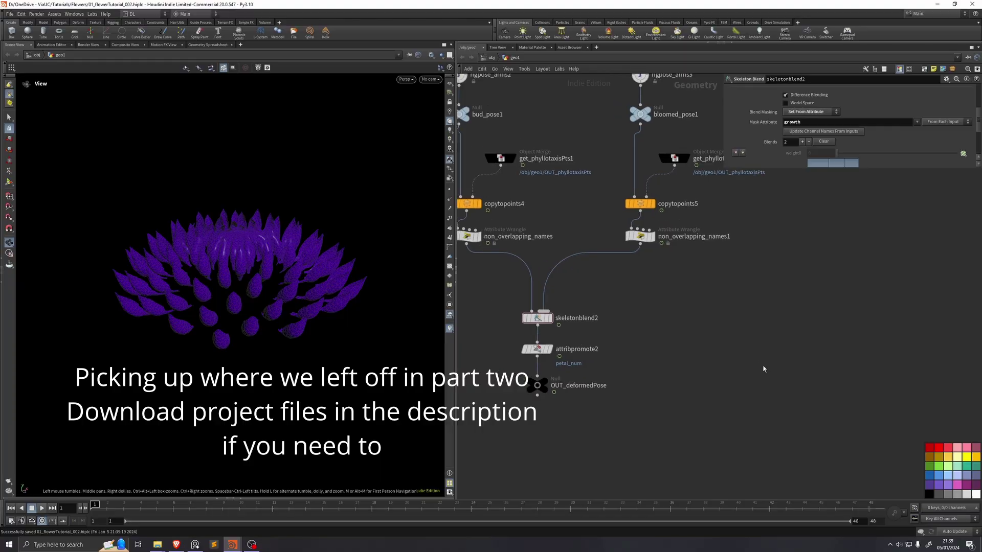
Step: Insert a Null on the bud wire into skeletonblend2 and name it OUT_budPose
key("Tab")
type("null")
key("Return")
left_click(546, 280)
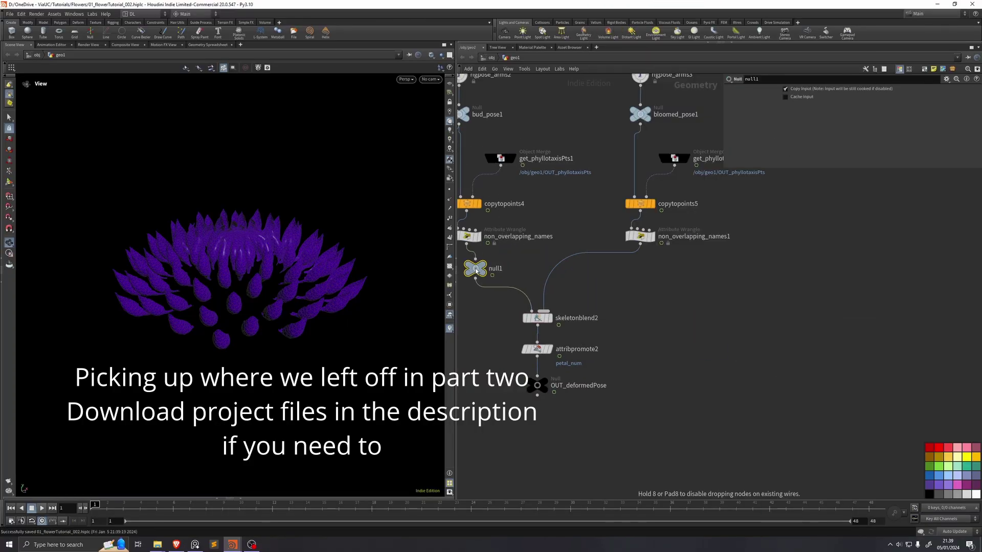
type("OUT_budPose")
key("Return")
Step: Copy the null onto the bloomed branch and rename it OUT_bloomedPose
left_click_drag(517, 273, 690, 273, "alt")
double_click(721, 274)
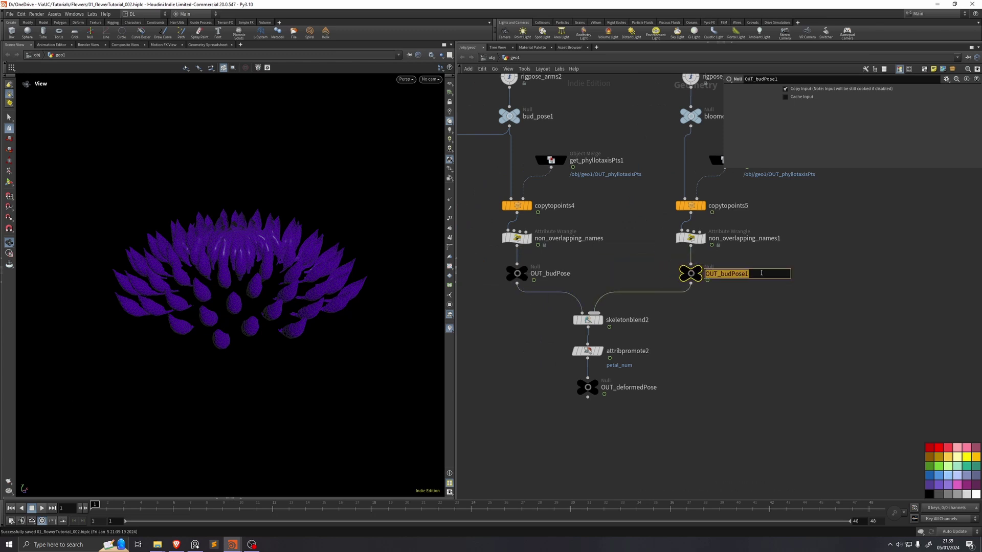
key("BackSpace")
key("BackSpace")
key("BackSpace")
type("bloomed")
key("BackSpace")
key("Return")
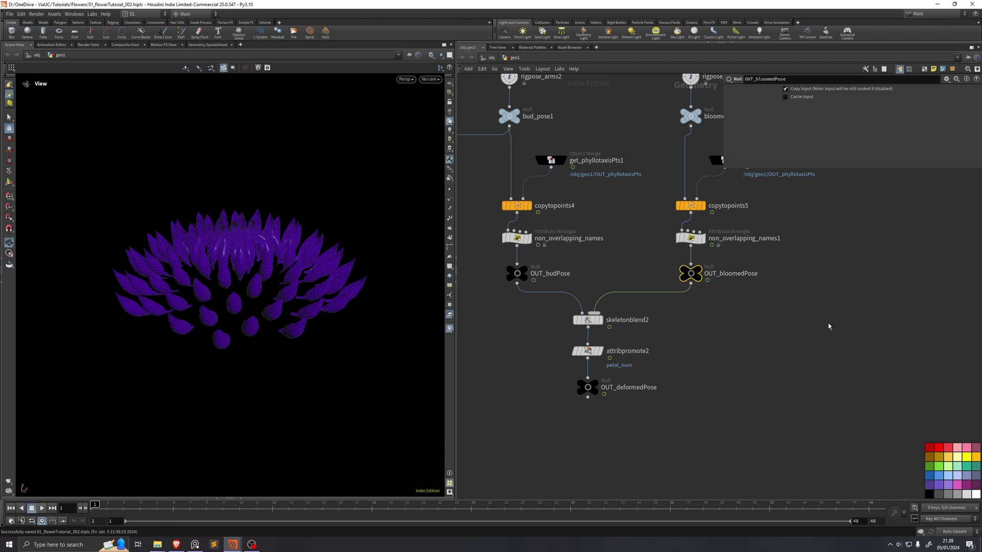
scroll(690, 287, "down", 3)
left_click_drag(563, 267, 617, 330)
Step: Create a Rig Pose node branching off OUT_bloomedPose
type("rigpose")
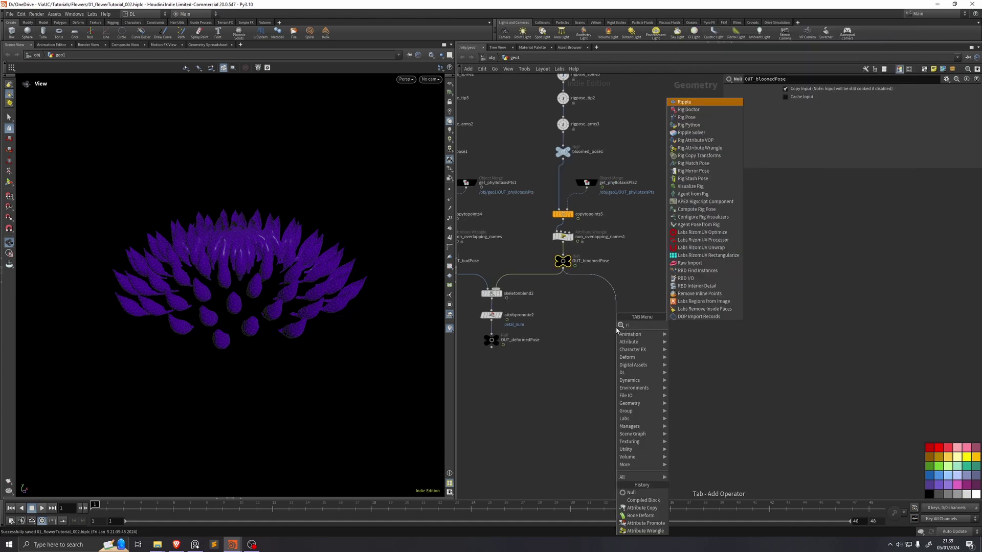
key("Return")
scroll(617, 330, "up", 4)
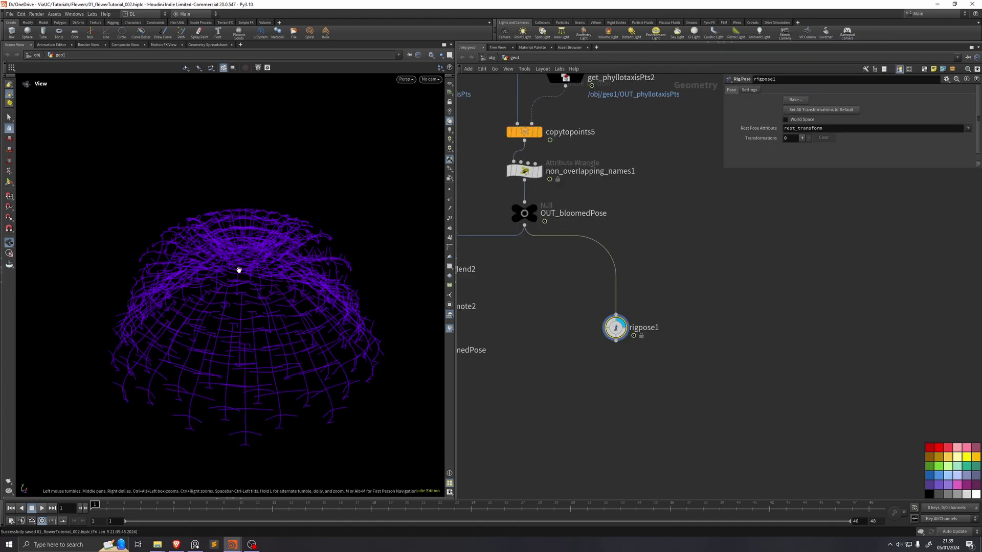
scroll(263, 277, "down", 2)
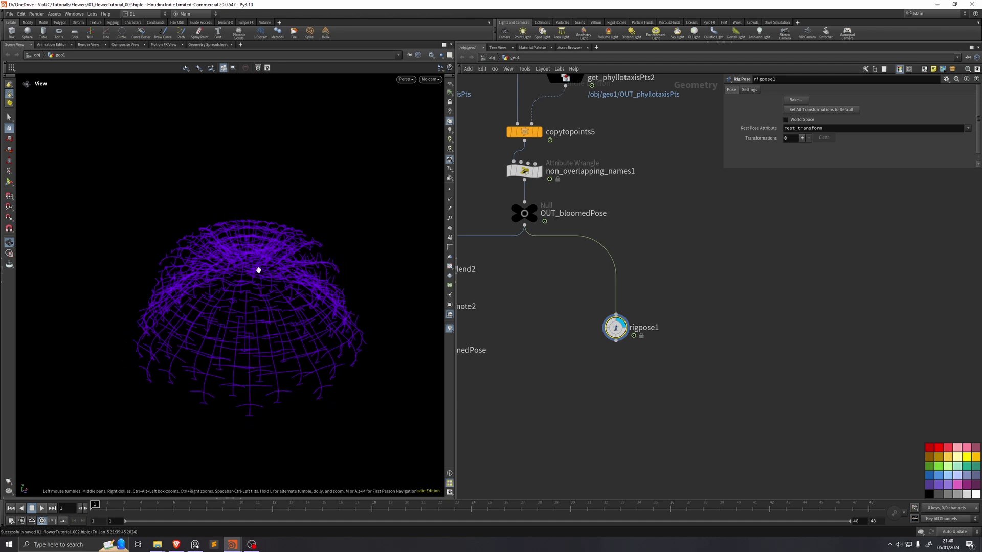
scroll(200, 276, "down", 1)
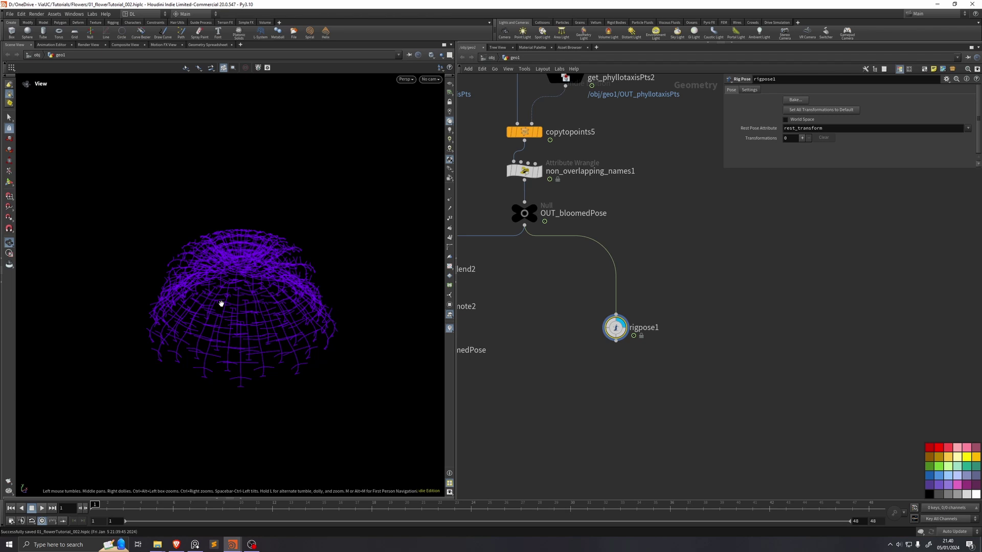
left_click_drag(221, 304, 250, 305)
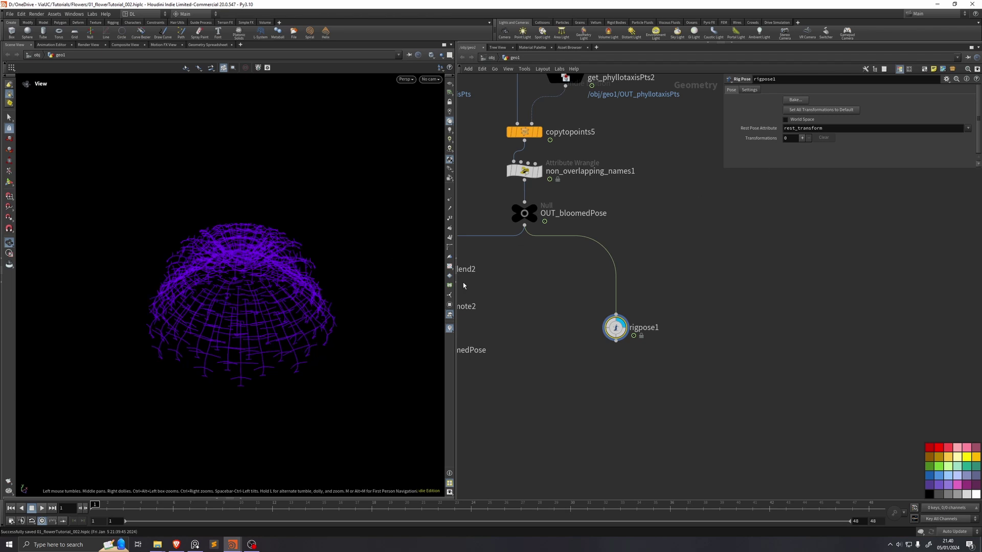
left_click_drag(271, 245, 282, 244)
Step: Add one transformation on the root group, translating Y 0.5 and fine-tuning it to 0.8
left_click(802, 138)
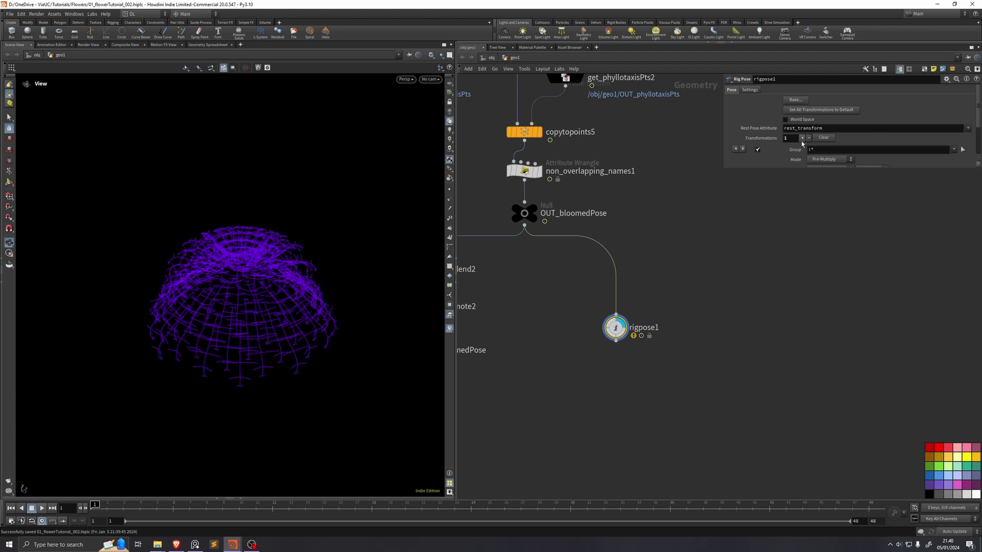
type("root")
key("Return")
left_click_drag(786, 170, 786, 280)
key("ctrl+z")
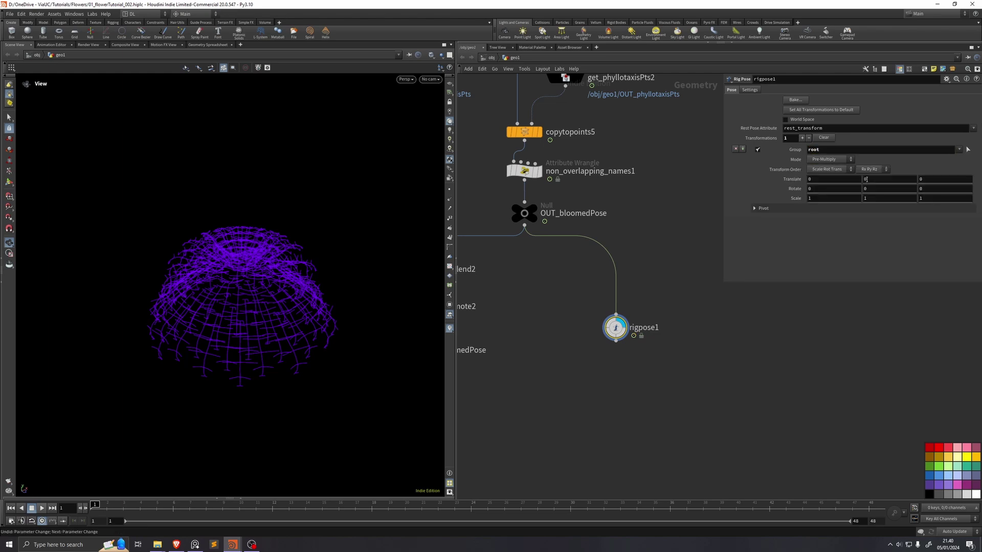
type(".5")
key("Return")
scroll(295, 280, "up", 5)
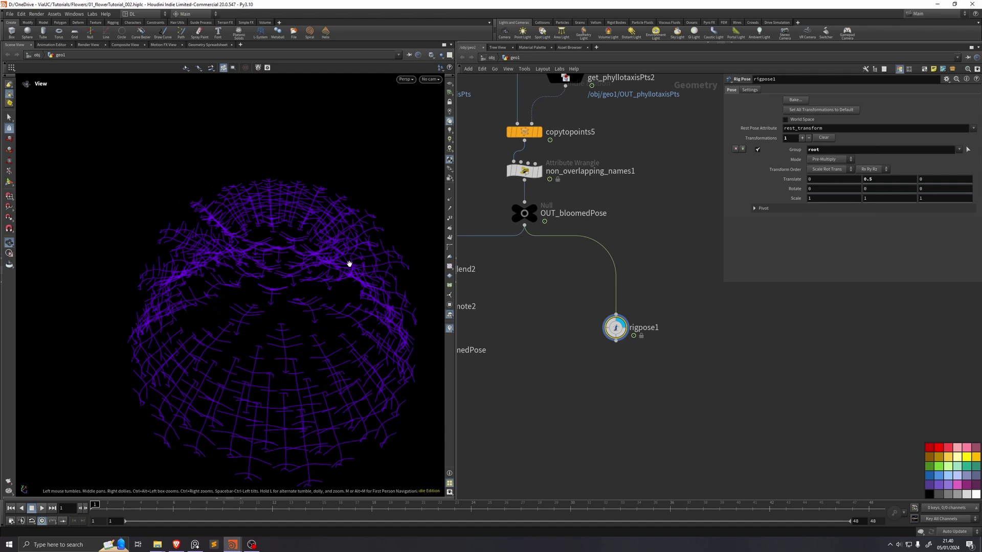
middle_click_drag(879, 179, 903, 179)
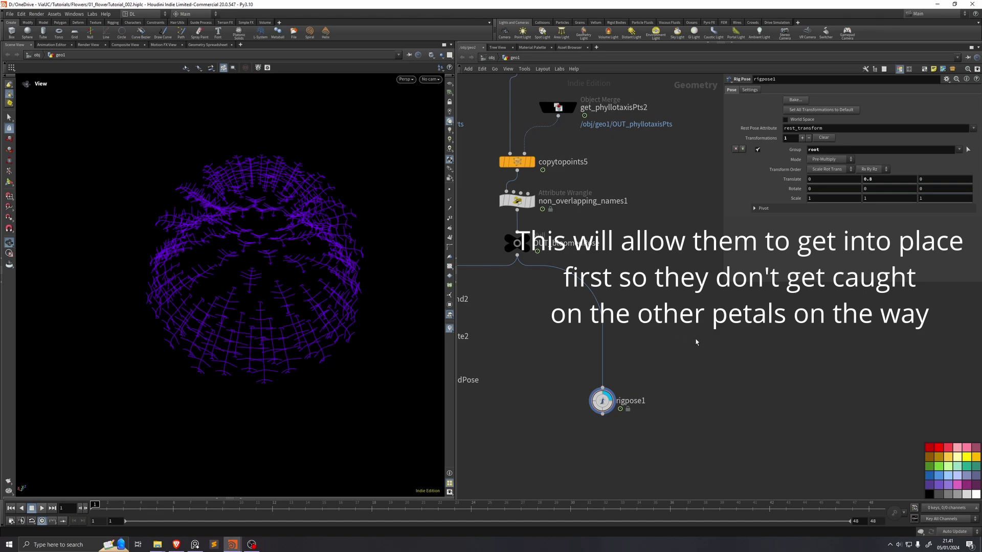
middle_click_drag(696, 342, 693, 357)
Step: Insert an Attribute Adjust Float for mask, set to Set Always and remapping attribute u
key("Tab")
mouse_move(694, 357)
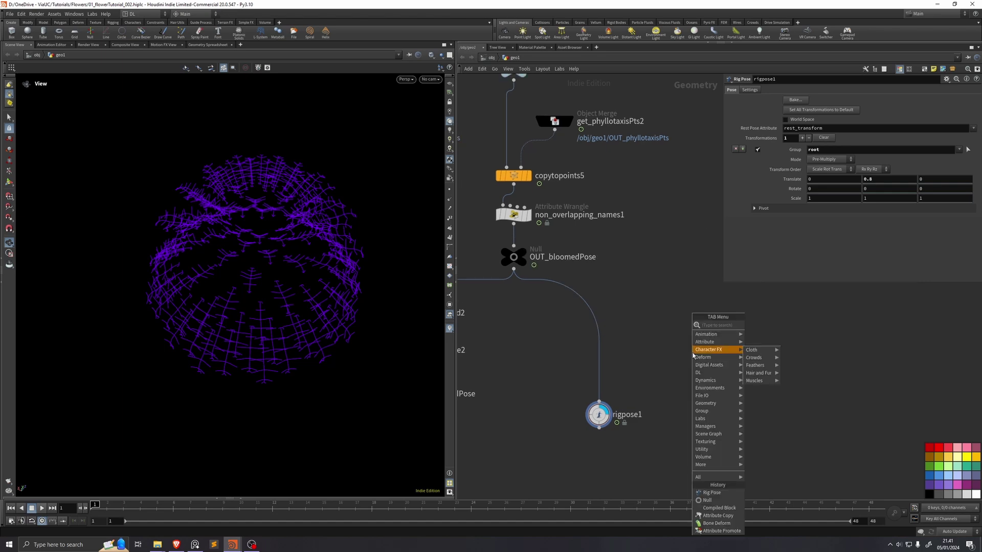
type("atadju")
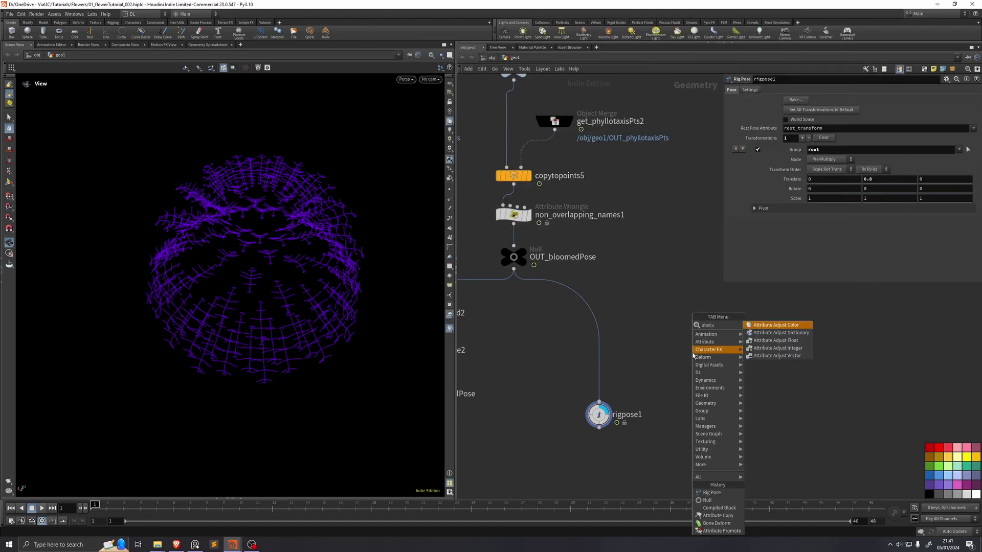
key("Down")
key("Down")
key("Return")
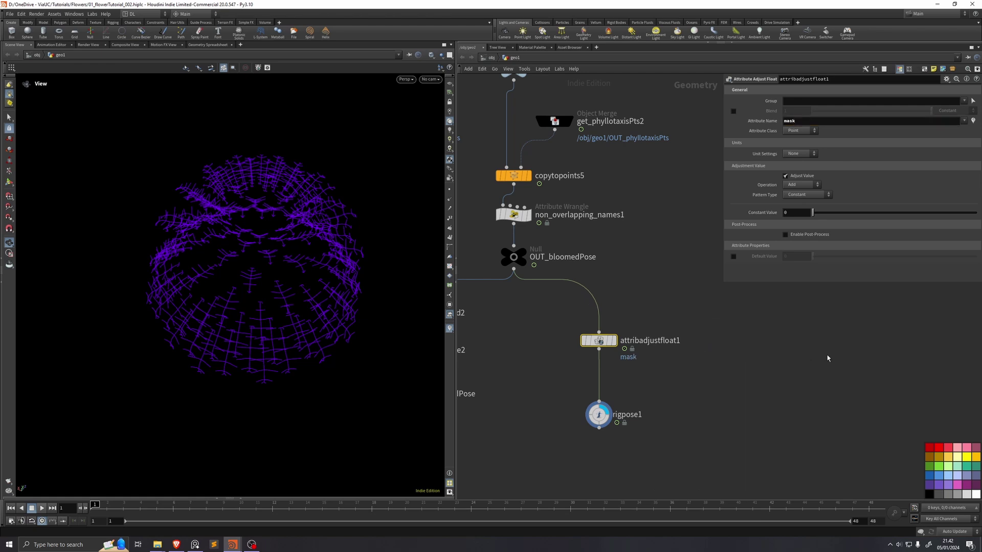
left_click(802, 185)
left_click(797, 185)
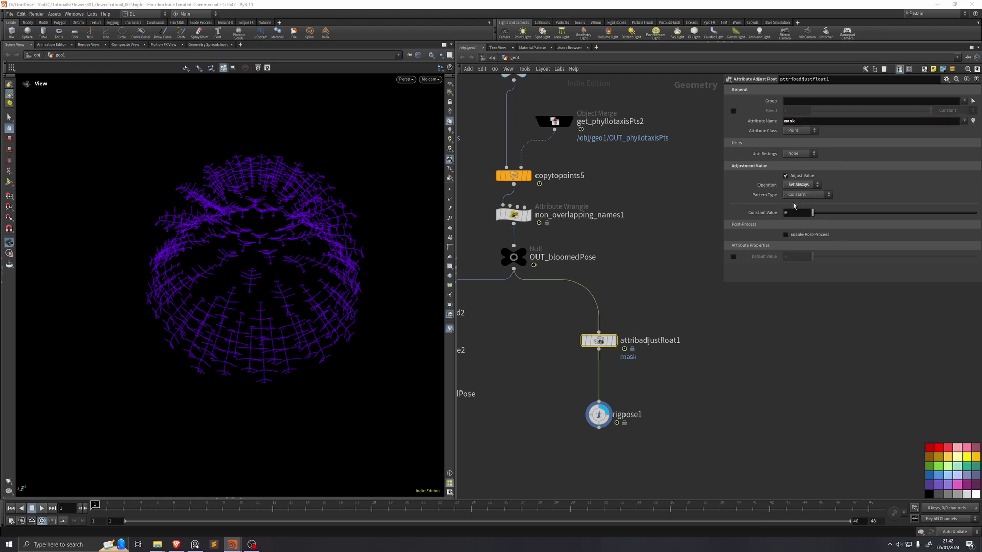
left_click(798, 195)
left_click(812, 231)
scroll(865, 250, "down", 5)
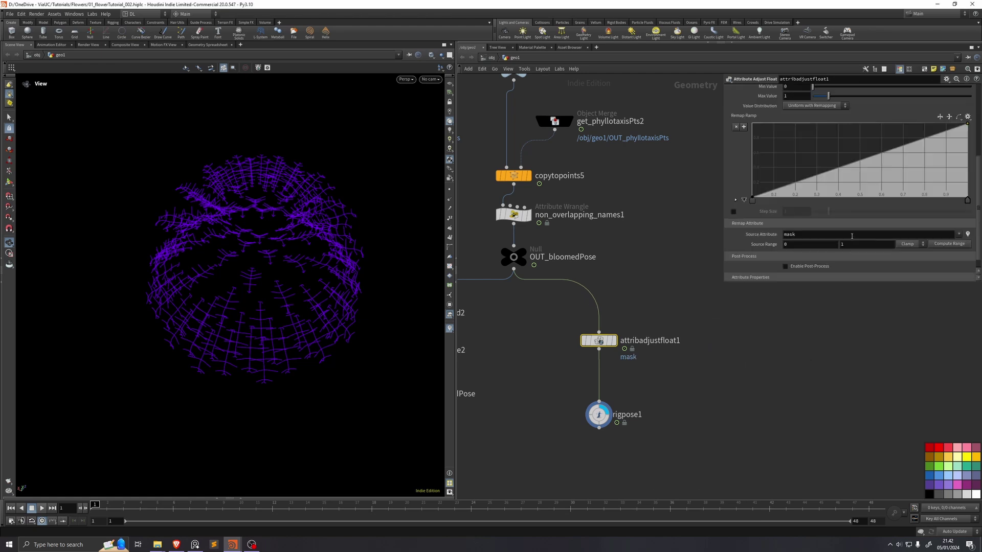
type("u")
Step: Add skeletonblend3 below rigpose1, wire attribadjustfloat1 into its second input, and display it
key("Tab")
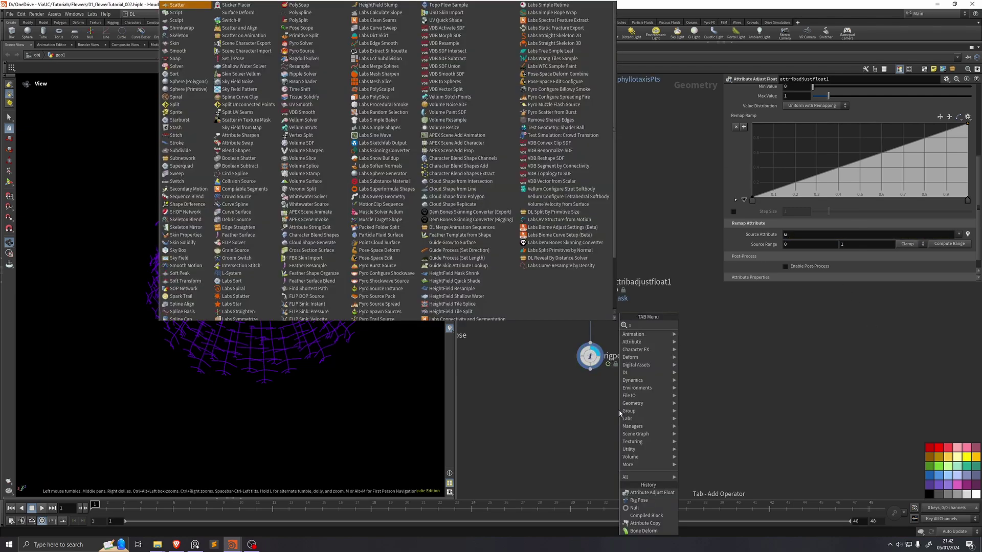
type("skele")
key("Down")
key("Return")
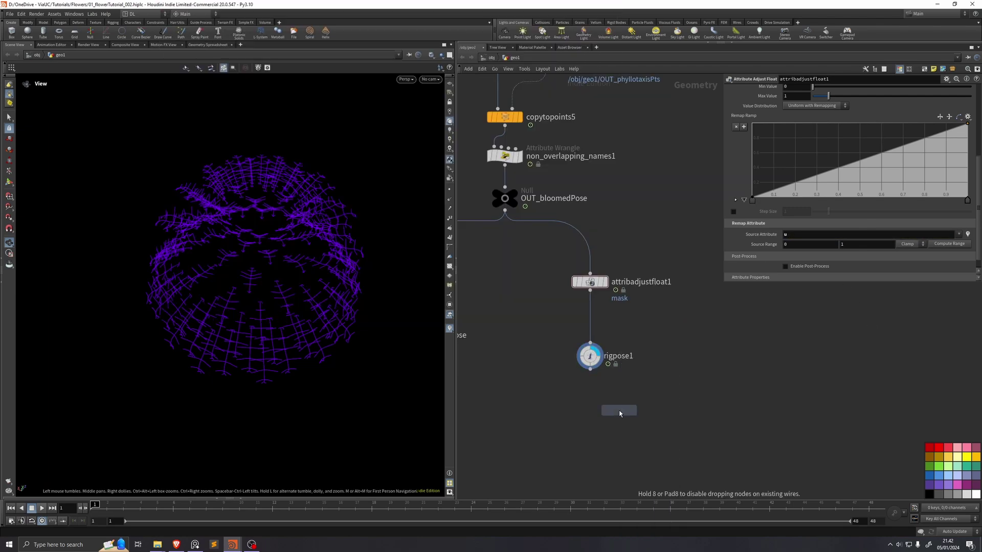
left_click(621, 414)
left_click_drag(591, 287, 626, 403)
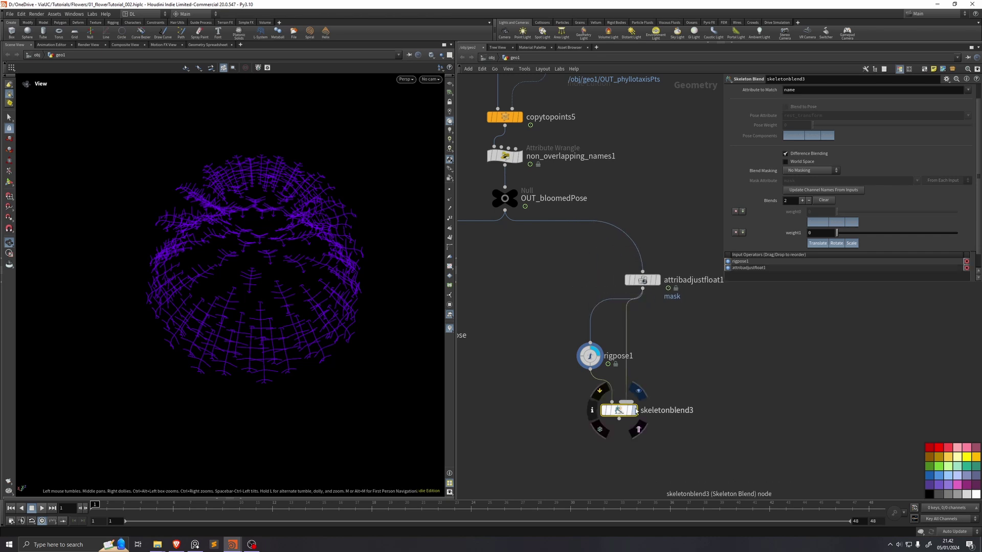
left_click(635, 410)
Step: Set skeletonblend3's Blend Masking to Set From Attribute using the mask attribute
left_click(809, 172)
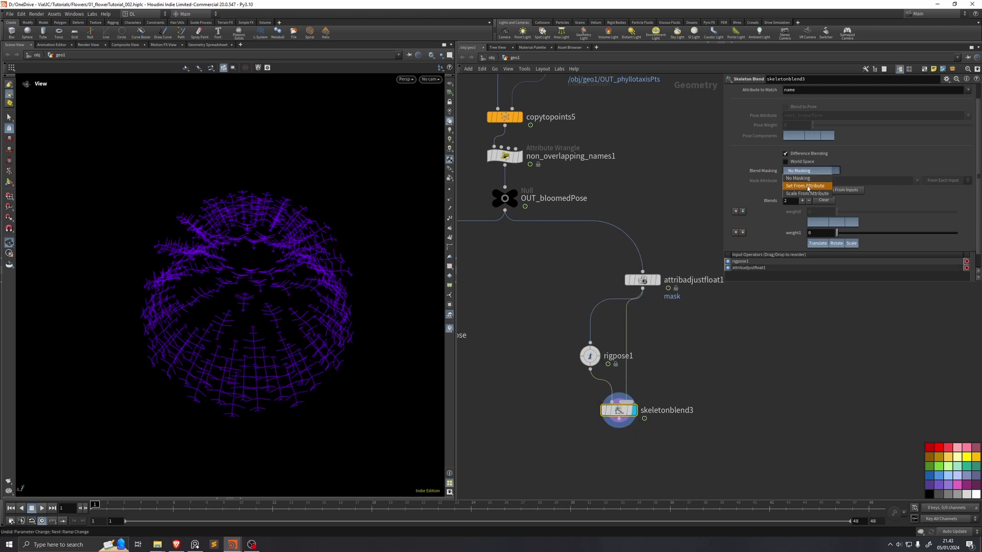
left_click(809, 185)
left_click(809, 181)
type("mas")
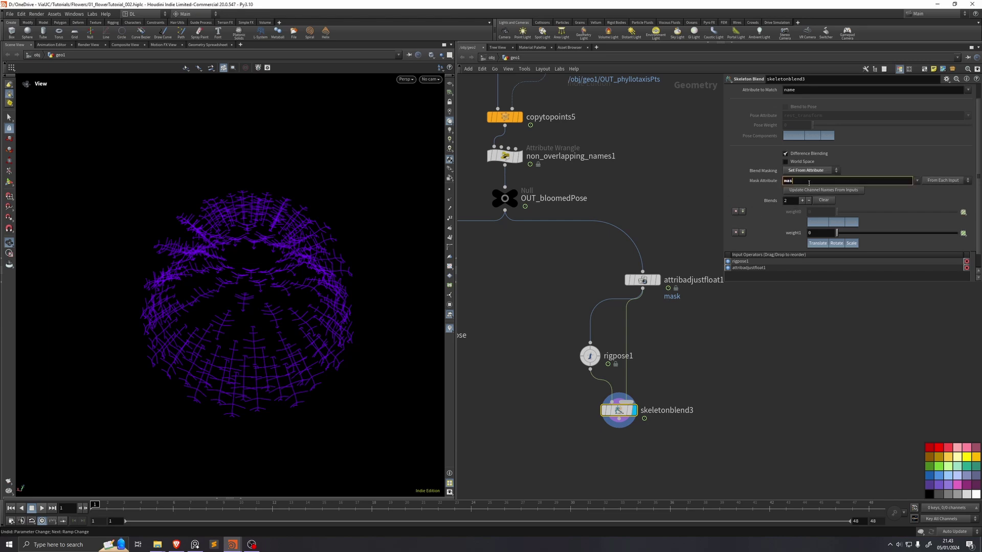
type("k")
key("Return")
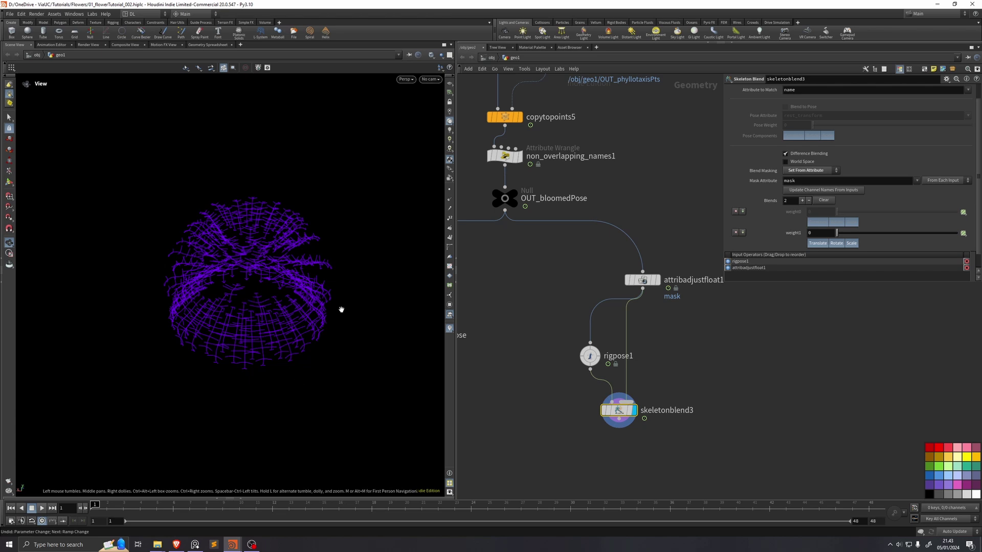
left_click(643, 279)
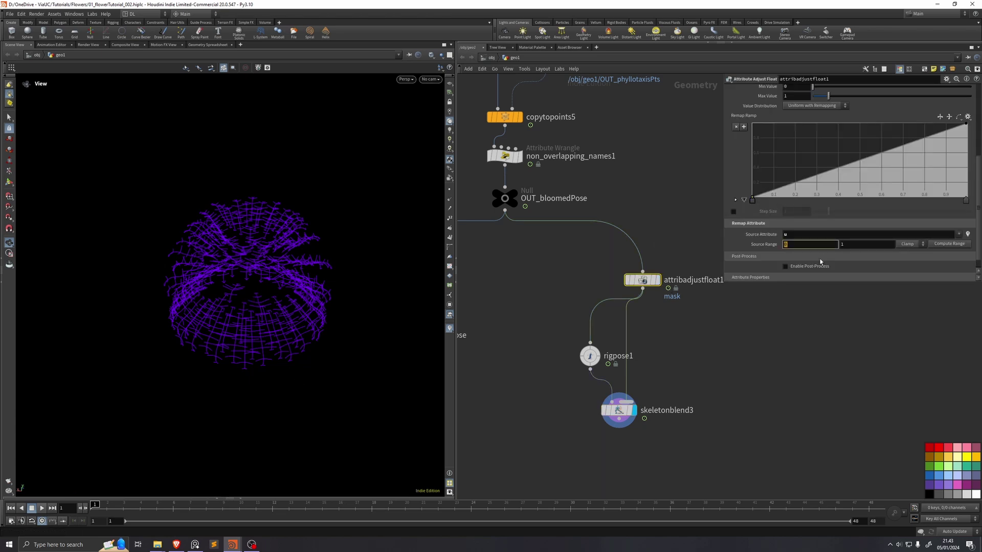
Step: Set the mask remap's source range end value to 0
key("Tab")
type("0")
key("Tab")
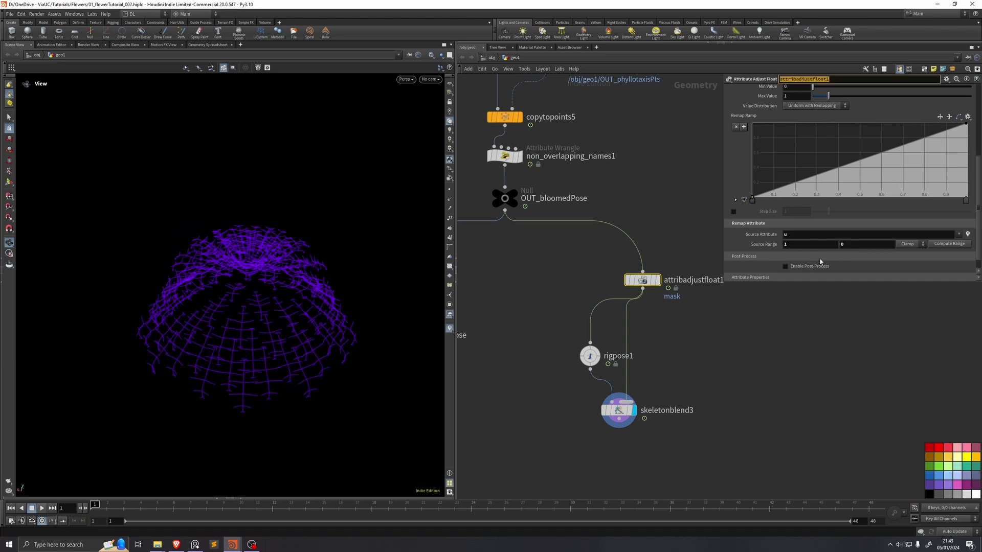
scroll(313, 276, "up", 5)
middle_click_drag(313, 276, 293, 273)
scroll(299, 267, "down", 5)
scroll(287, 278, "down", 5)
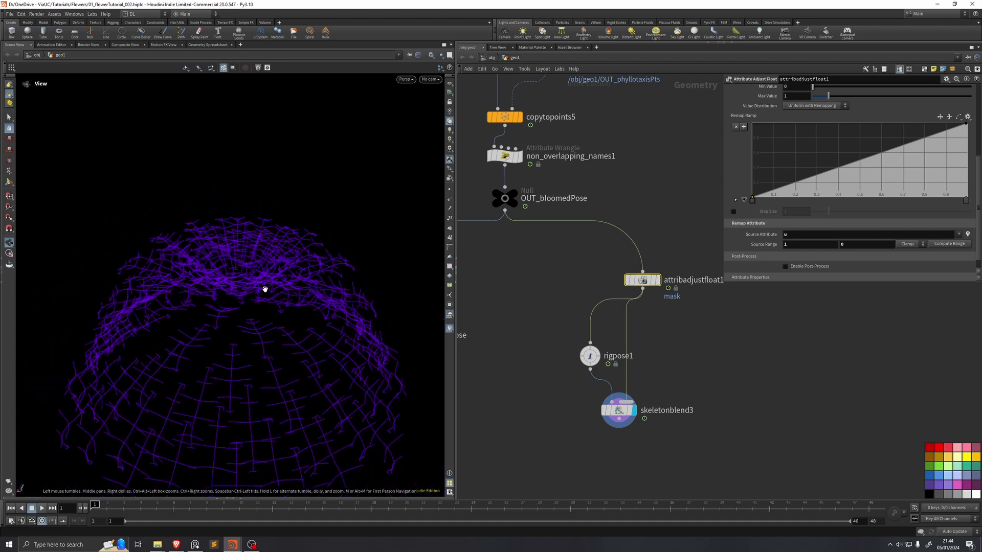
left_click_drag(298, 341, 324, 381)
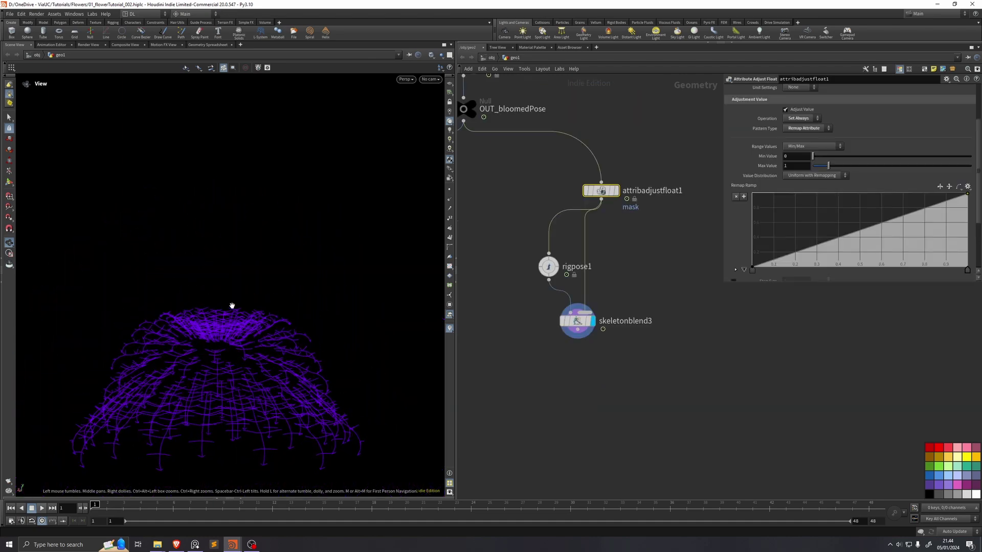
left_click_drag(235, 307, 247, 339)
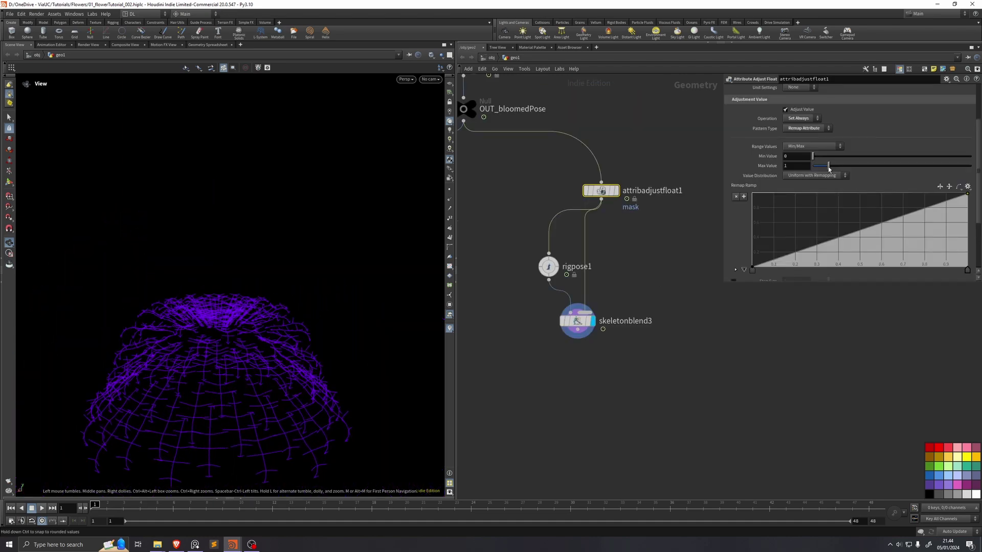
Step: Lower the mask remap Max Value from 1 to 0.66, then to 0.58
left_click_drag(829, 169, 823, 165)
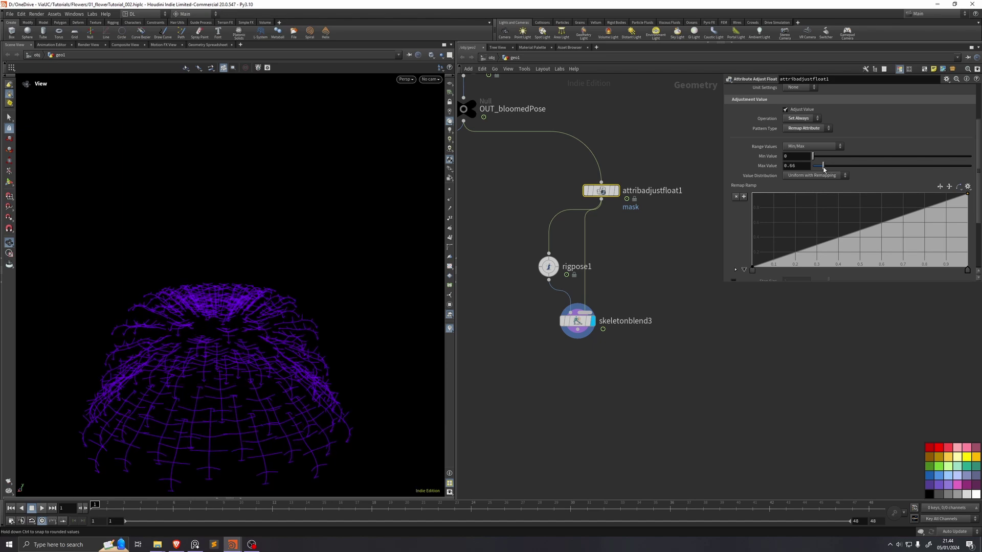
left_click_drag(357, 263, 241, 350)
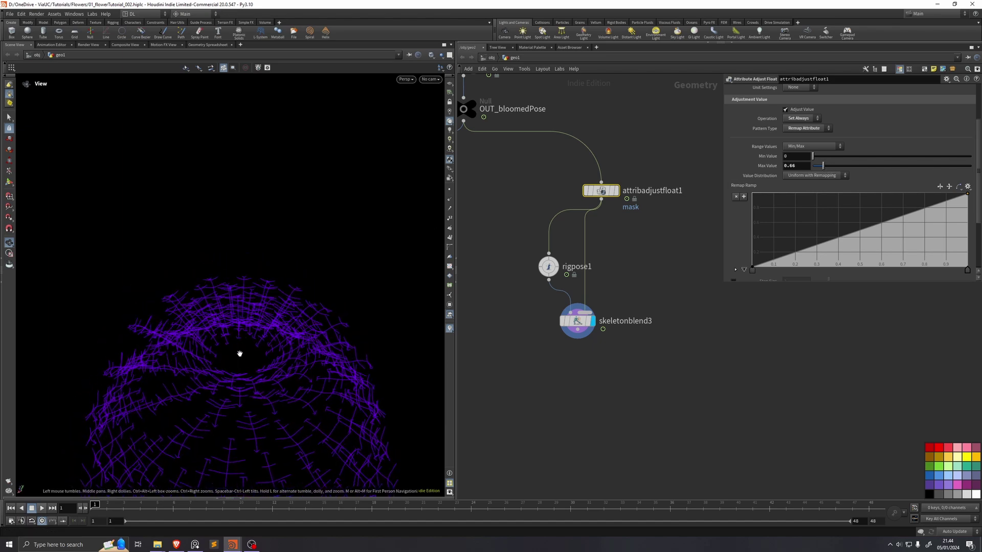
scroll(241, 350, "up", 5)
left_click_drag(824, 169, 821, 167)
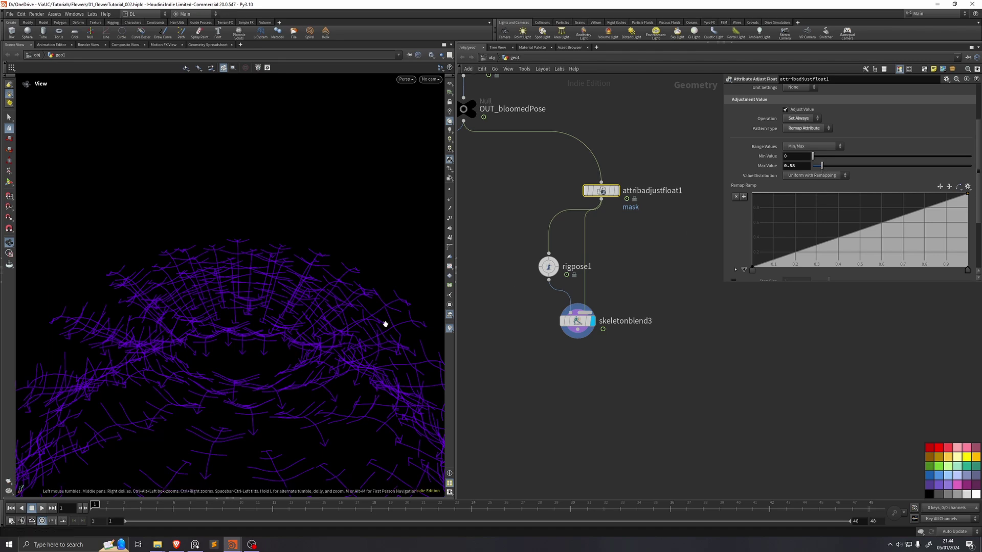
left_click_drag(384, 324, 410, 306)
Step: On rigpose1, set the root translate to 0.9, 1, 0 and Z rotation to 0.359
left_click(549, 266)
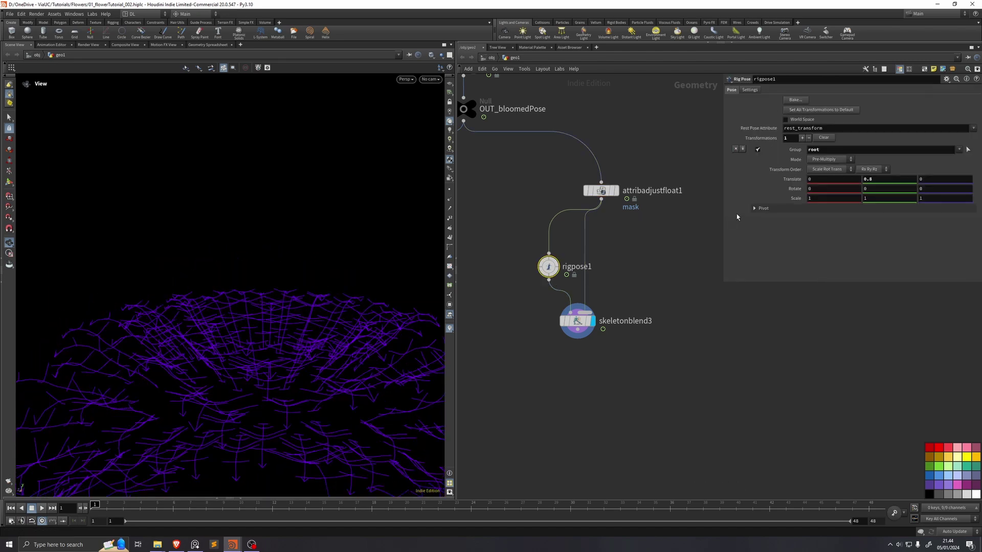
middle_click(815, 179)
middle_click_drag(823, 179, 828, 180)
key("ctrl+z")
key("ctrl+z")
key("ctrl+z")
key("ctrl+z")
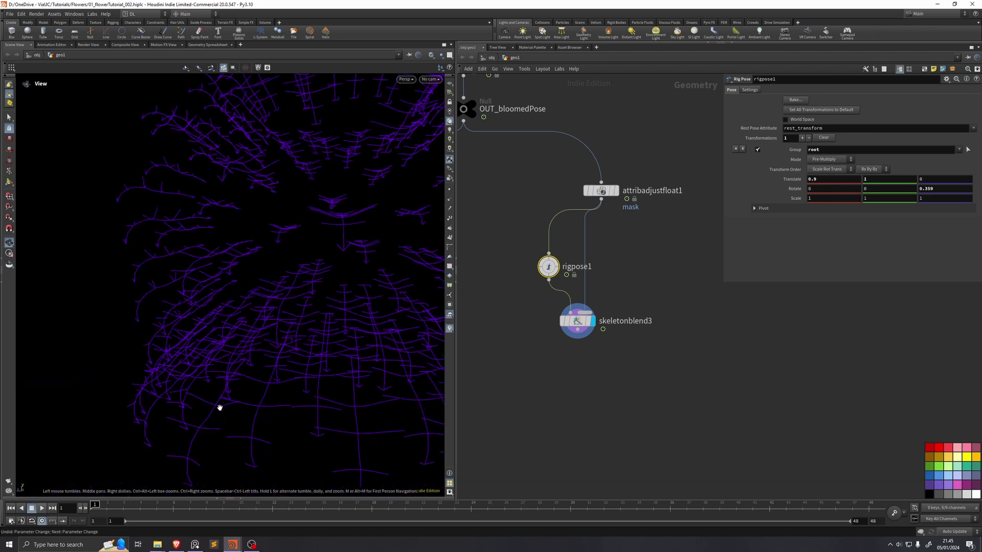
left_click_drag(226, 410, 271, 404)
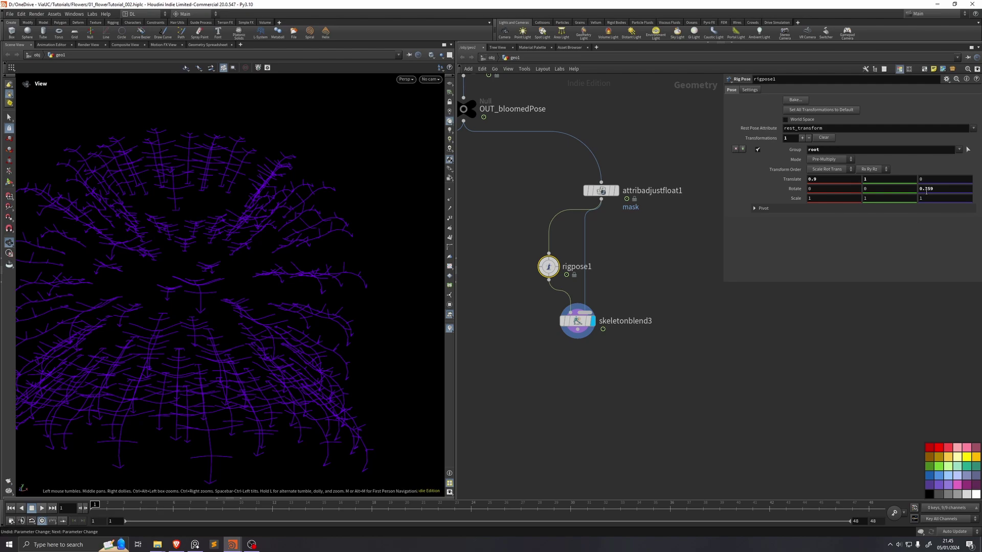
middle_click_drag(926, 192, 961, 178)
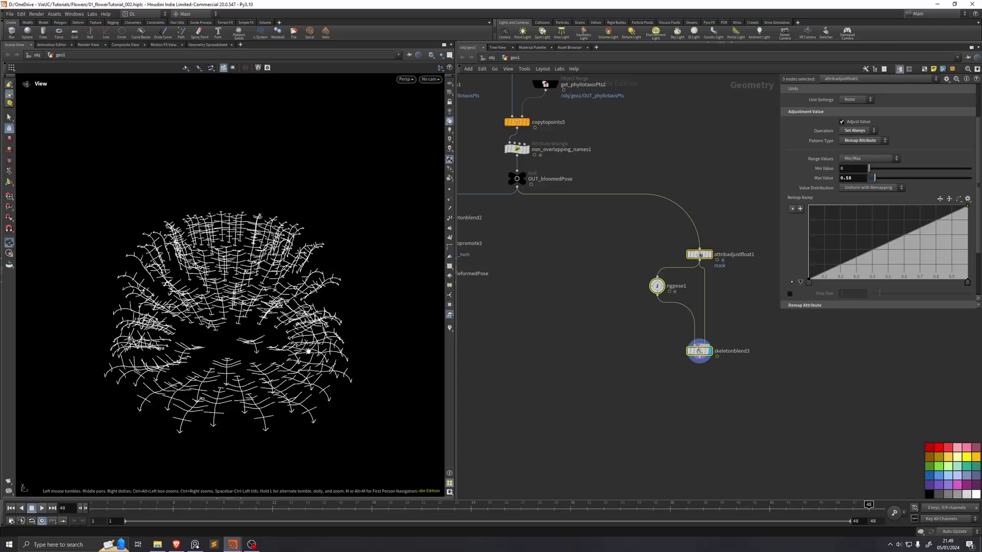
Step: Display and select OUT_deformedPose in the network
left_click_drag(663, 335, 713, 371)
middle_click_drag(583, 332, 714, 358)
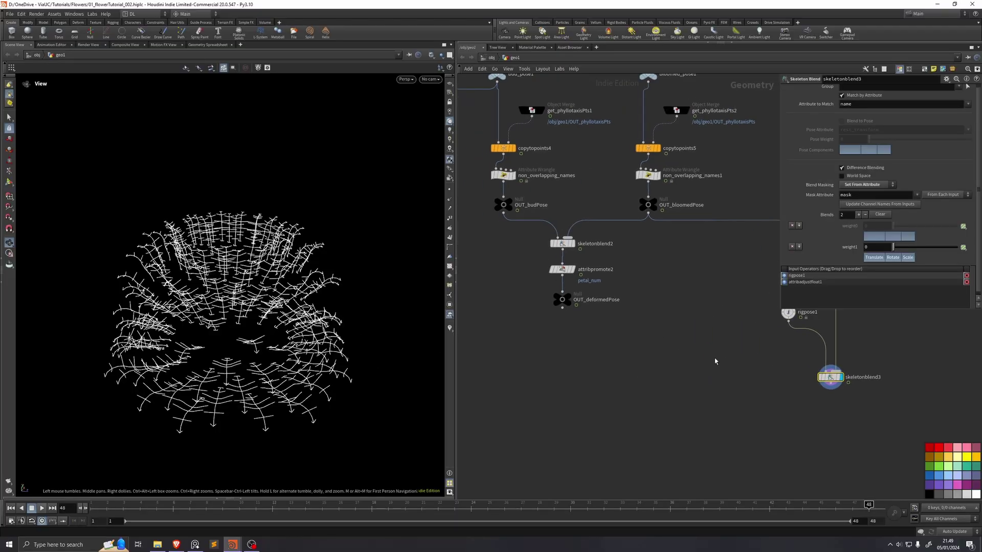
left_click(569, 297)
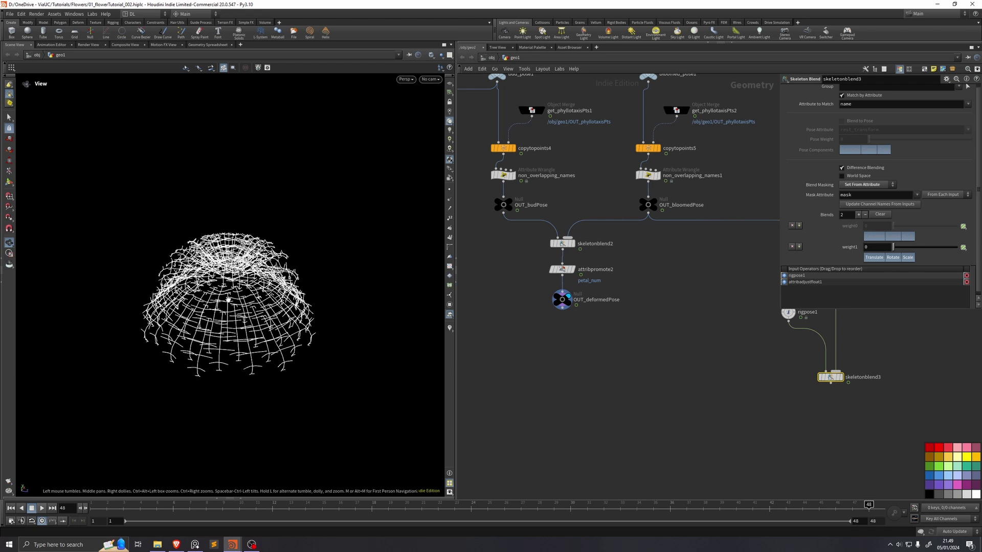
middle_click_drag(555, 303, 701, 288)
left_click(706, 287)
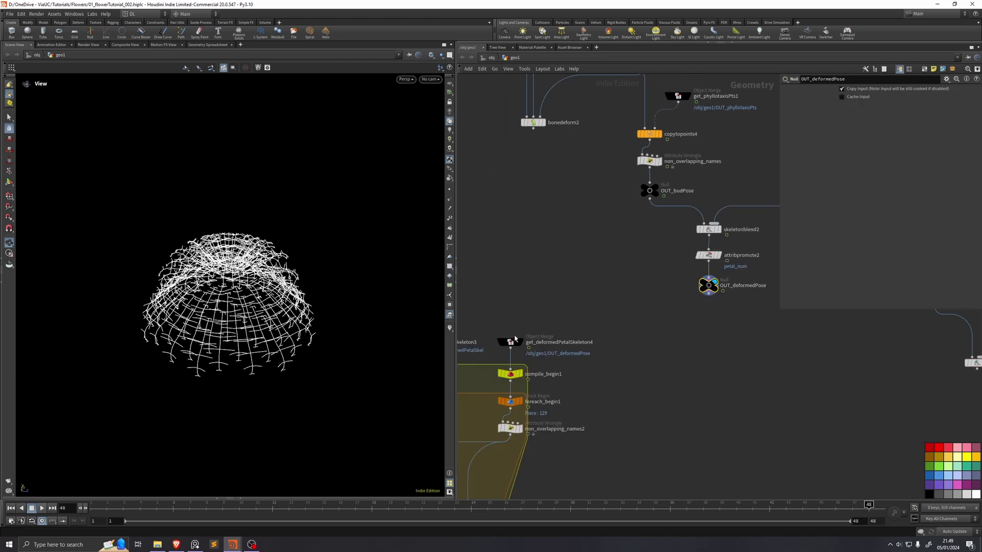
Step: Copy the deformed-pose Object Merge and add a Time Shift at frame $FSTART after it
left_click_drag(511, 342, 559, 352, "alt")
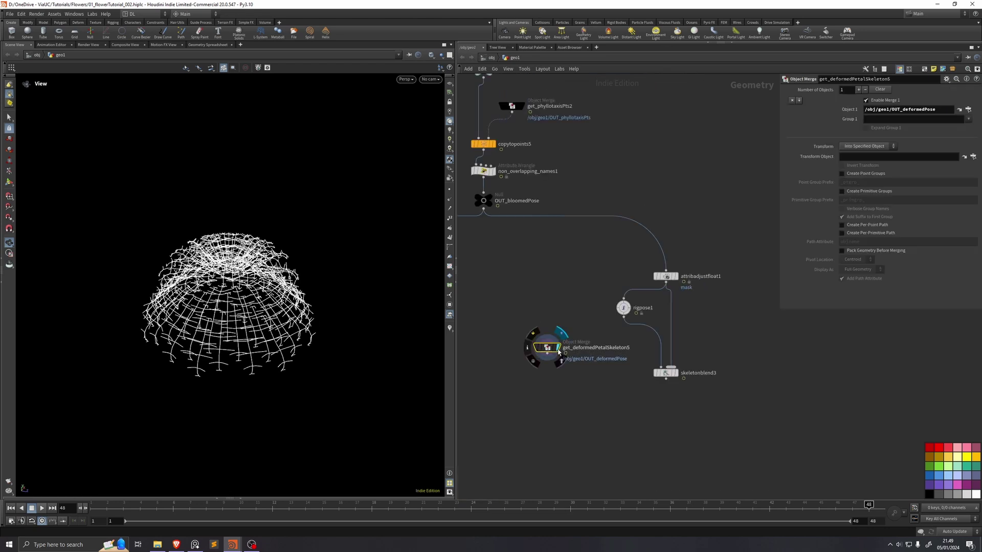
left_click(559, 352)
key("Tab")
key("Escape")
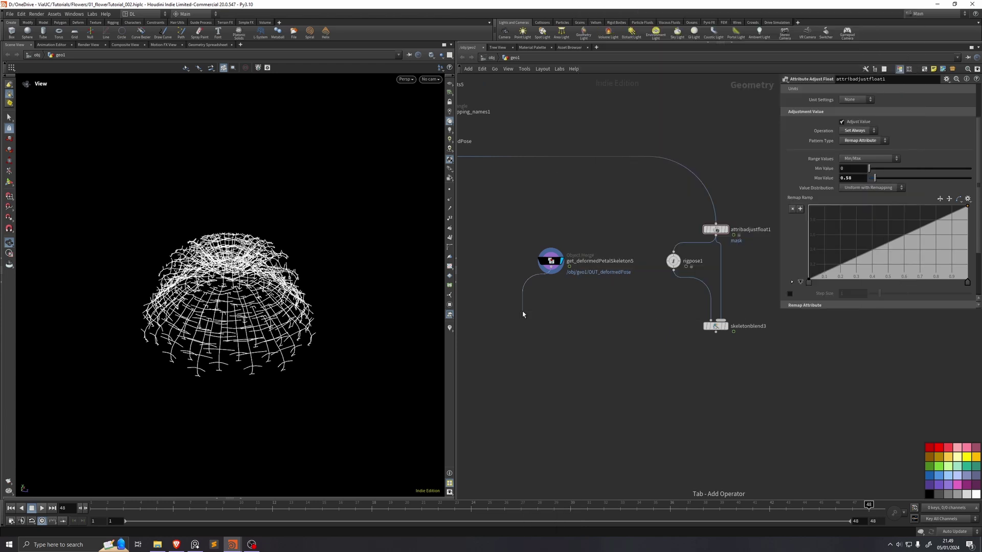
left_click(523, 314)
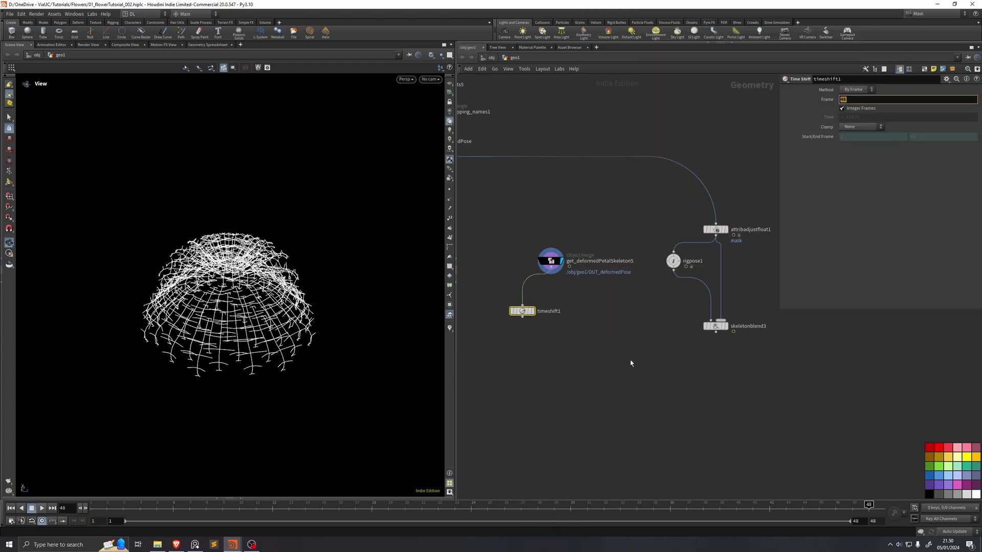
type("$FSTART")
key("Return")
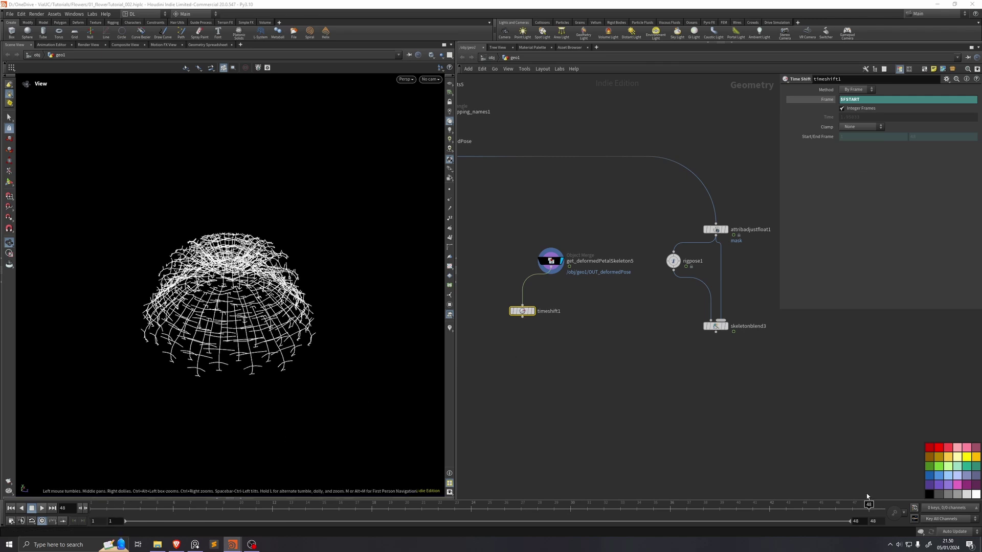
Step: Duplicate the Time Shift as timeshift2 at frame 48 and rename the blend flowerDeintersected
left_click_drag(523, 311, 596, 311, "alt")
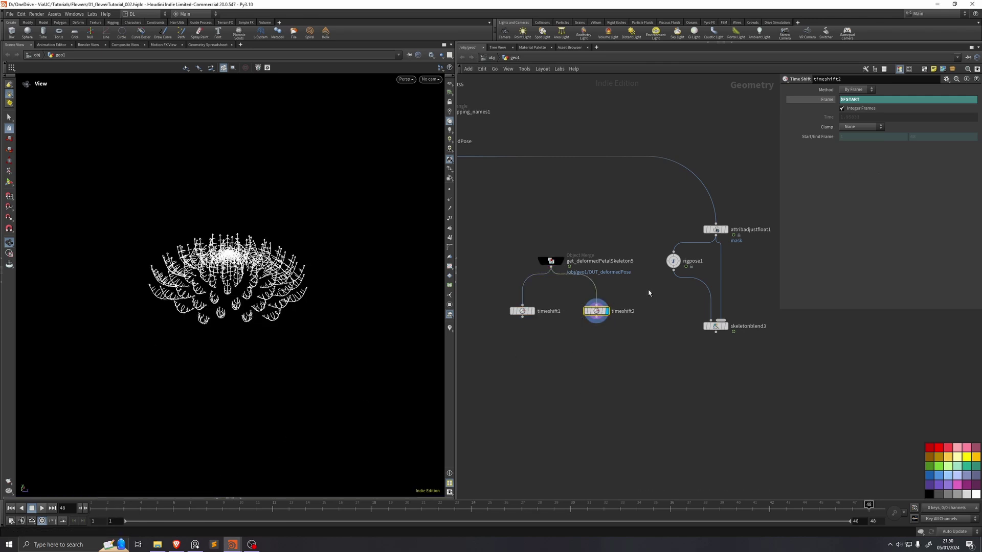
left_click(869, 99)
type("48")
key("Return")
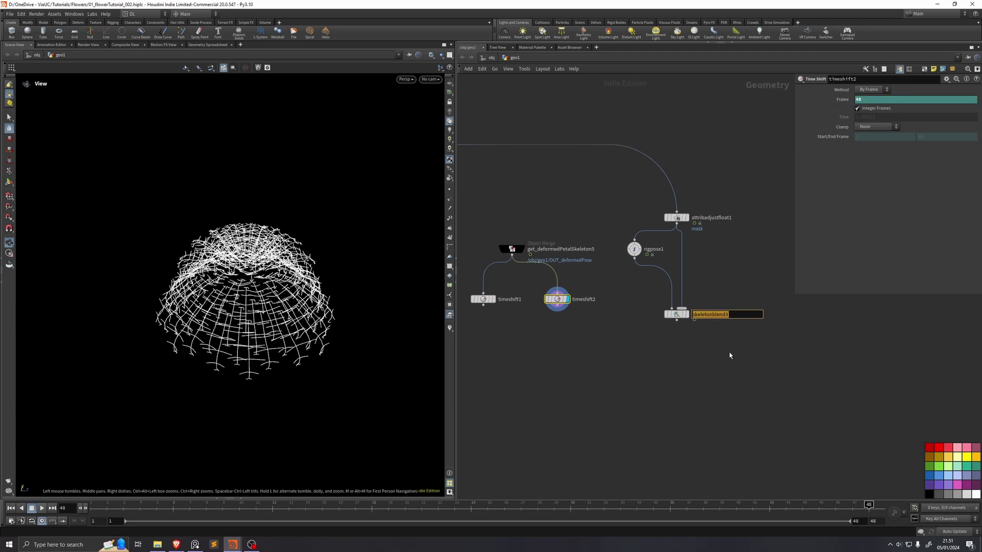
type("flowerDeintersected")
key("Return")
Step: Add a new Skeleton Blend and move the merge and Time Shifts to the right
key("Tab")
type("skele")
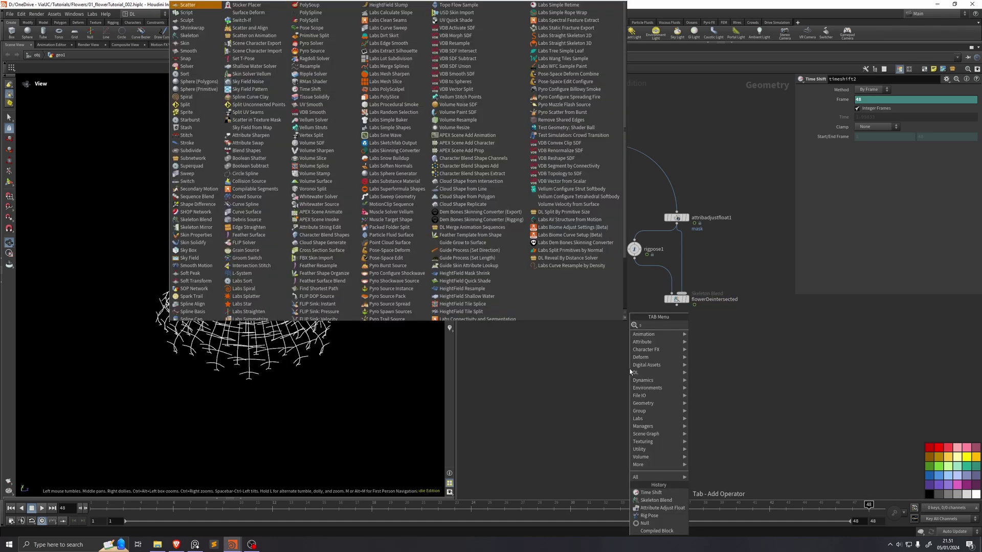
key("Down")
key("Return")
left_click(676, 352)
scroll(588, 332, "down", 3)
left_click_drag(589, 331, 516, 276)
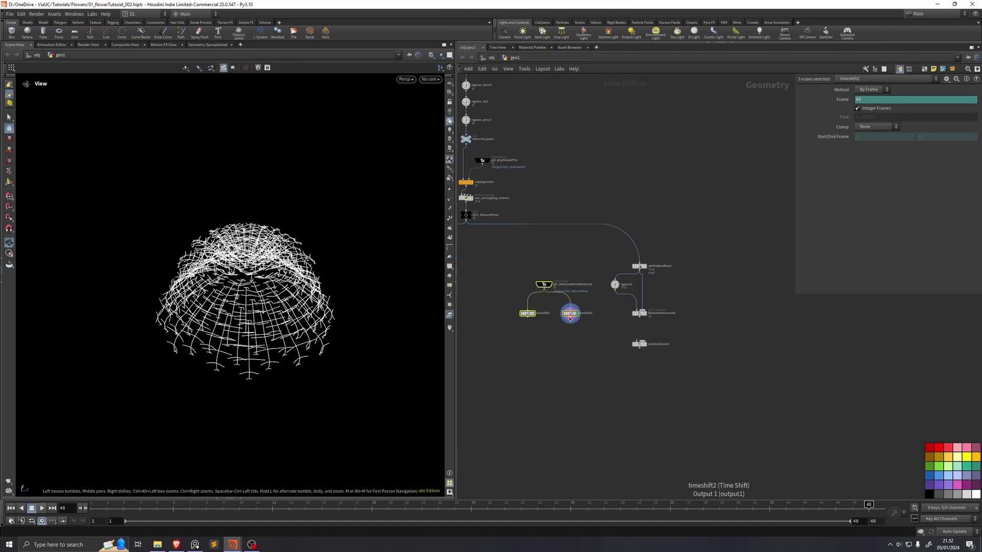
left_click_drag(571, 313, 743, 314)
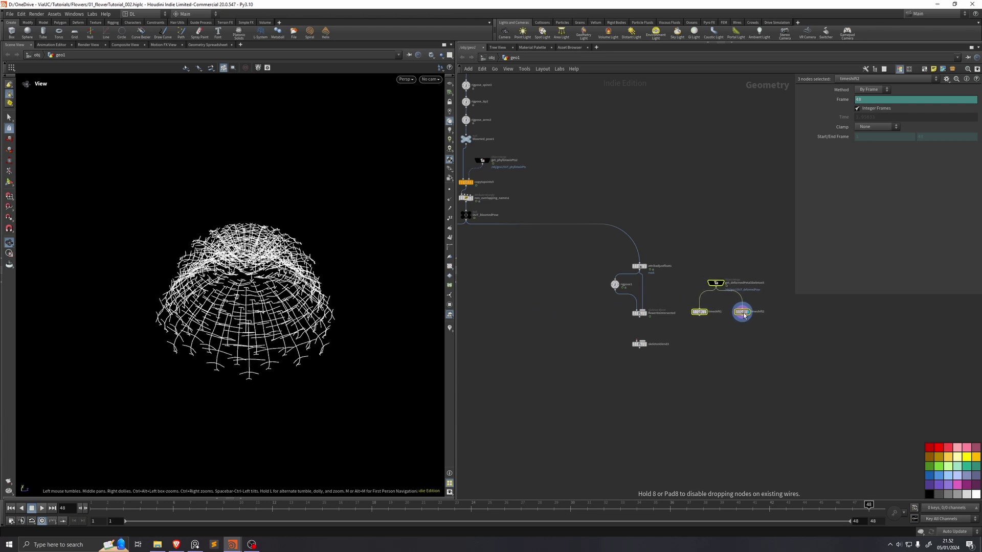
scroll(715, 324, "up", 3)
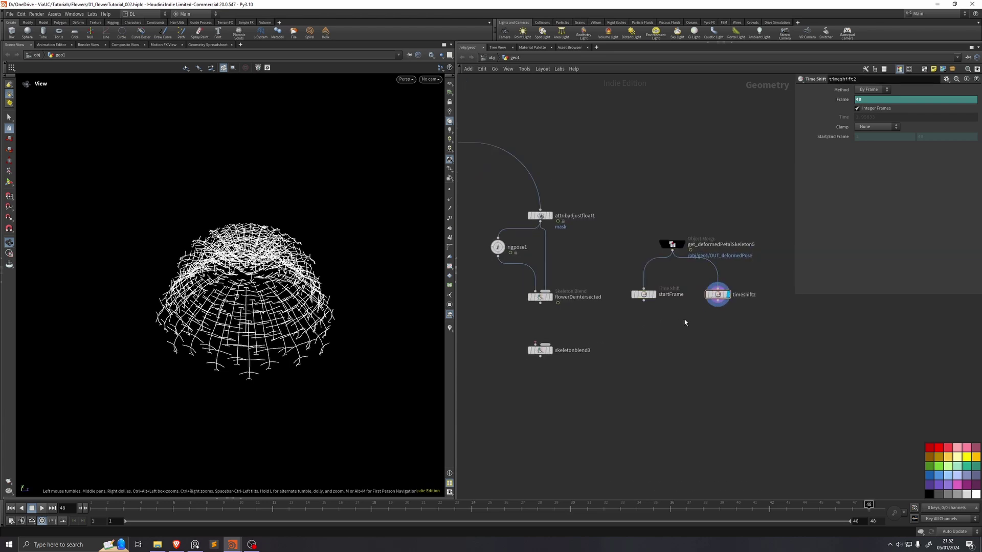
Step: Rename timeshift2 to endFrame and wire flowerDeintersected and endFrame into the displayed skeletonblend3
double_click(739, 295)
type("endFrame")
key("Return")
left_click_drag(723, 307, 548, 340)
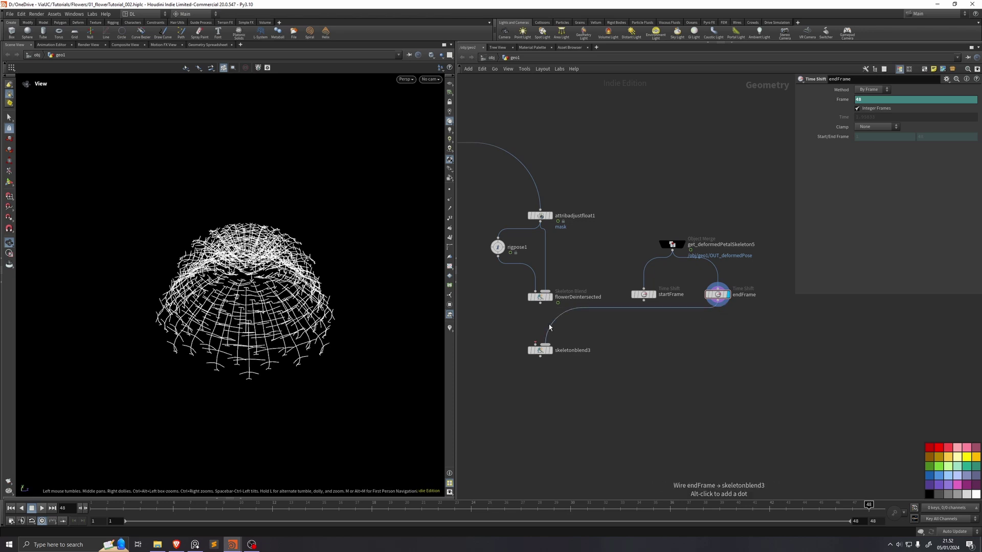
left_click(541, 304)
left_click(532, 343)
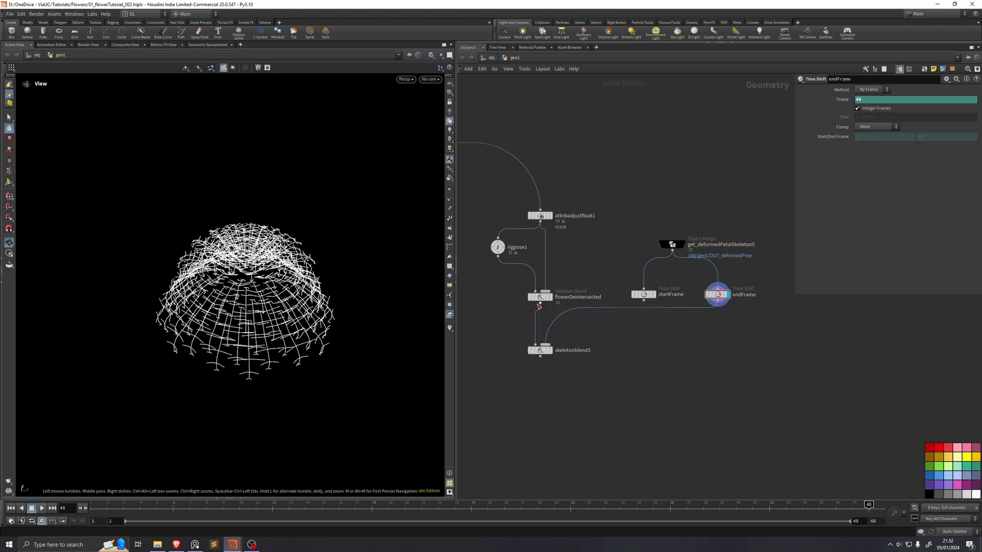
left_click(553, 339)
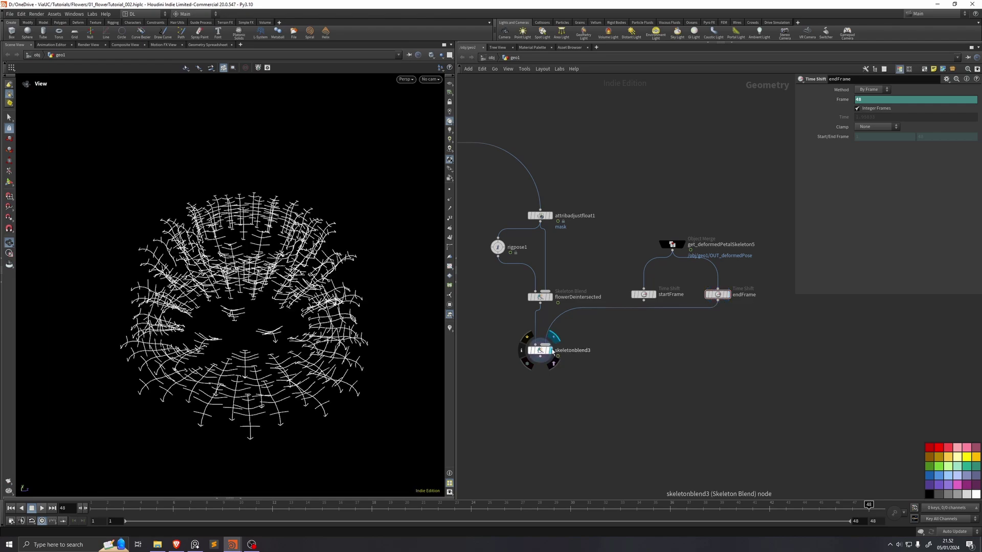
left_click(540, 351)
Step: Try a blend weight of 0.794 on skeletonblend3, then set it back to 0
left_click_drag(955, 239, 903, 246)
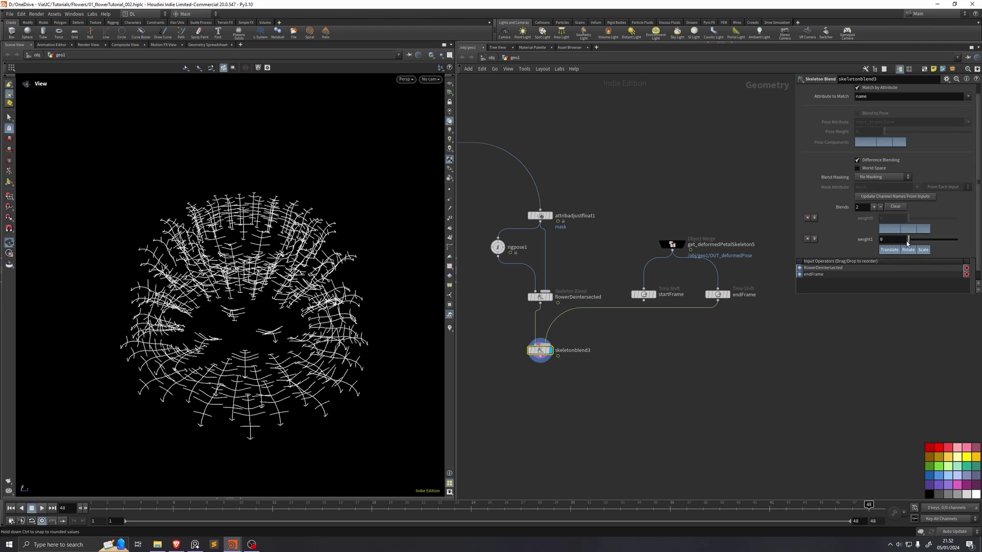
middle_click_drag(611, 370, 688, 377)
middle_click_drag(683, 183, 662, 197)
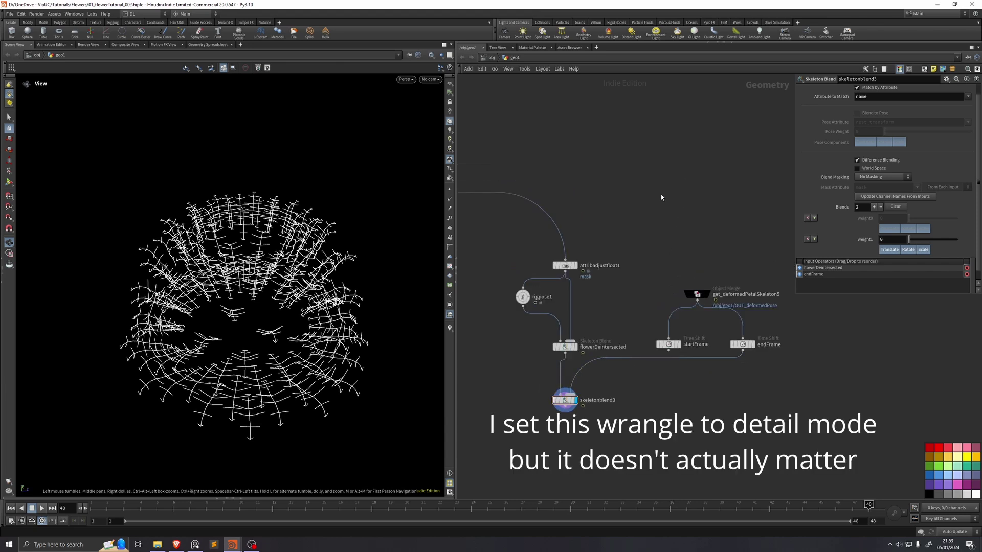
Step: Add an Attribute Wrangle above the network and name it TIME_MANAGEMENT
key("Tab")
type("wrangle")
key("Return")
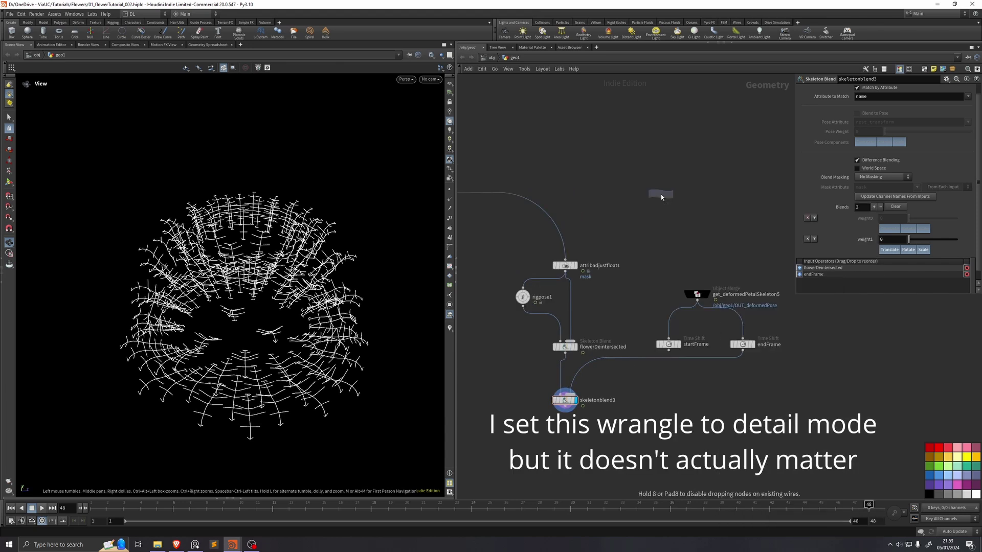
left_click(647, 250)
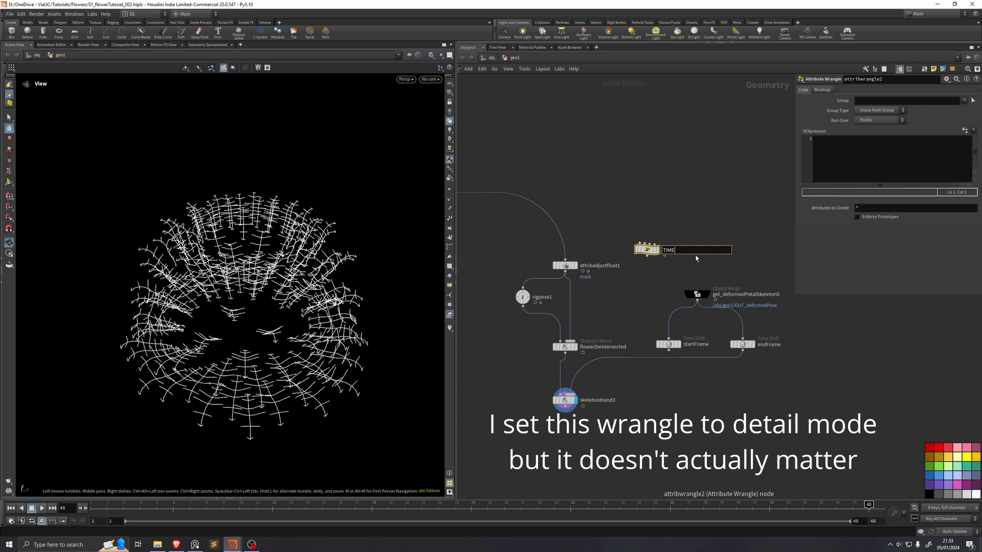
type("TIME_MANAGE")
type("MENT")
key("Return")
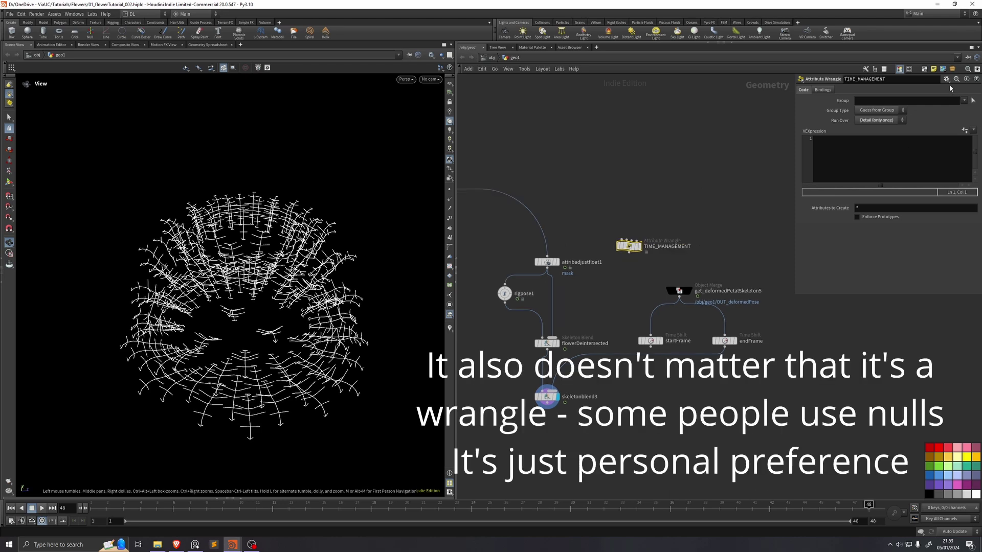
Step: Add integer parameters to TIME_MANAGEMENT in its parameter interface editor
left_click(946, 80)
left_click(915, 87)
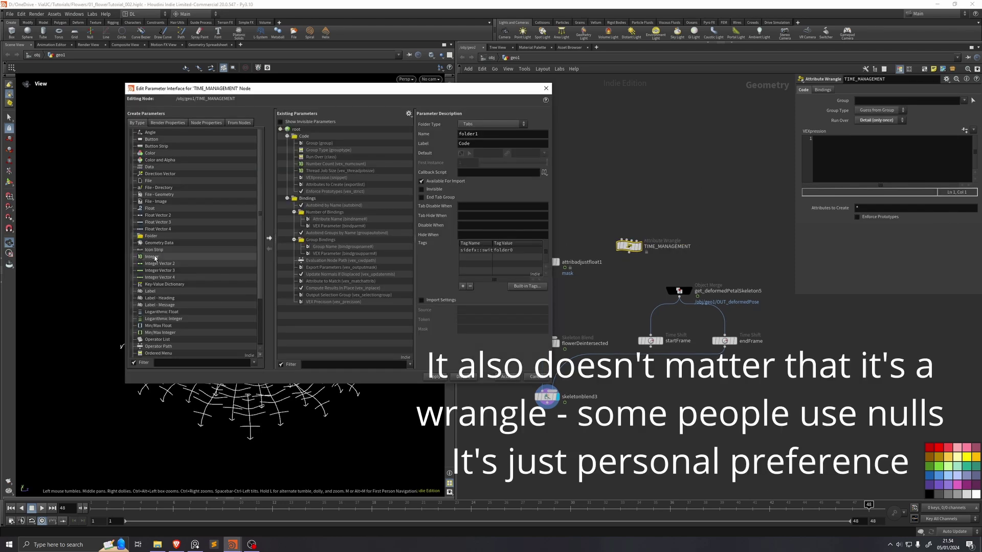
double_click(152, 256)
double_click(152, 256)
double_click(152, 256)
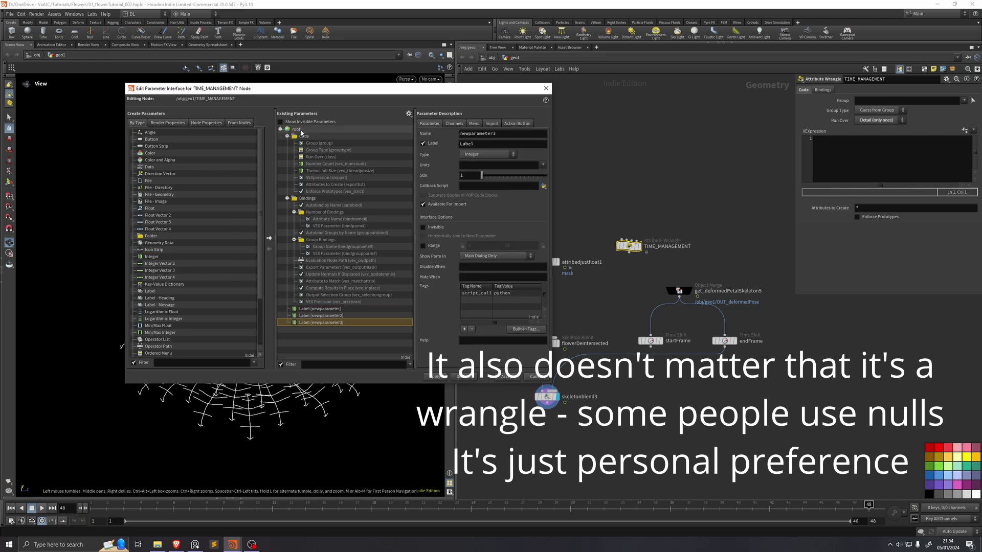
Step: Name them deintersection_length, flower_close_length, flower_bloom_length, accept, and set values 24, 42, 350
left_click(321, 309)
type("dein")
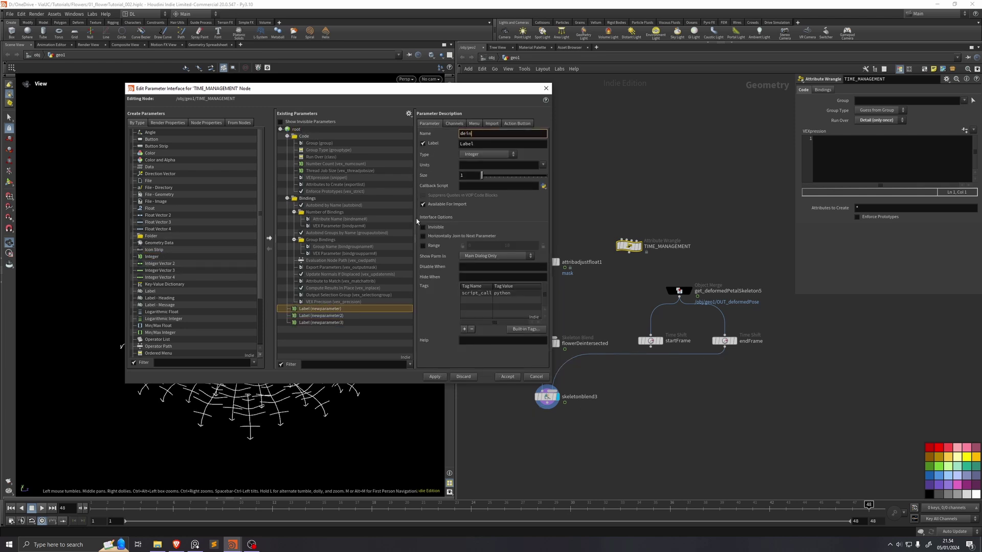
type("tersection_length")
left_click(321, 315)
type("flower_close_length")
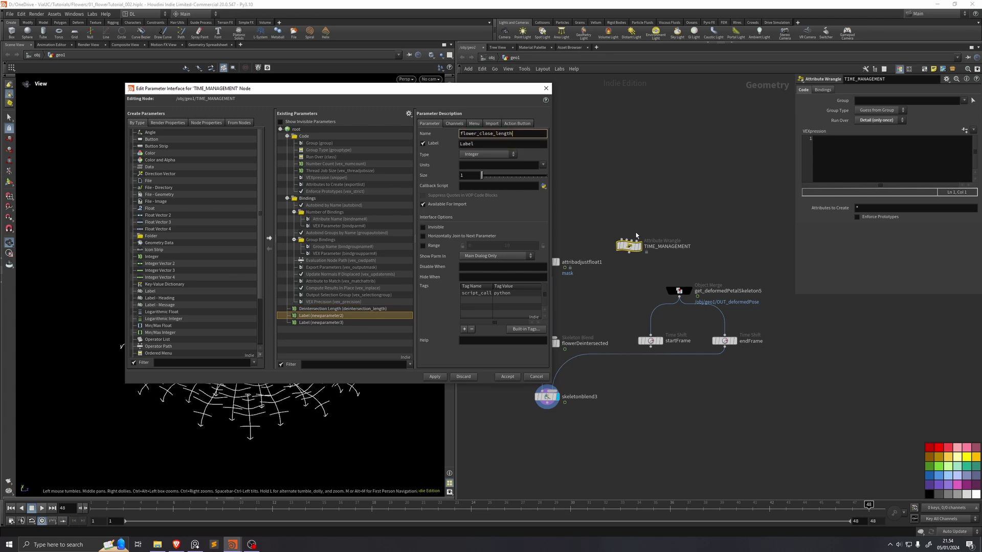
left_click(321, 323)
type("flower_bl")
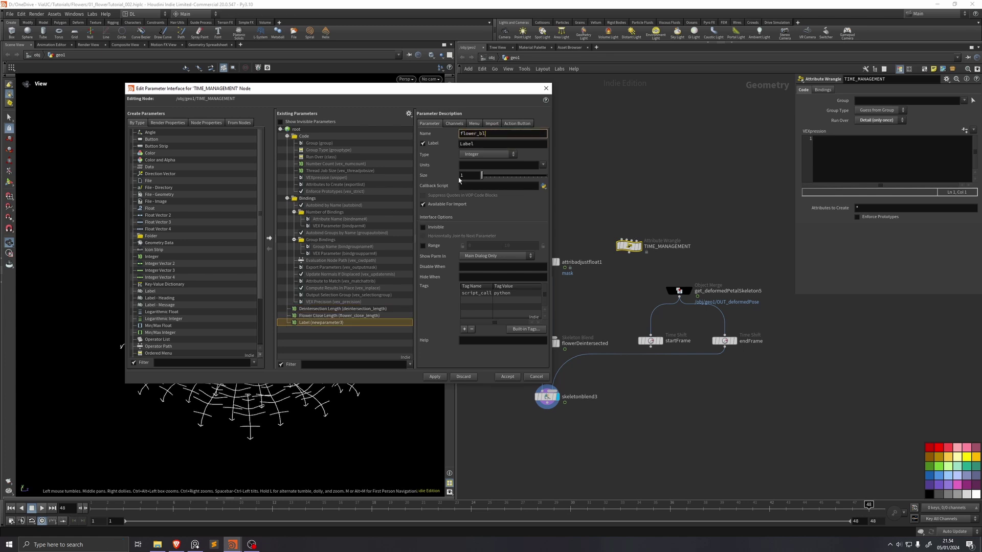
type("oom_length")
key("Tab")
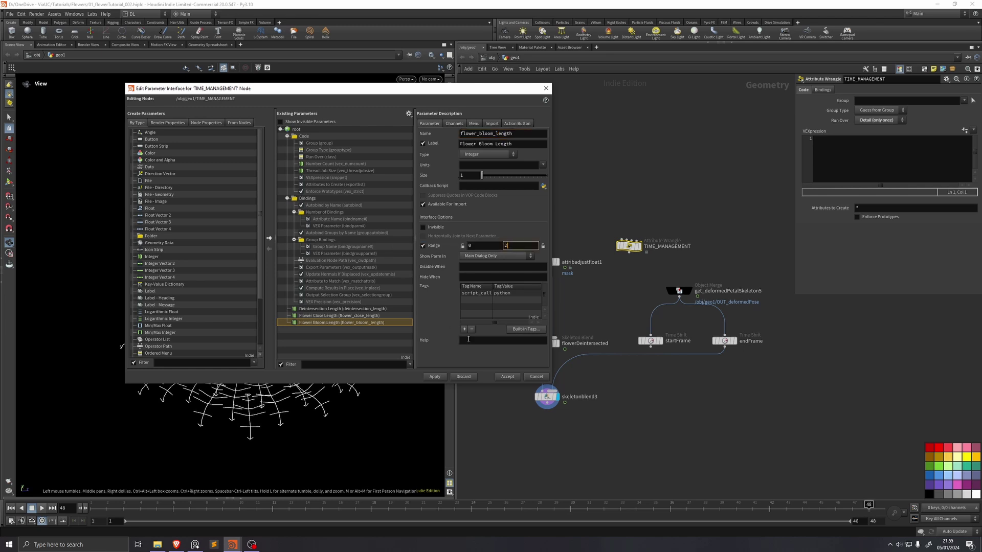
left_click(508, 376)
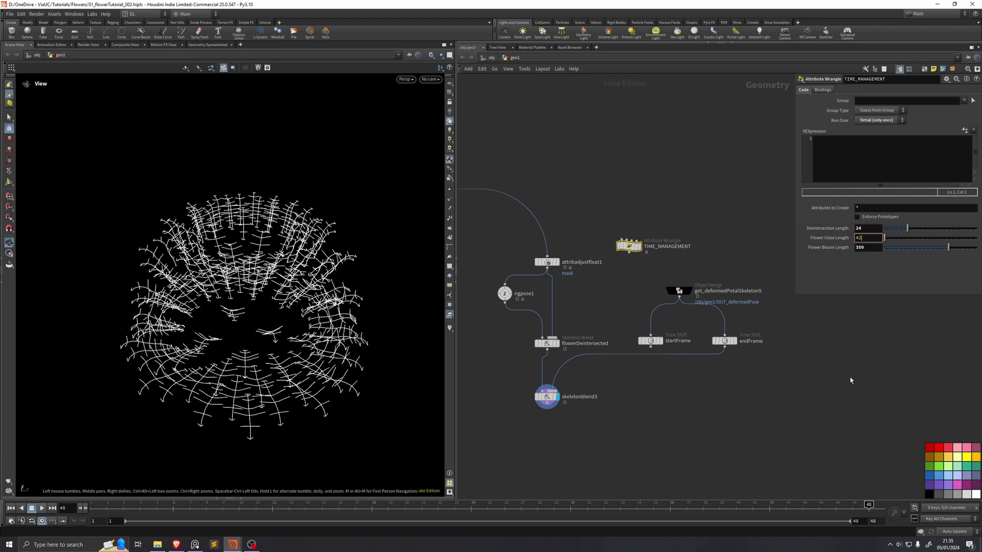
key("Return")
Step: Insert an Attribute Wrangle (atwr) above skeletonblend3, below flowerDeintersected
left_click(547, 396)
middle_click_drag(636, 392, 677, 332)
key("Tab")
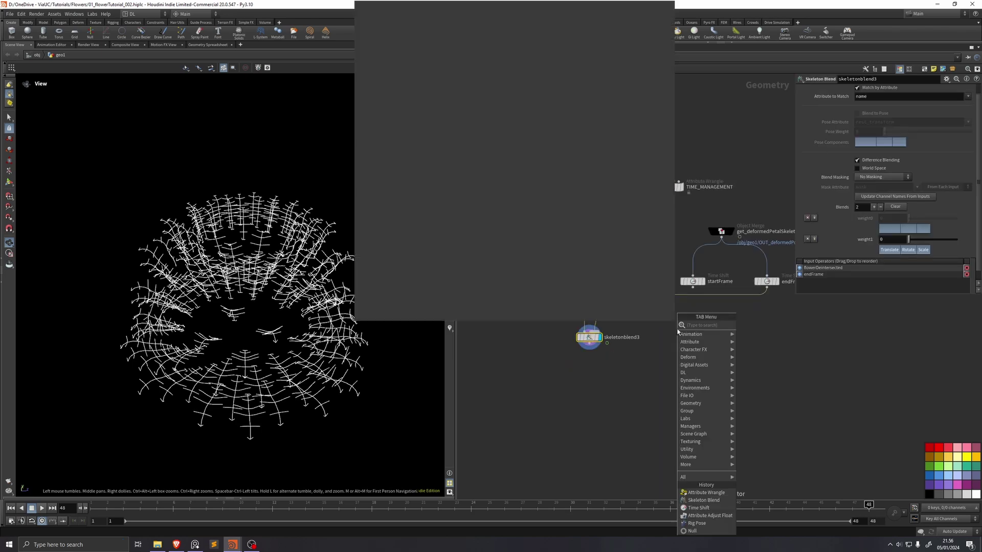
type("atwra")
key("Return")
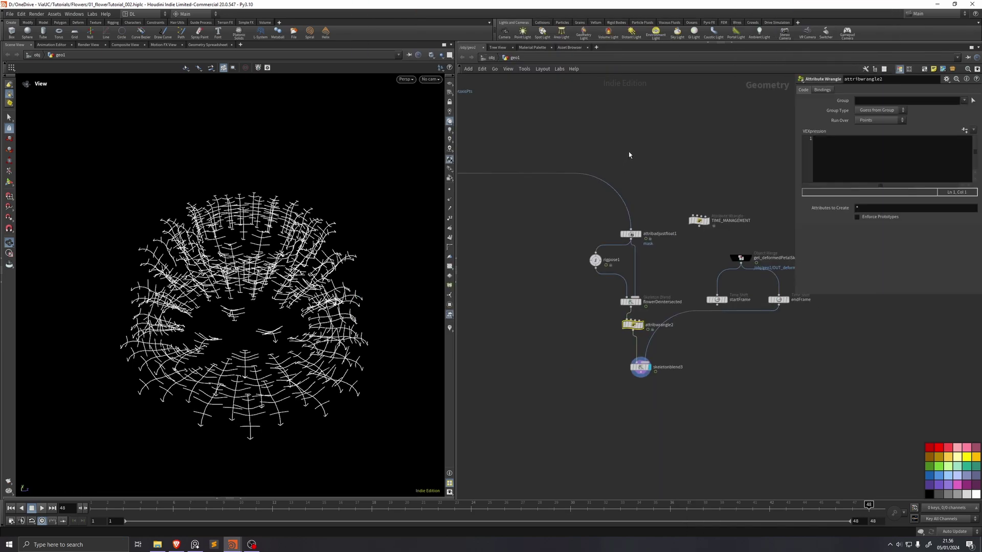
Step: Review the fit() call on line 2 of growth_animation's code, then reselect attribwrangle2
middle_click_drag(628, 152, 616, 273)
left_click(595, 261)
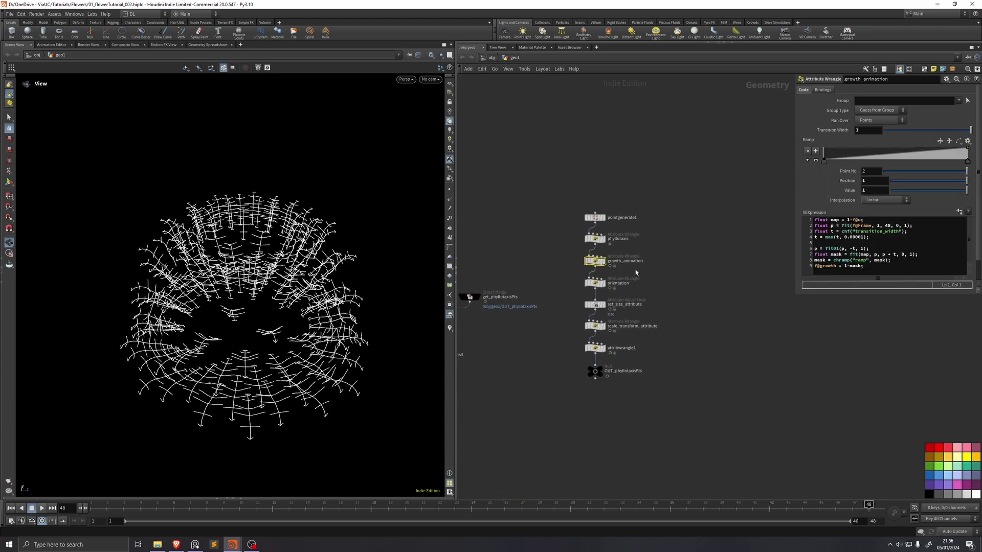
left_click_drag(842, 227, 861, 228)
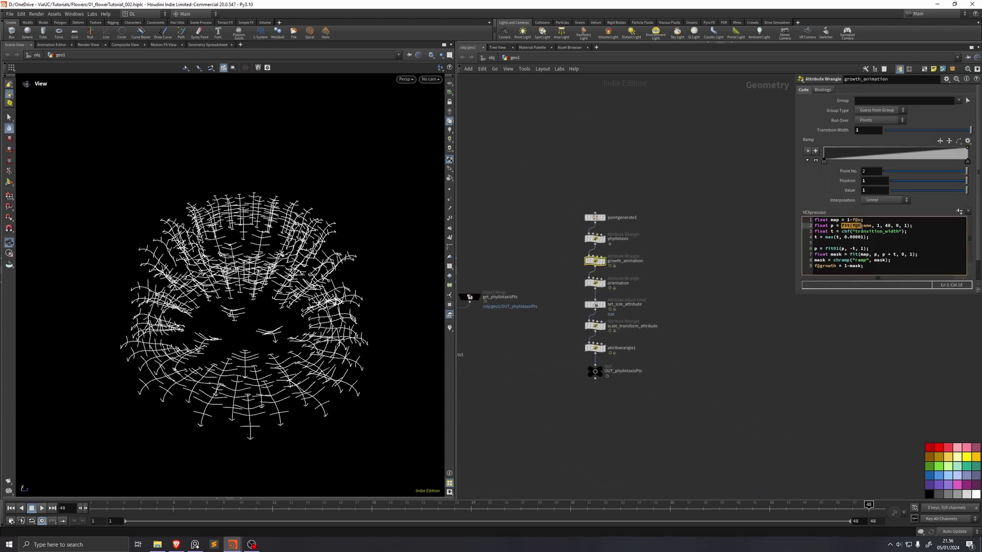
key("1")
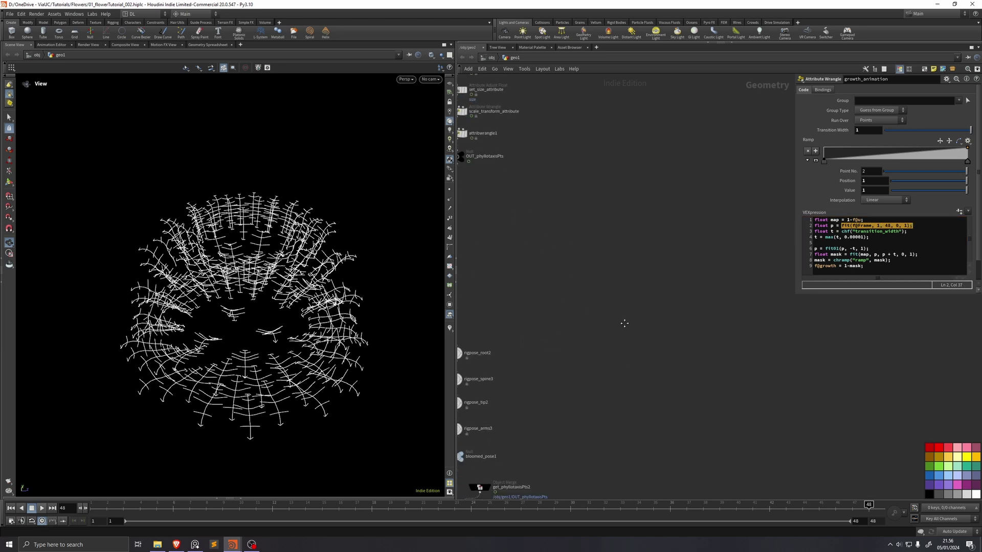
left_click(617, 361)
Step: Write f@mask = fit(f@Frame, 1, chf("deintersection_length"), 0, 1); in attribwrangle2
left_click(865, 148)
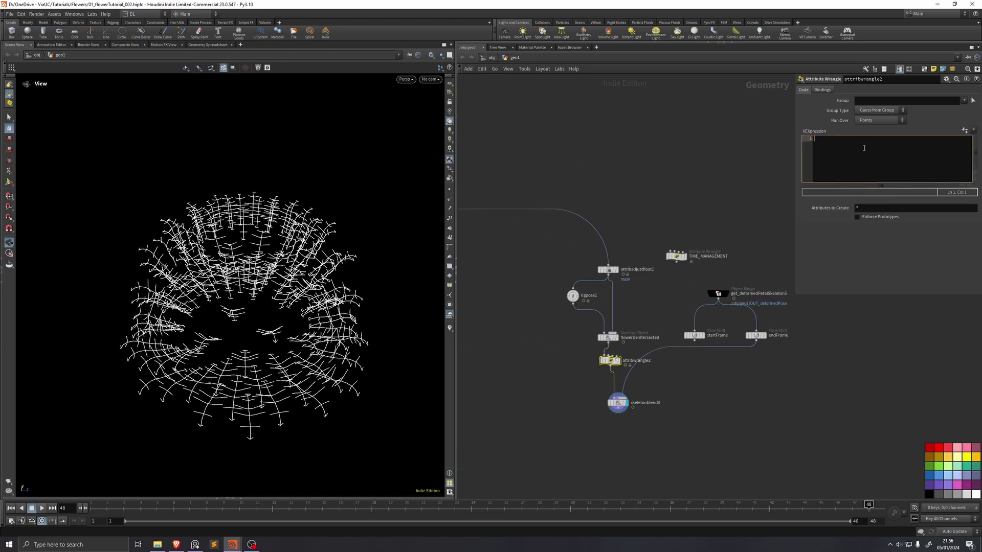
type("f@mask = ")
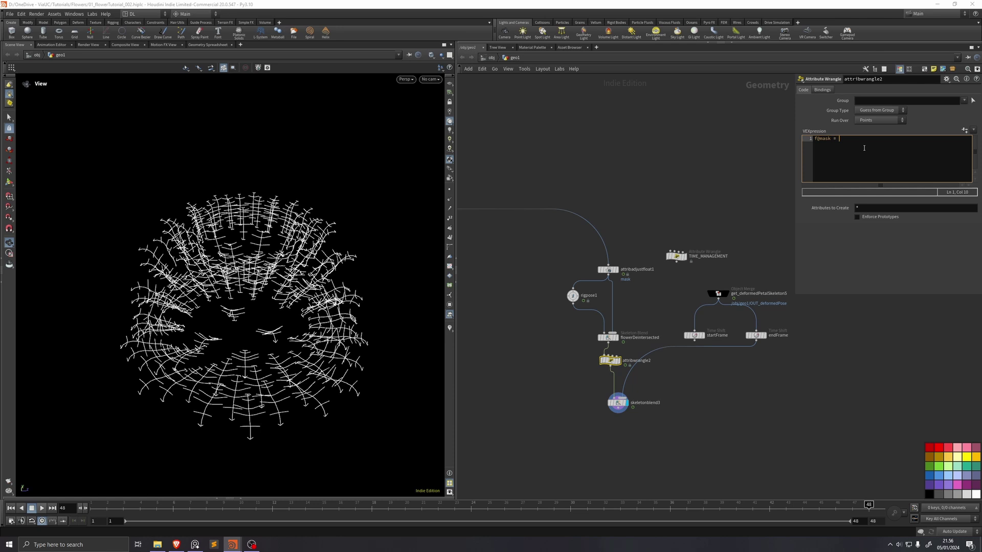
type("fit(f@Frame, 1, 48, 0, 1);")
double_click(885, 138)
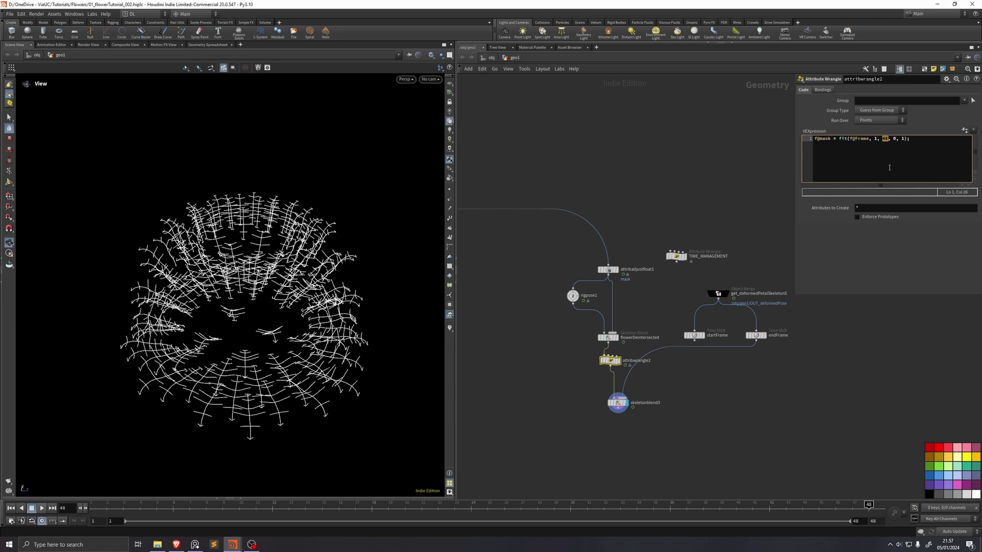
type("chf()")
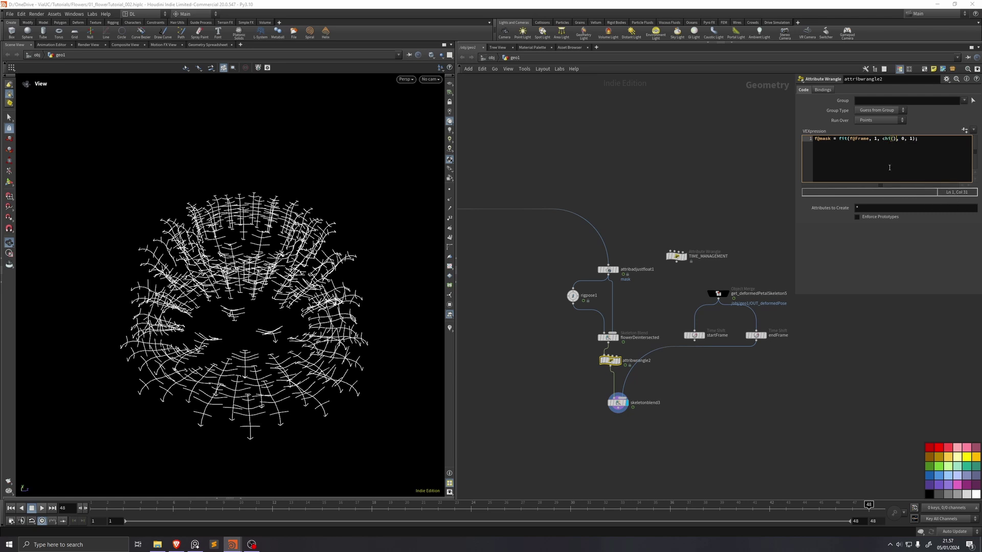
type("\"\"")
type("deintersection_length")
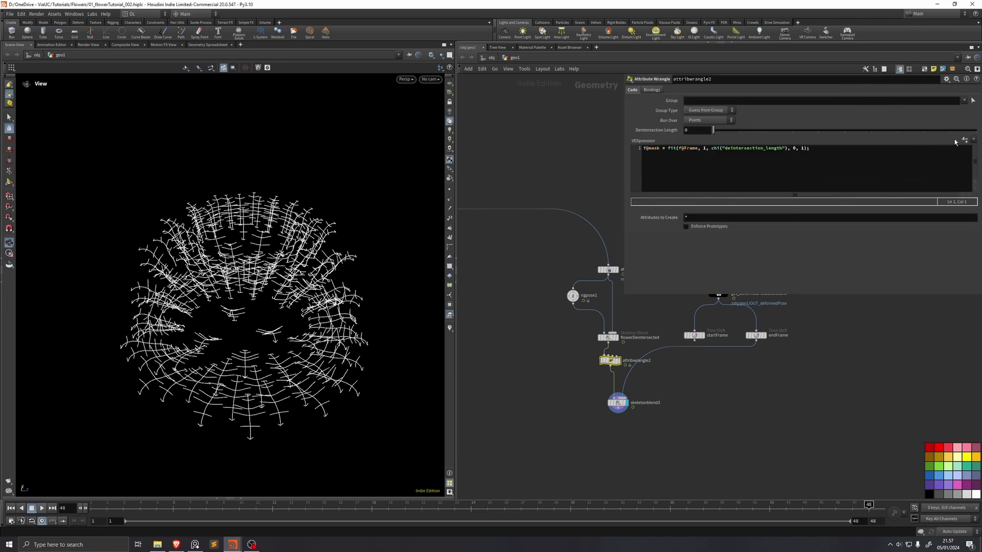
key("ctrl+z")
key("ctrl+z")
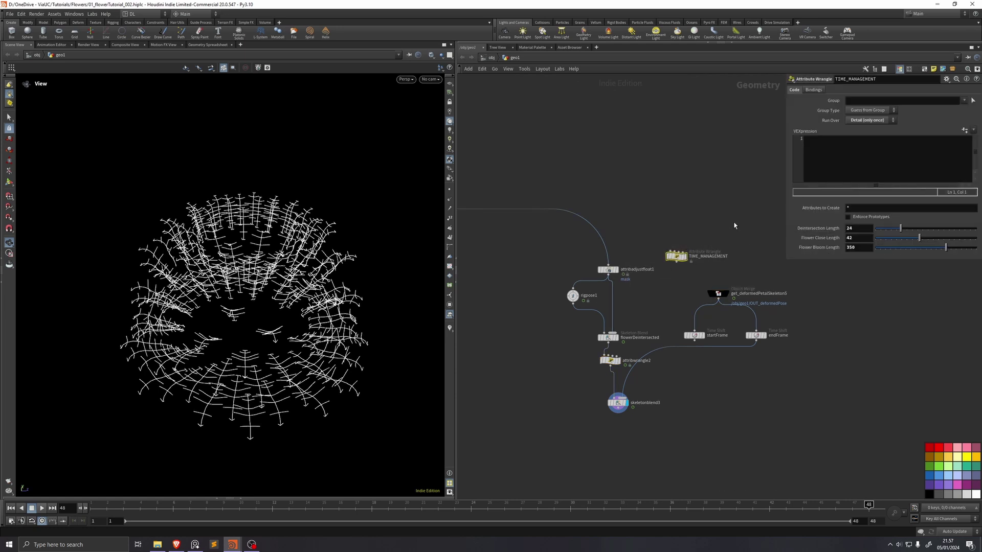
Step: Link attribwrangle2's Deintersection Length to TIME_MANAGEMENT's as a relative reference and save the scene
right_click(816, 228)
left_click(852, 281)
left_click(611, 361)
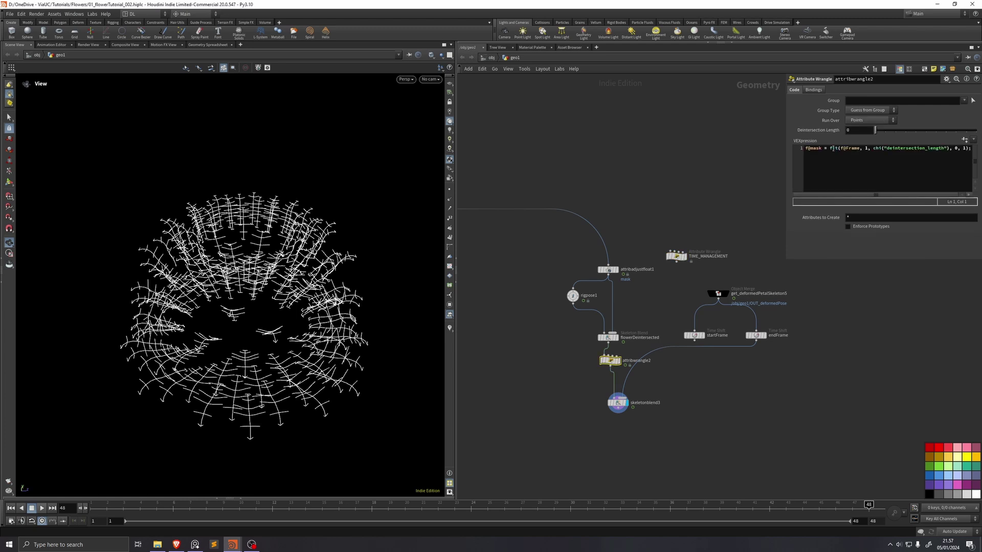
right_click(833, 133)
left_click(861, 210)
middle_click_drag(666, 296, 671, 351)
key("ctrl+s")
Step: Copy the Flower Bloom Length parameter from TIME_MANAGEMENT
left_click(681, 310)
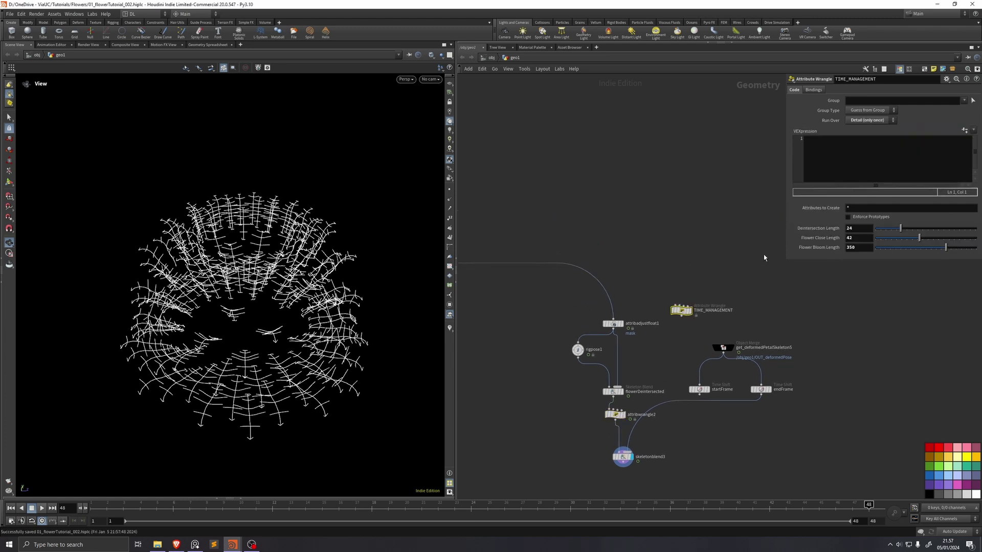
right_click(799, 250)
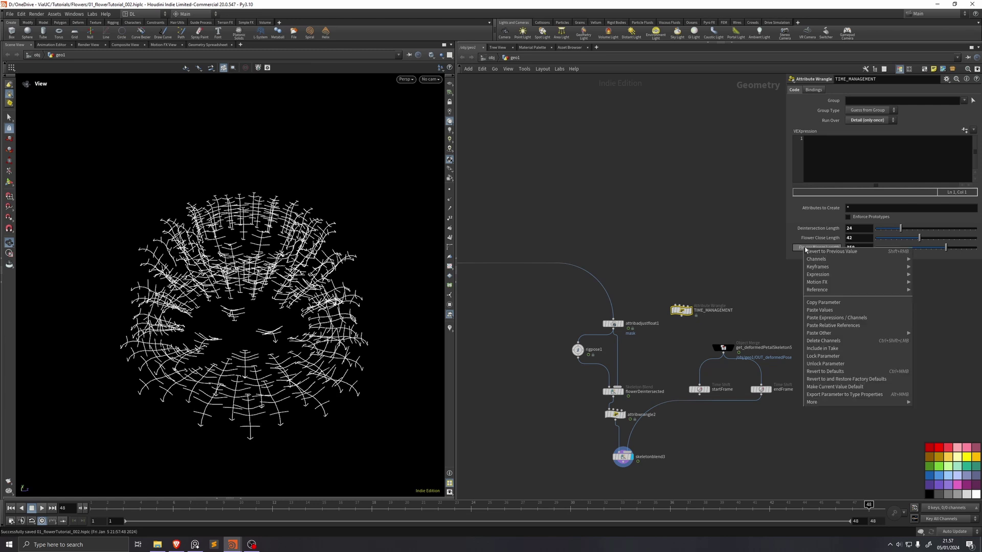
left_click(851, 303)
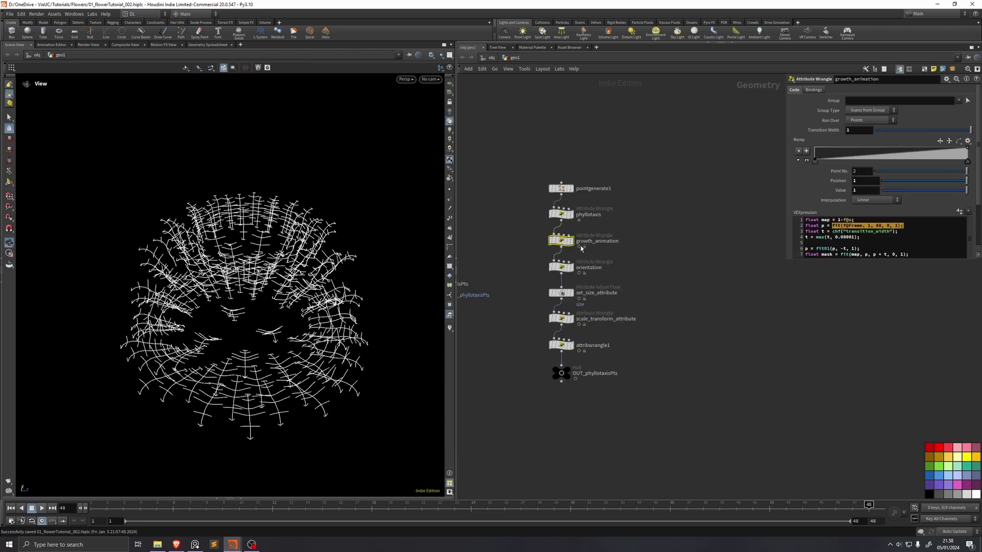
Step: Replace growth_animation's 40 with chf("flower_bloom_length"), relatively referencing TIME_MANAGEMENT's 350
double_click(880, 225)
type("ch()")
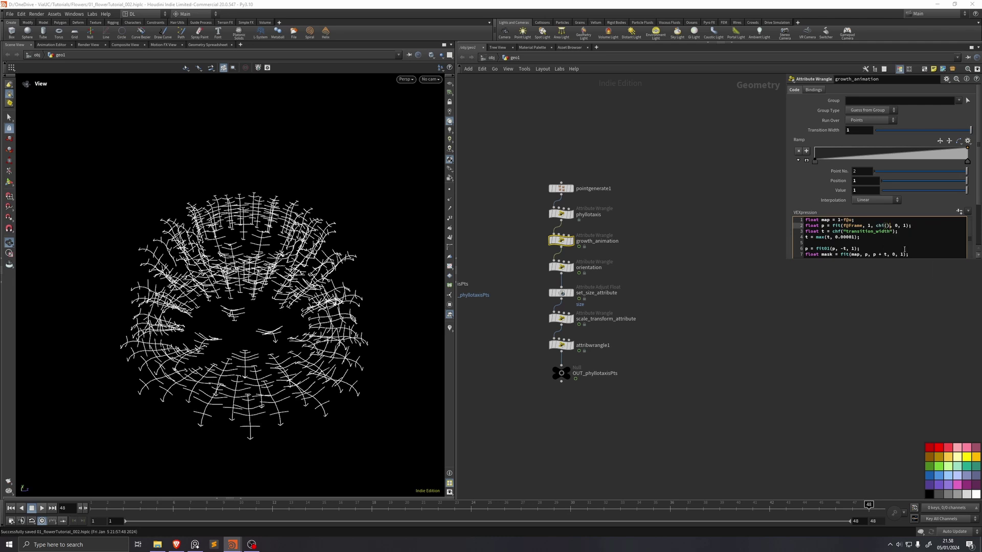
type("\"flower_bloom_length")
left_click(960, 212)
right_click(853, 211)
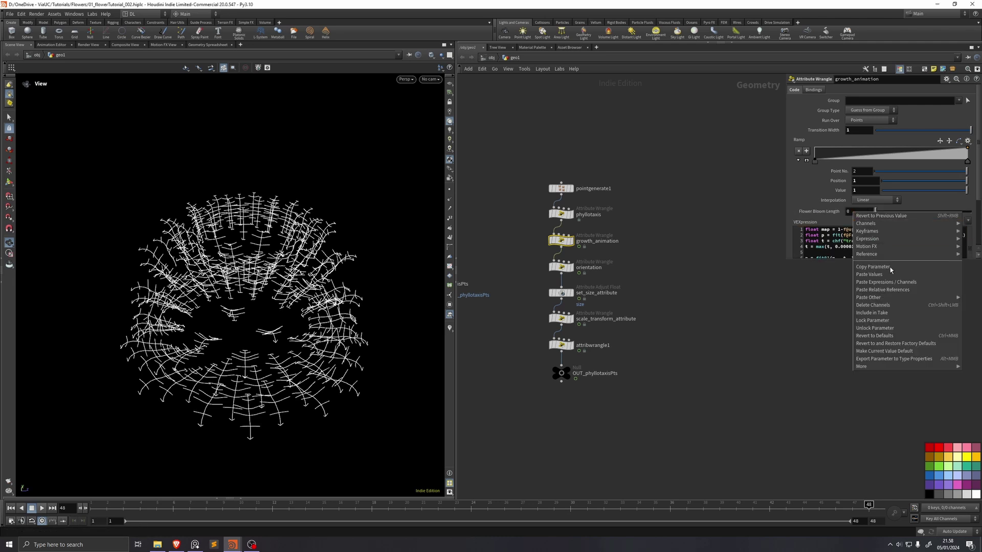
left_click(895, 290)
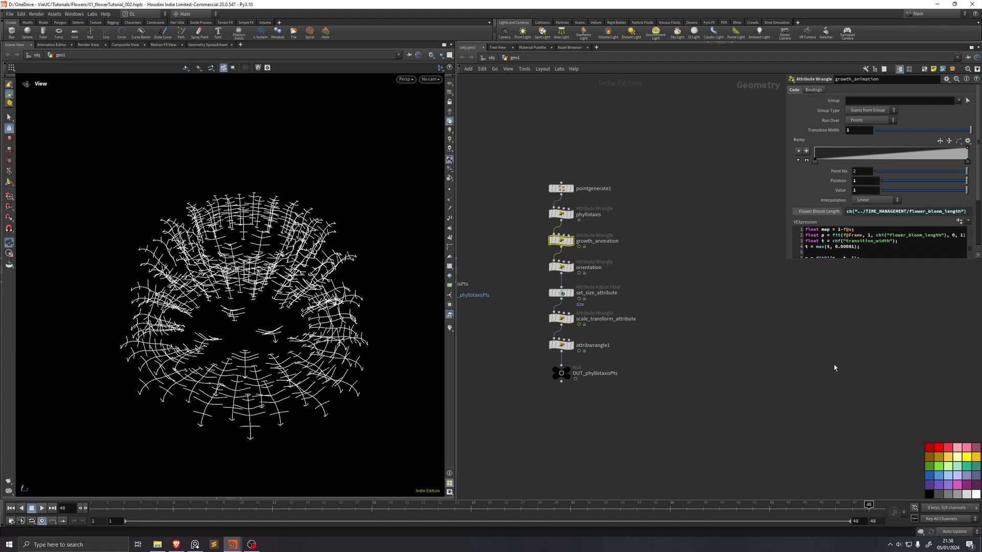
left_click(819, 211)
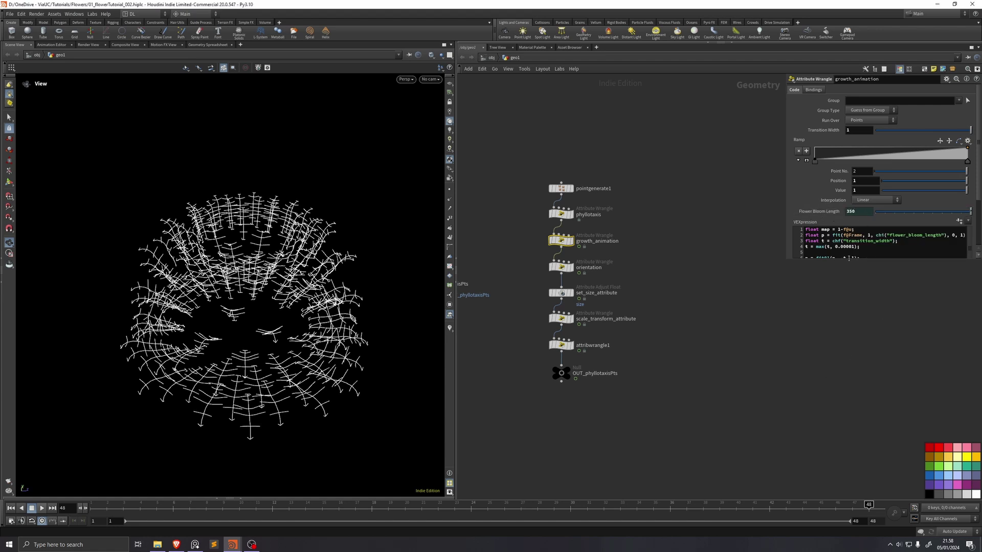
middle_click_drag(639, 383, 647, 241)
left_click(749, 391)
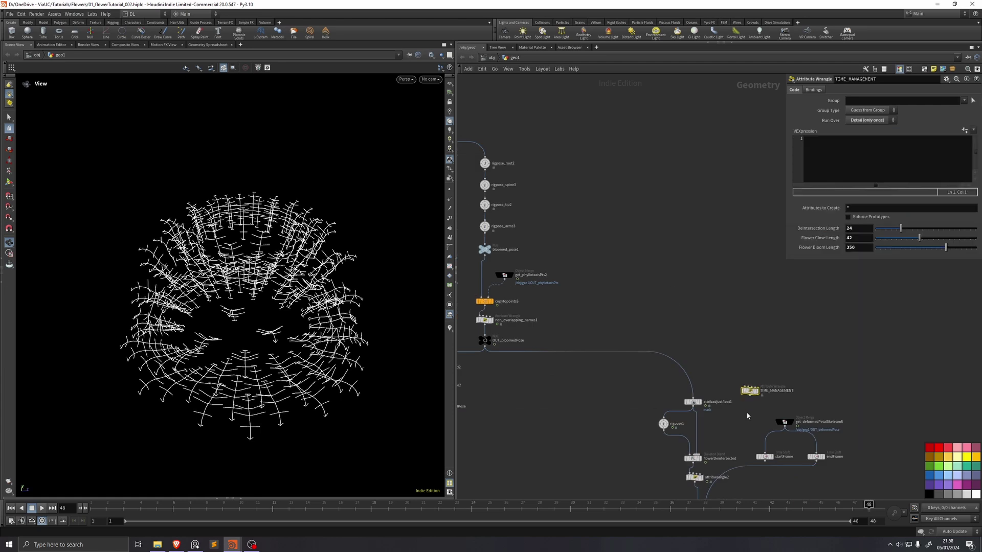
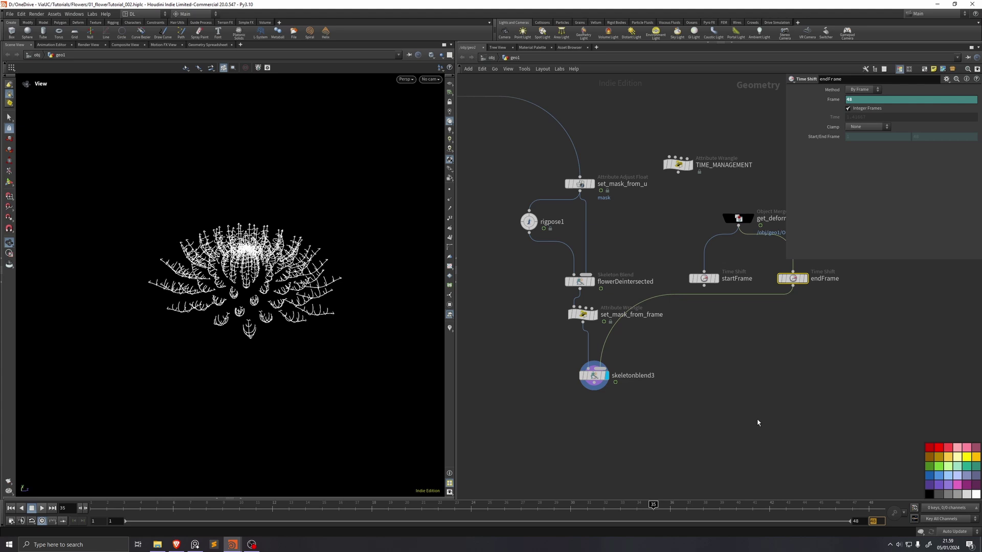
Step: Extend the timeline end frame to 350, play the flower animation and save the scene
left_click(677, 164)
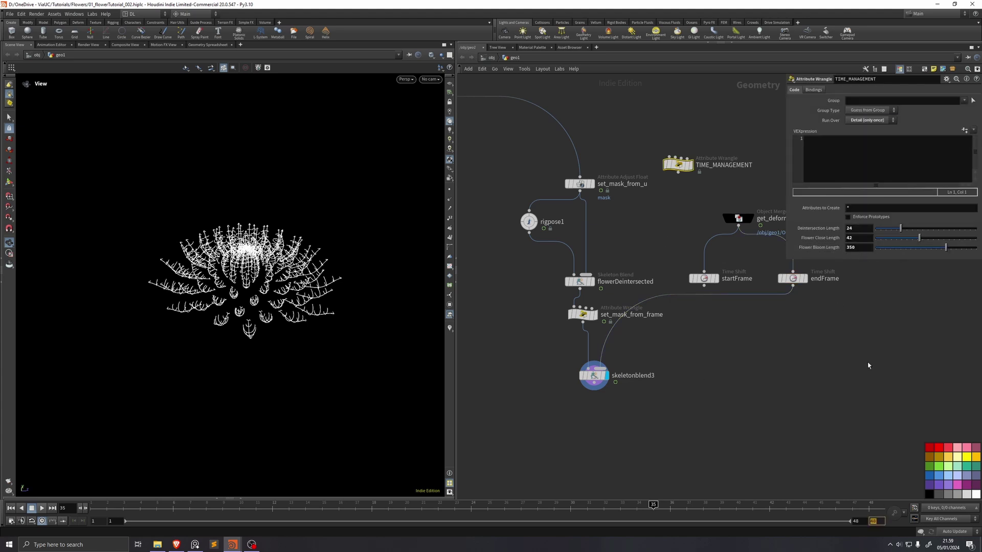
type("350")
key("Return")
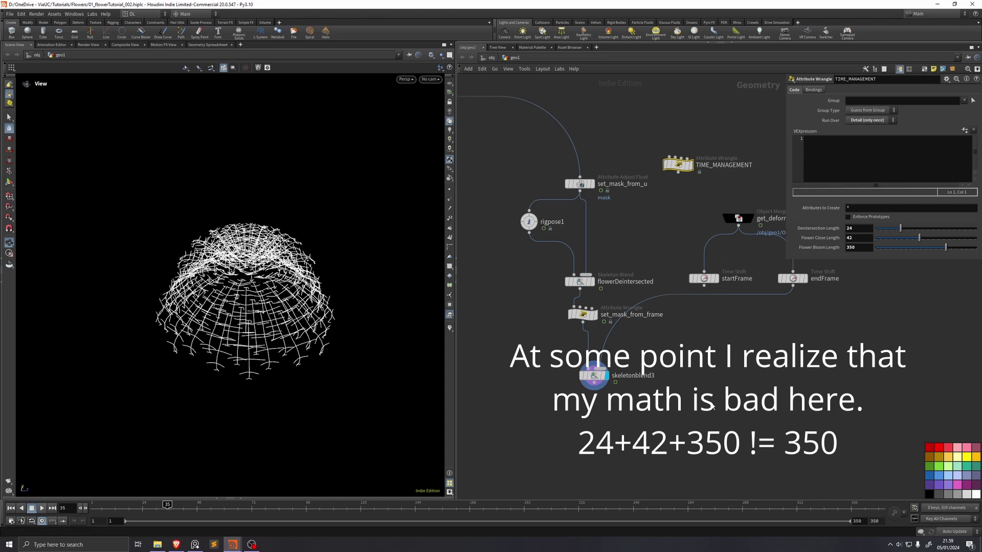
left_click(593, 376)
left_click(42, 508)
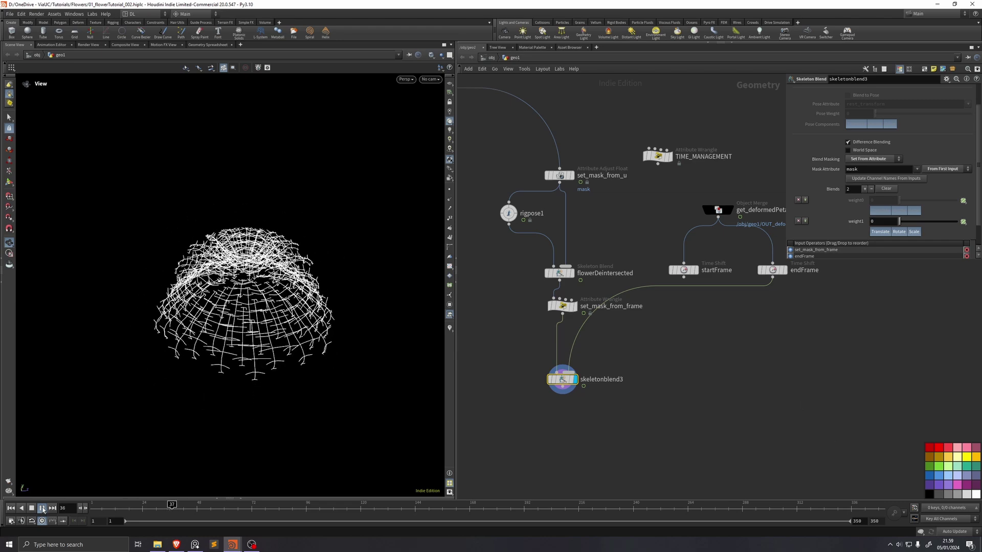
key("ctrl+s")
Step: Rename skeletonblend3 to 'deintersectionAnimation'
middle_click_drag(729, 377, 680, 375)
key("F2")
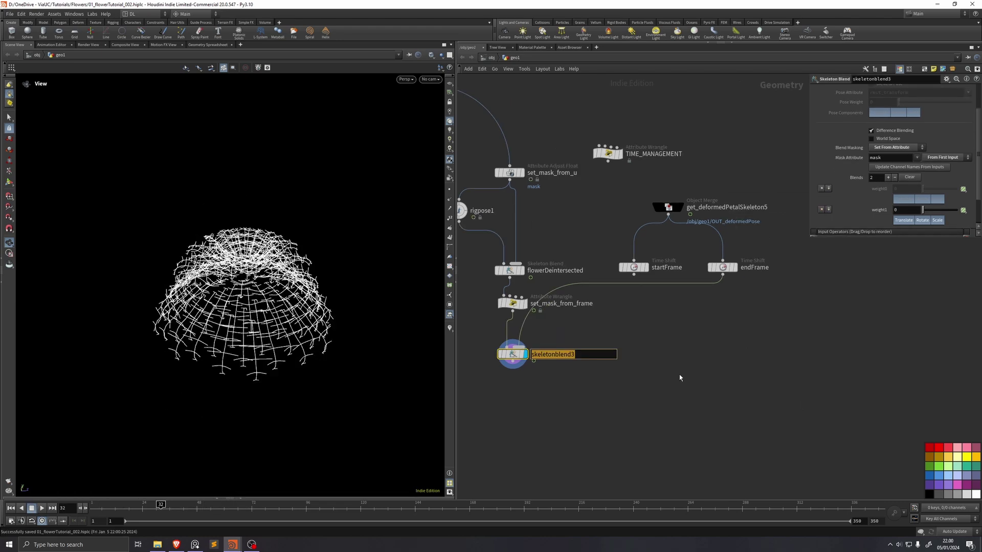
type("deintersectionAnimation")
key("Return")
middle_click_drag(679, 378, 672, 371)
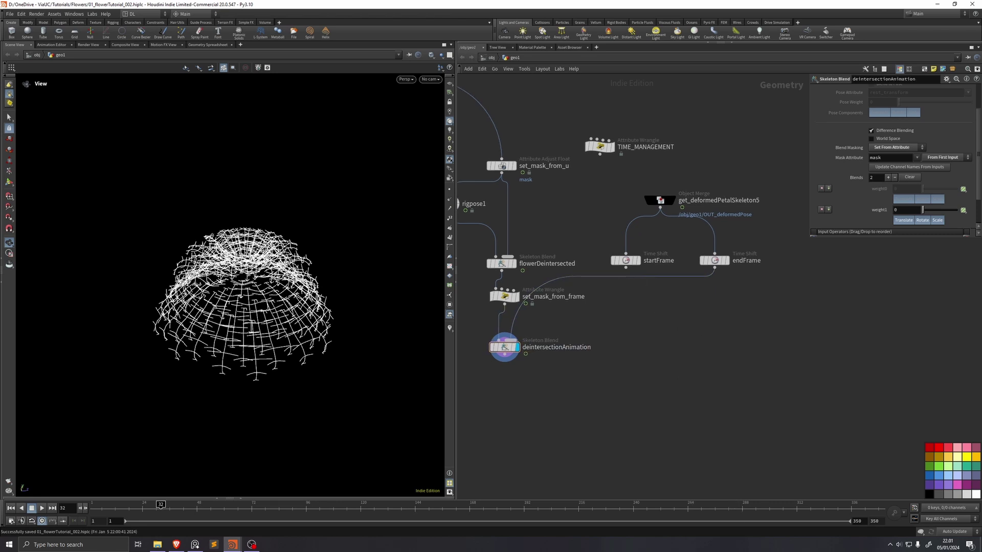
Step: Add a Skeleton Blend fed by endFrame and startFrame, with a set_mask_from_frame copy on its input wire
key("Tab")
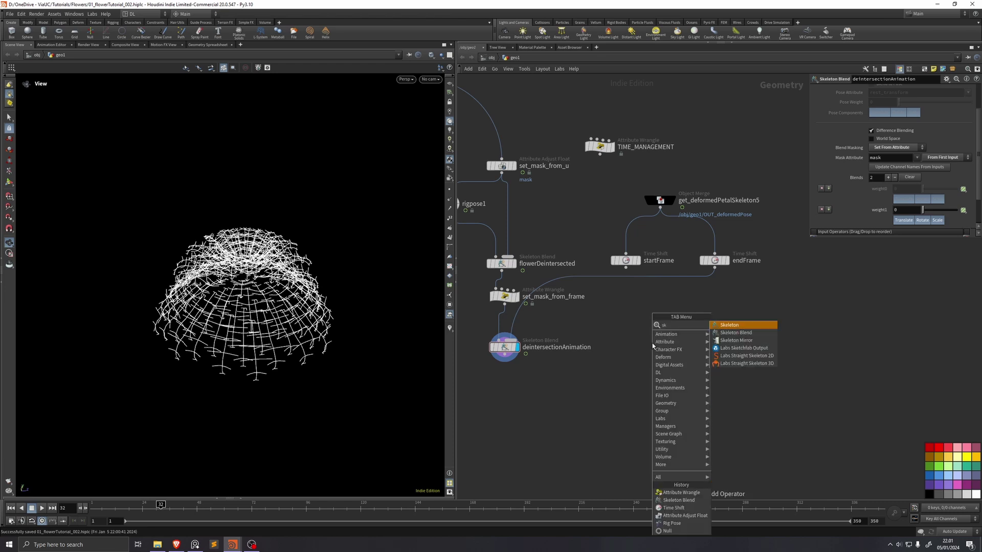
left_click(742, 330)
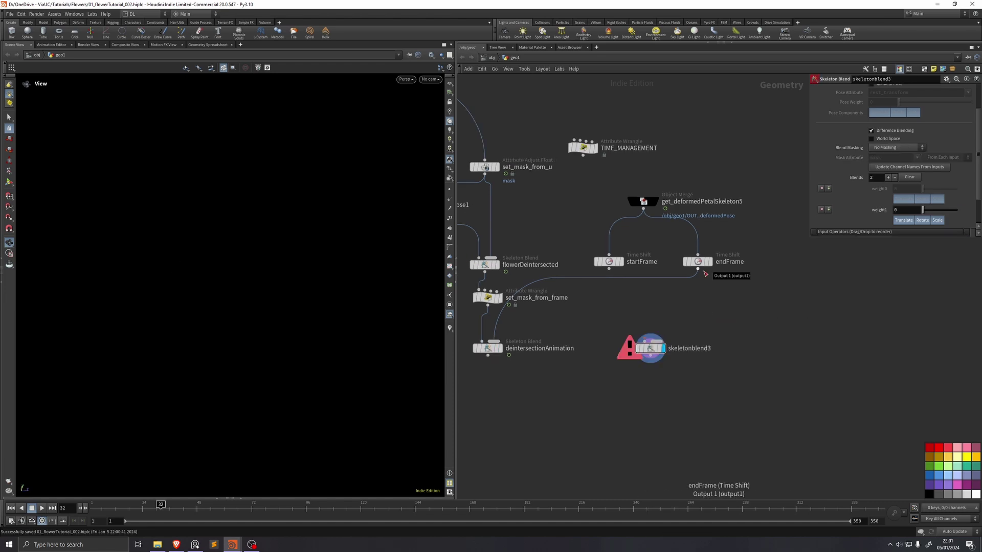
left_click_drag(699, 270, 643, 337)
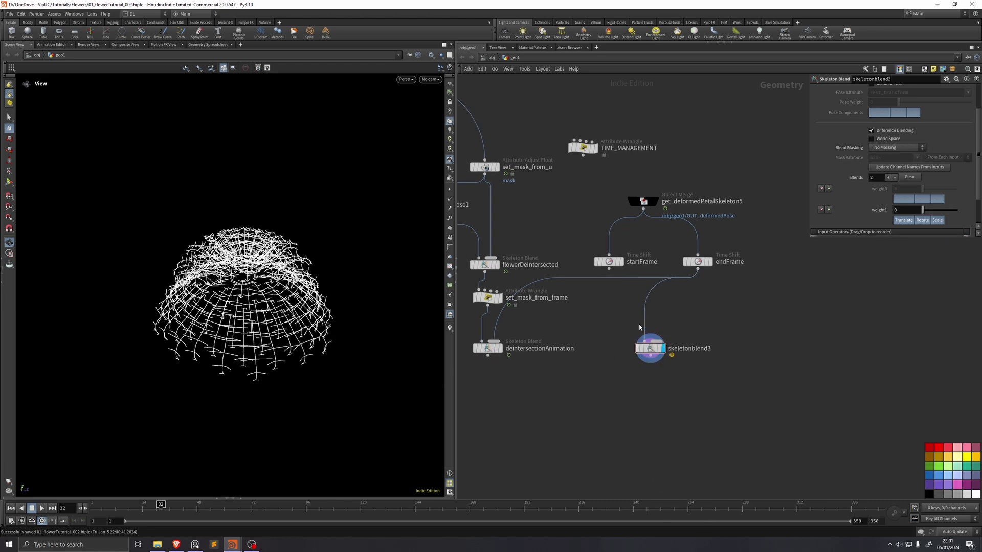
left_click(608, 269)
left_click(657, 337)
mouse_move(503, 298)
left_click_drag(501, 296, 624, 315, "alt")
Step: Set the new blend's Blend Masking to Set From Attribute, taken from the first input
left_click(661, 344)
left_click(893, 147)
left_click(883, 165)
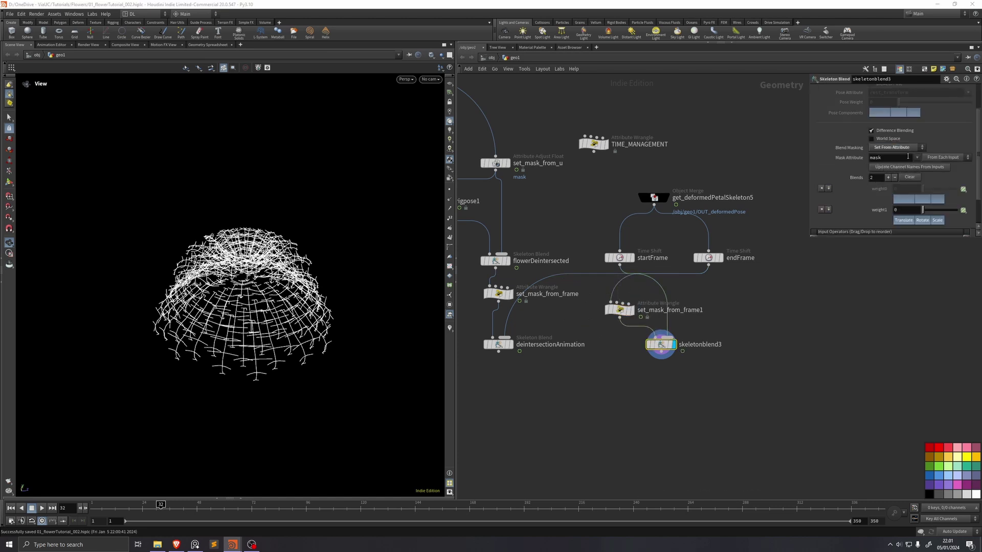
left_click(930, 159)
left_click(936, 169)
key("ctrl+Up")
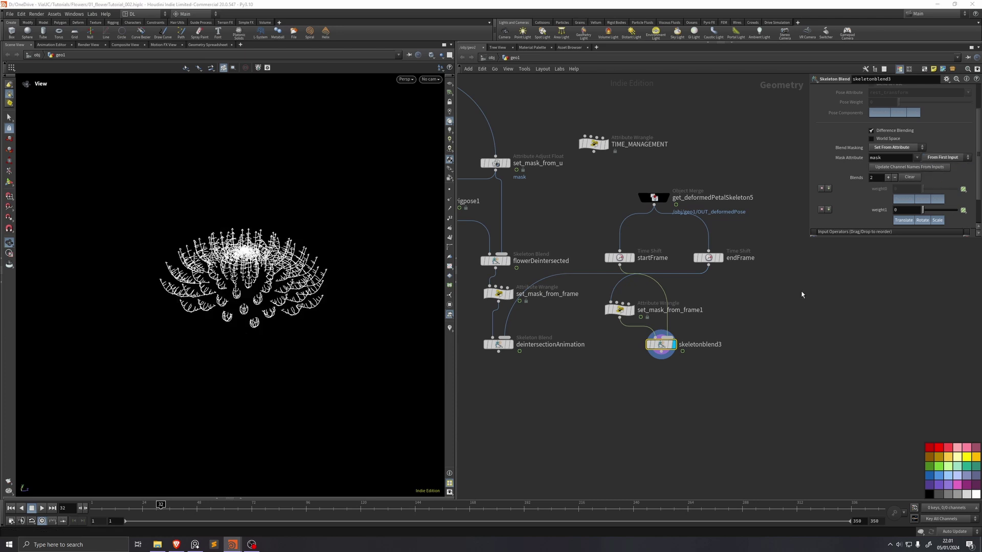
left_click(621, 310)
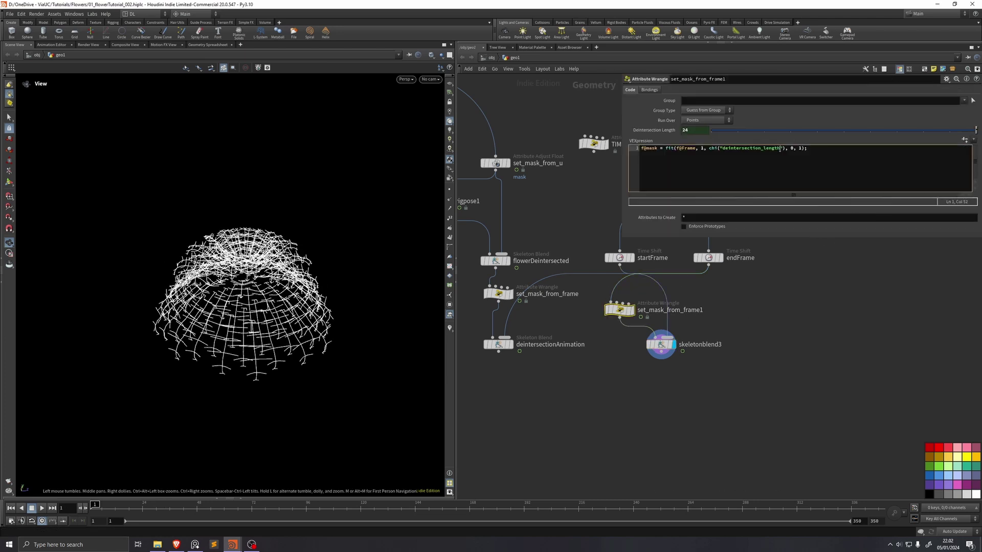
Step: Switch set_mask_from_frame1's VEX to chi("flower_close_length"), create its spare parameter and delete Deintersection Length
type("flower_close_length")
left_click(965, 140)
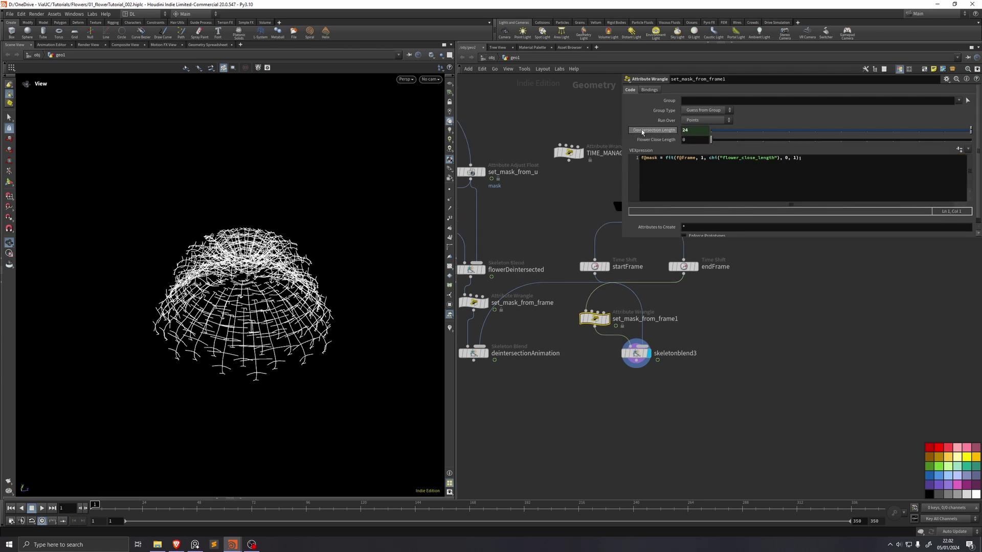
right_click(642, 133)
mouse_move(674, 286)
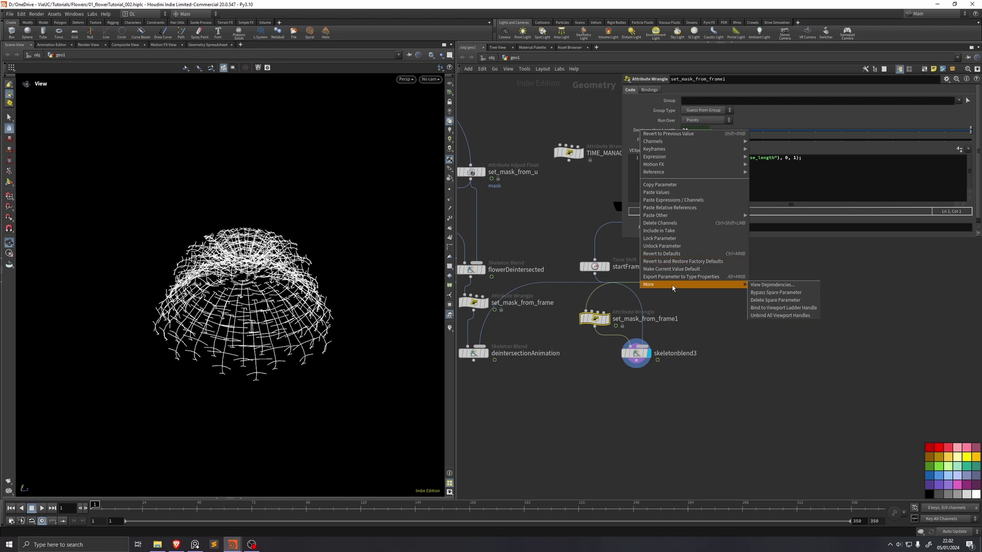
left_click(793, 301)
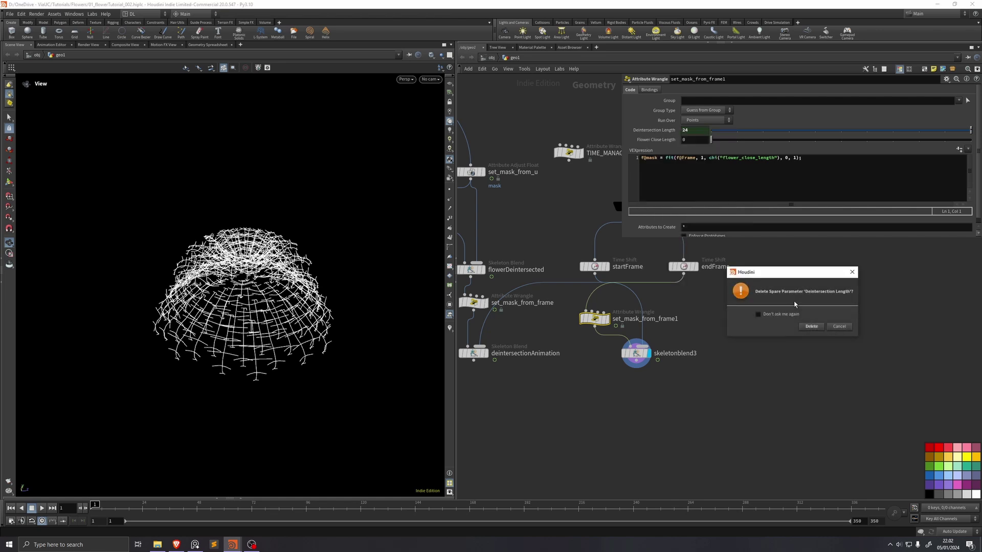
left_click(812, 327)
Step: Link Flower Close Length to TIME_MANAGEMENT's value (42) by relative reference and play to check
left_click(568, 153)
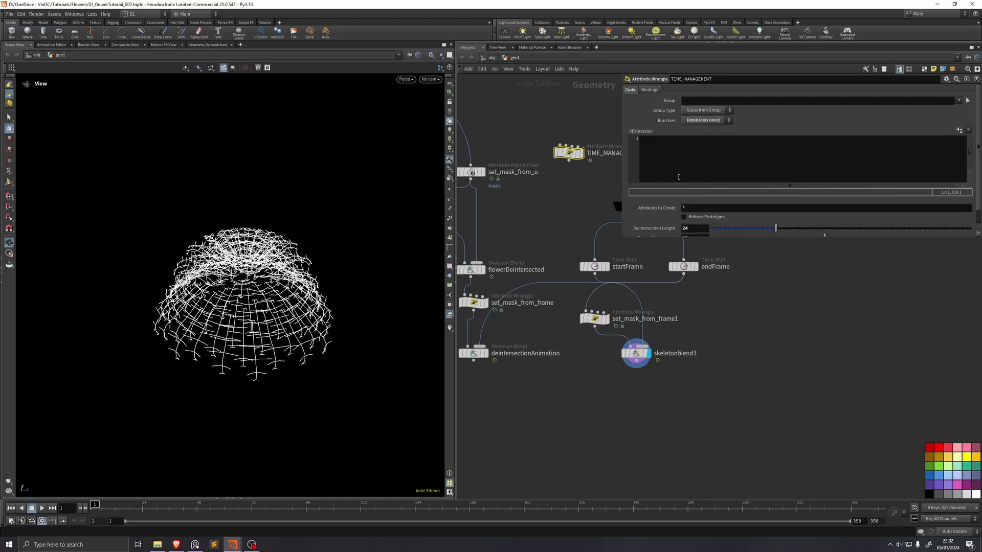
scroll(664, 204, "down", 1)
right_click(665, 223)
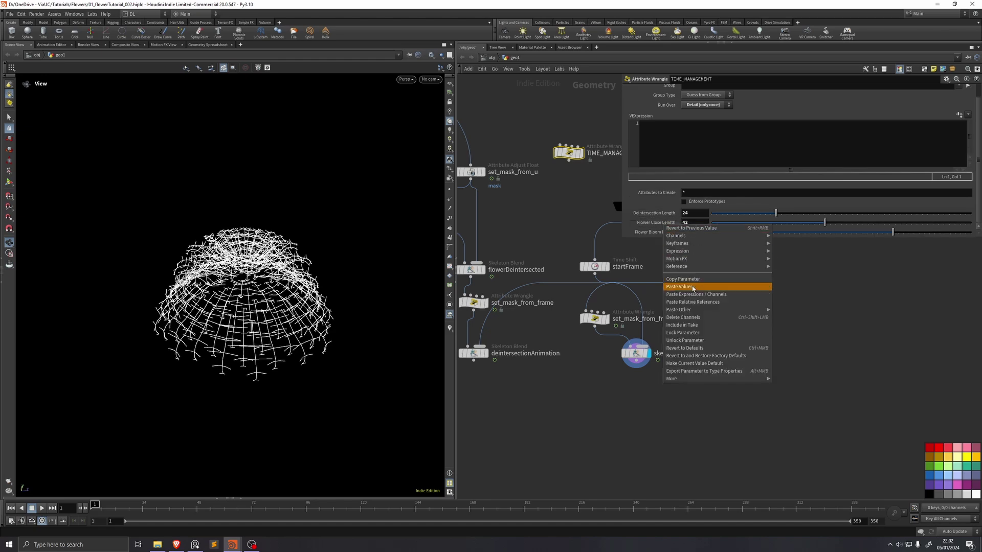
left_click(691, 280)
left_click(595, 319)
right_click(663, 132)
left_click(710, 211)
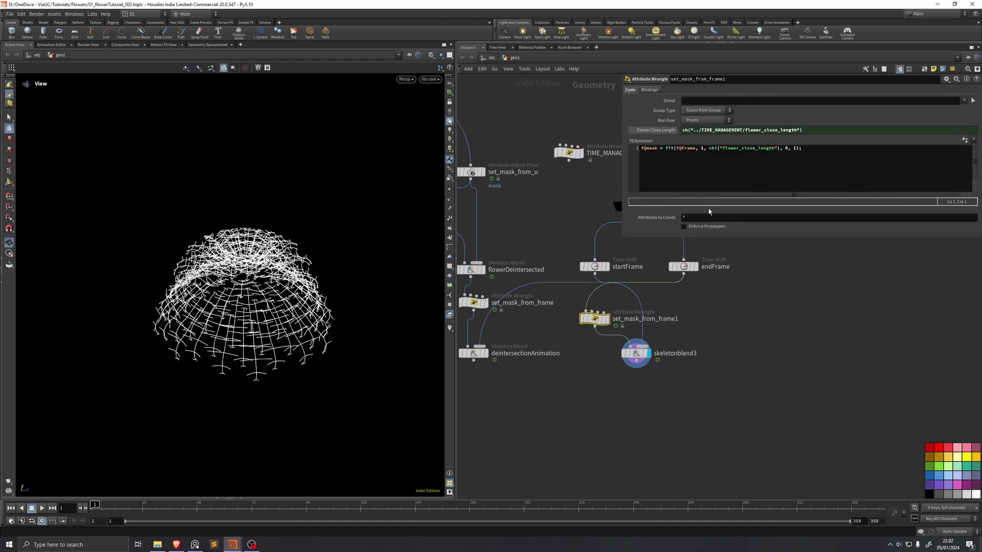
left_click(656, 130)
left_click(42, 509)
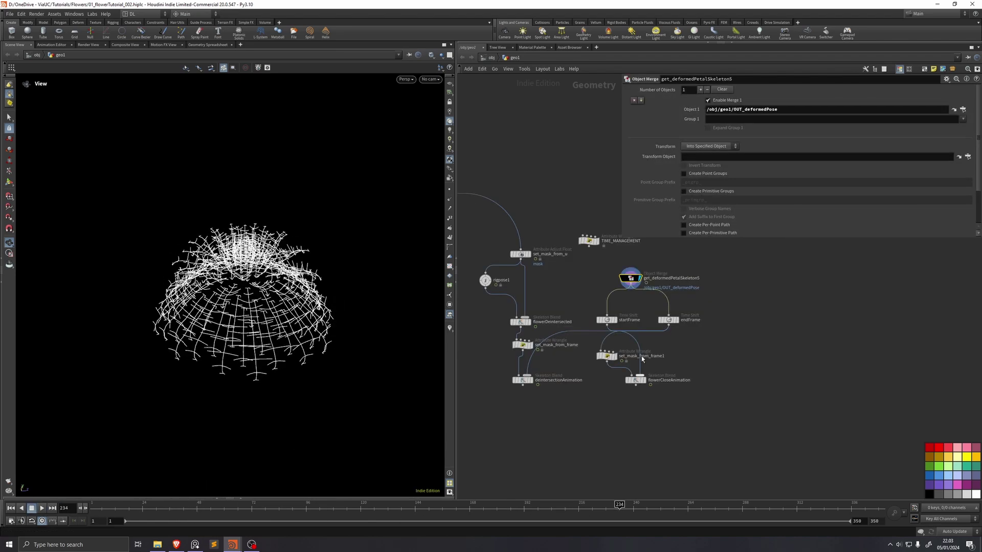
Step: Duplicate the deformed petal skeleton Object Merge and name the copy 'flowerOpenAnimation'
left_click_drag(626, 279, 722, 383, "alt")
scroll(723, 383, "up", 3)
double_click(782, 378)
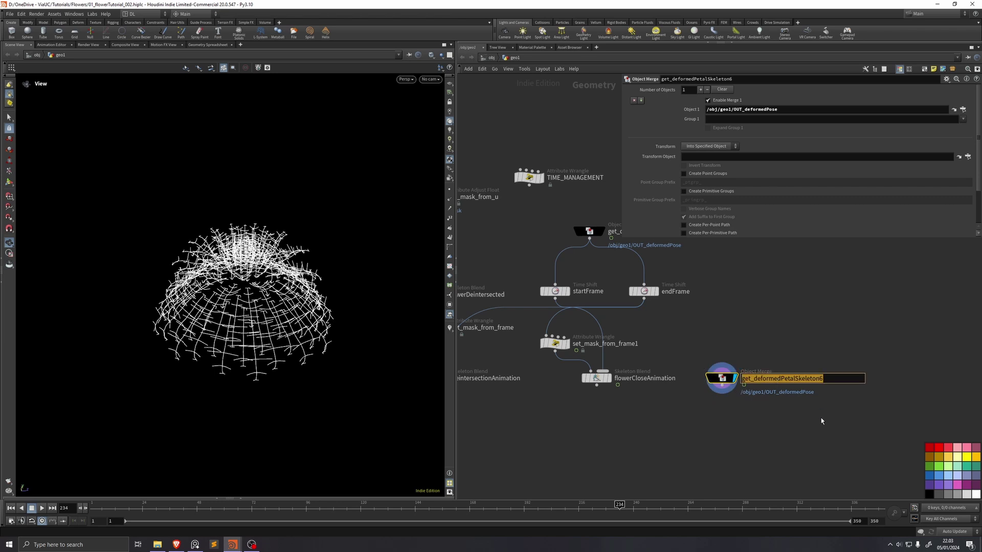
type("flowerOpe")
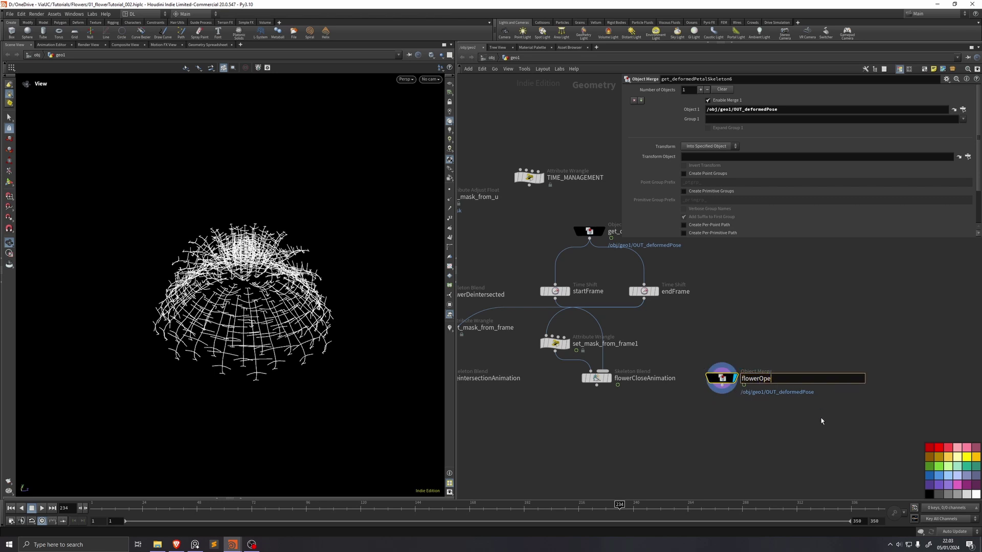
type("nAnimation")
key("Return")
scroll(766, 397, "down", 2)
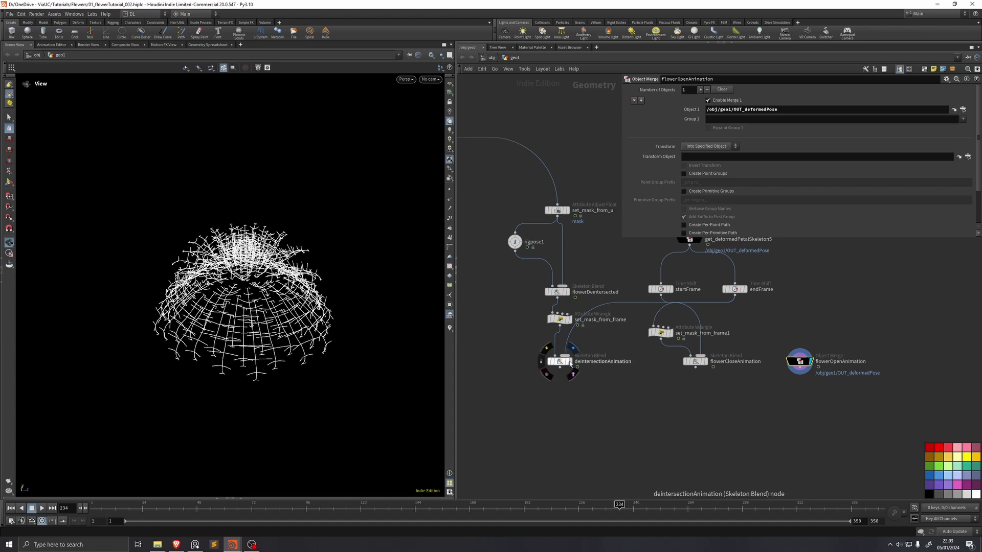
Step: Play the animation from frame 1, save the scene and view the deintersectionAnimation result
left_click(11, 508)
left_click(42, 507)
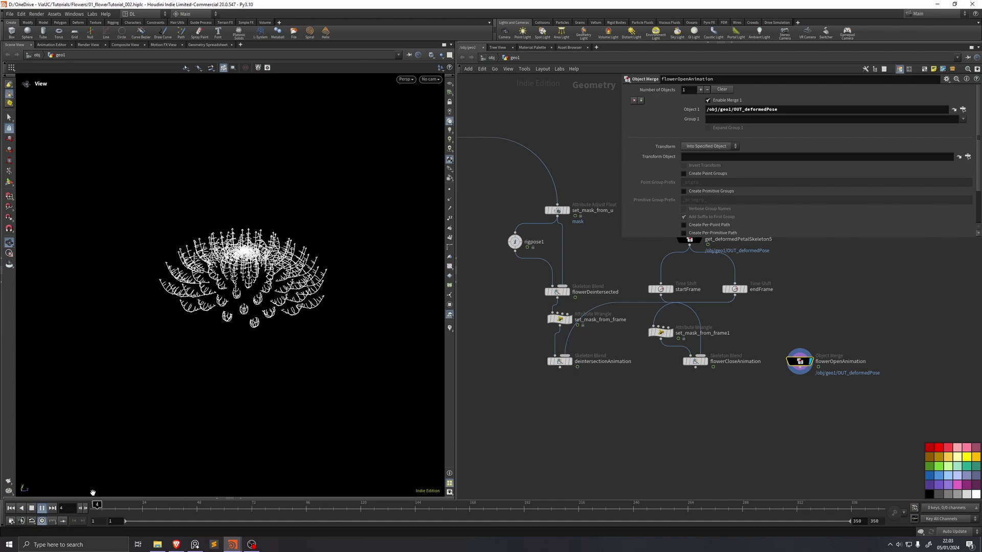
middle_click_drag(643, 381, 598, 441)
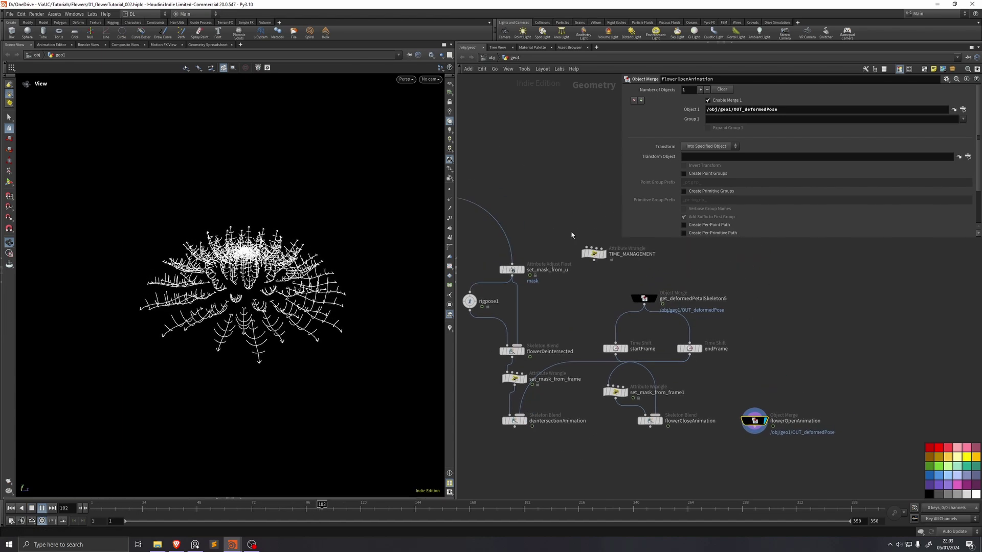
left_click(594, 254)
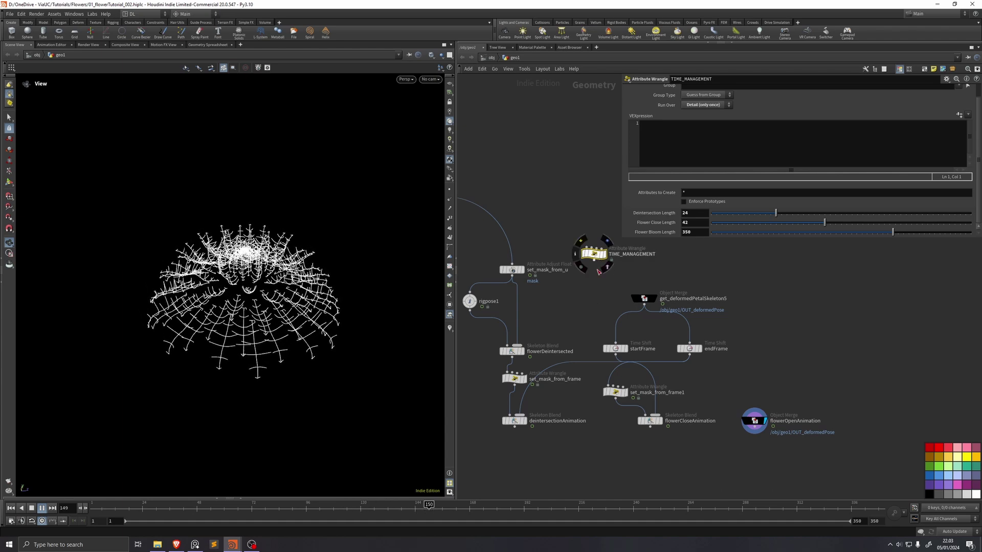
key("ctrl+s")
middle_click_drag(731, 469, 712, 420)
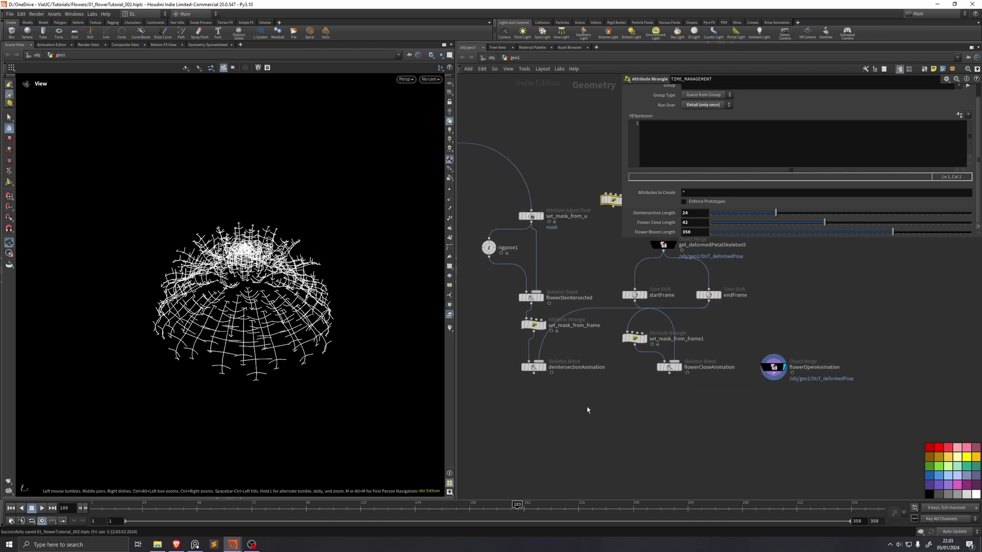
left_click(544, 368)
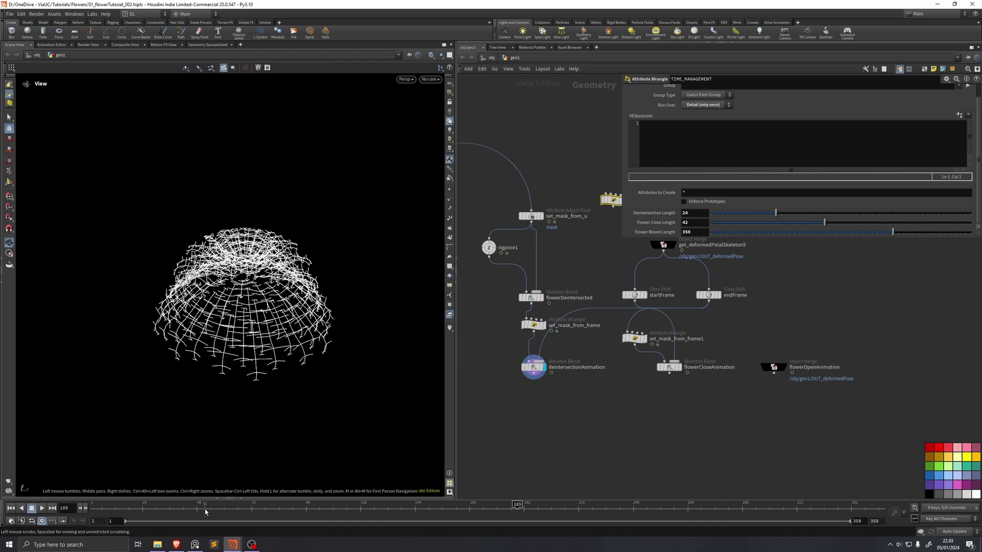
key("ctrl+Left")
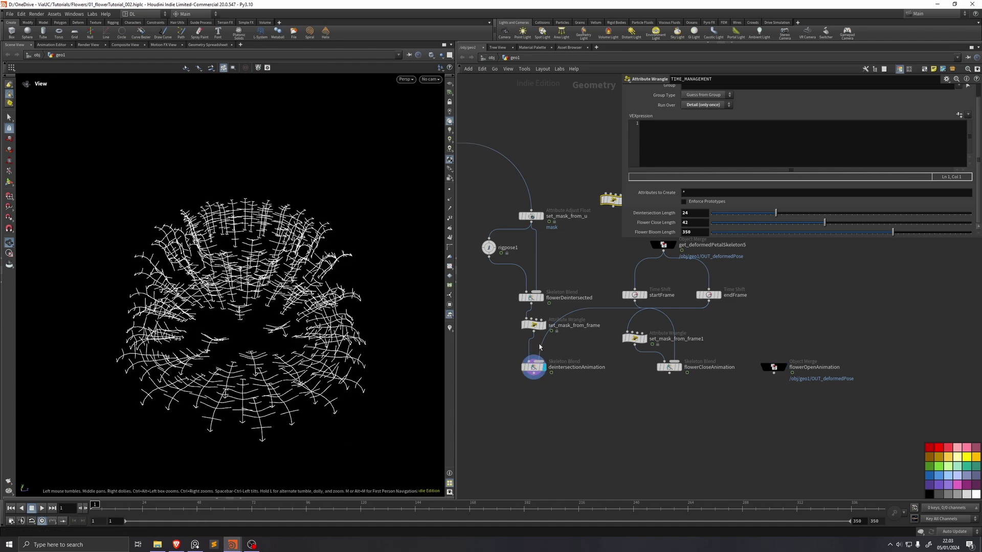
Step: Review the flowerCloseAnimation and flowerOpenAnimation results and save the scene
left_click(678, 367)
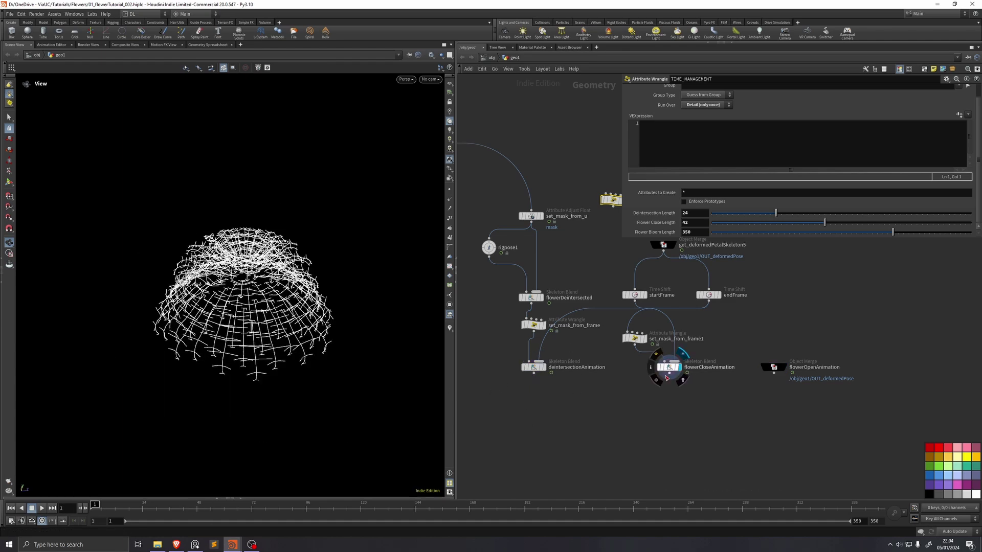
left_click(785, 368)
middle_click_drag(718, 425, 693, 400)
key("ctrl+s")
key("c")
Step: Add MotionClip nodes under deintersectionAnimation and flowerCloseAnimation, wiring flowerCloseAnimation into motionclip2
key("Tab")
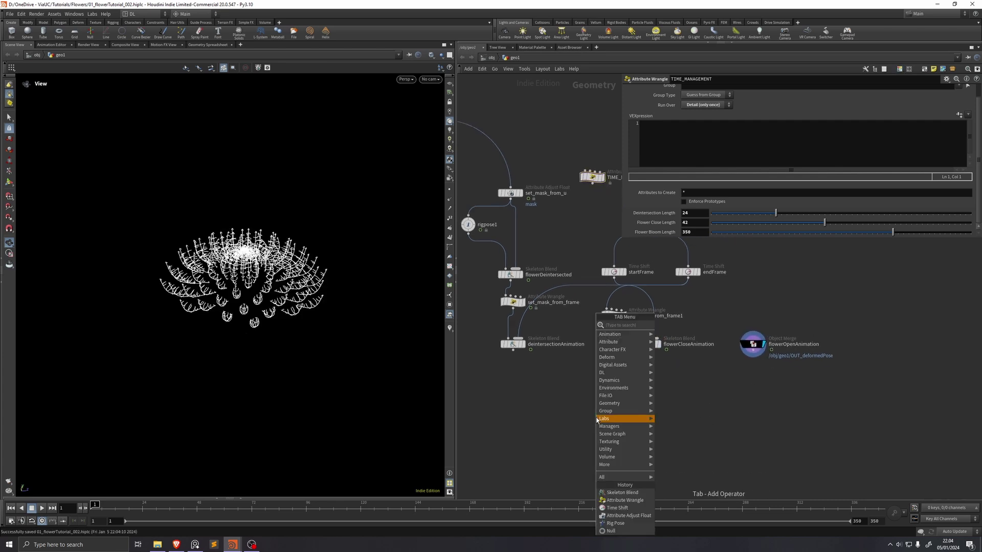
mouse_move(622, 416)
left_click(670, 348)
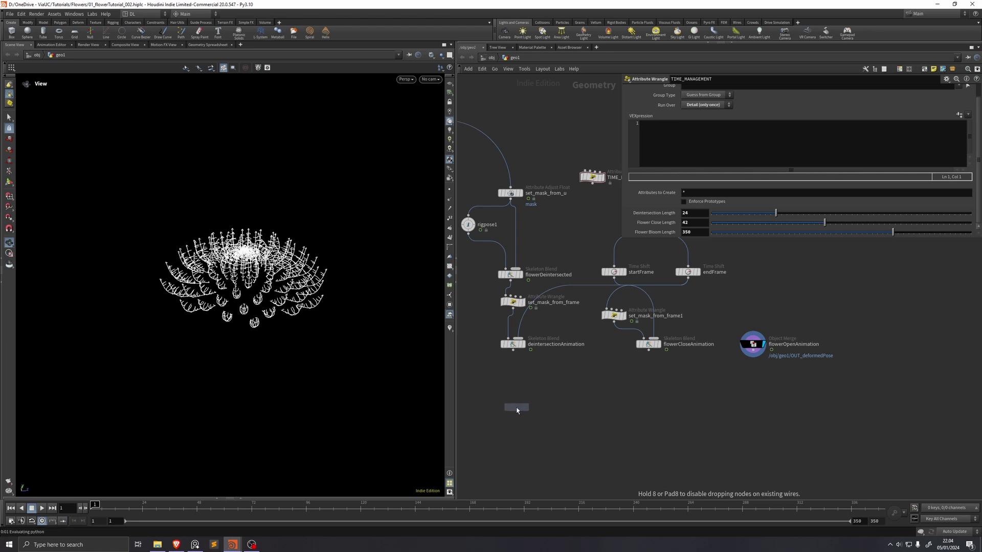
left_click(513, 391)
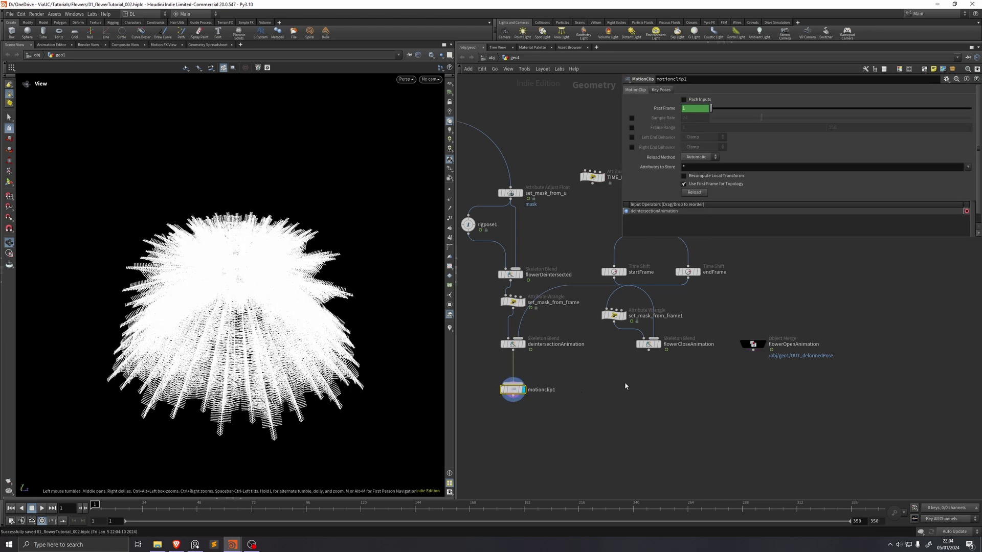
key("Tab")
left_click(653, 390)
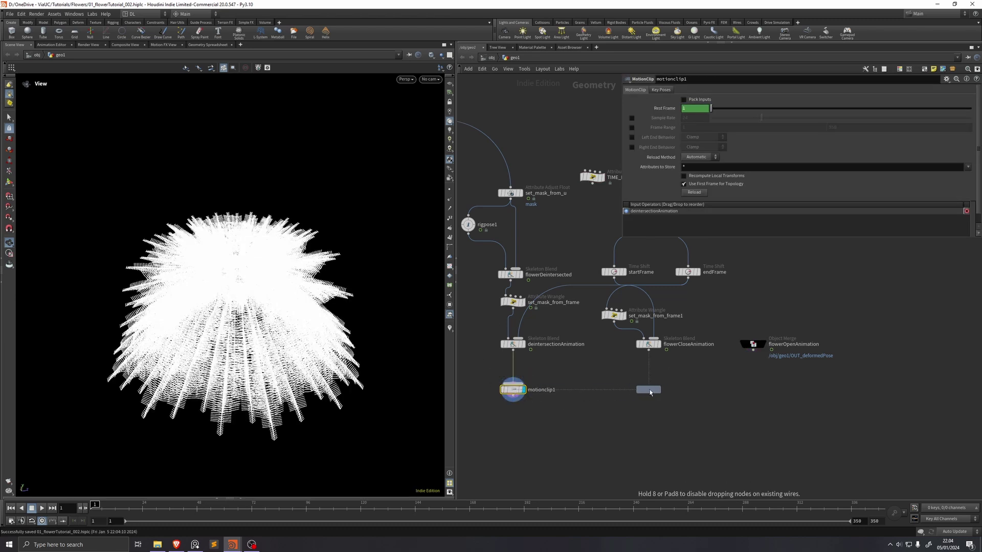
left_click(649, 351)
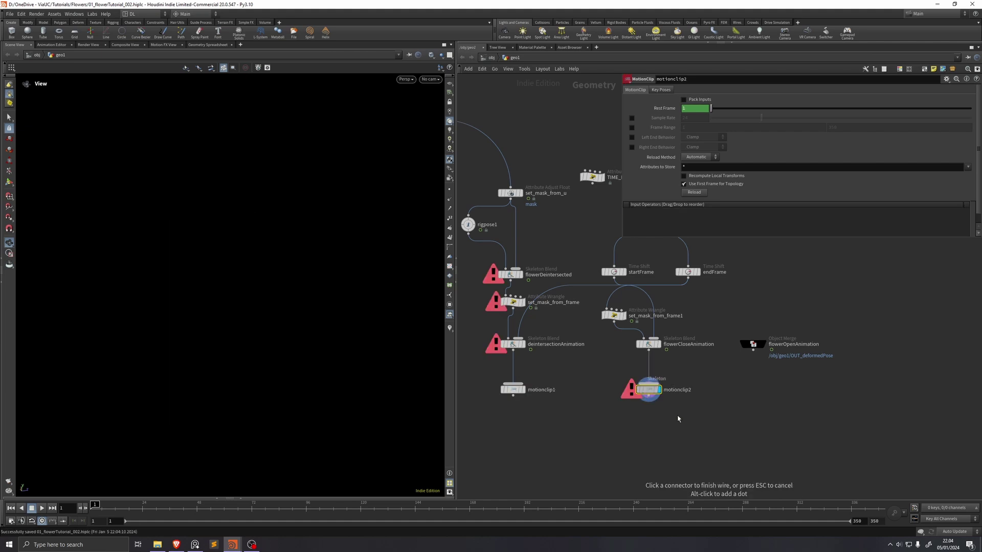
left_click(650, 389)
key("Tab")
Step: Add a MotionClip Sequence node with motionclip1 and motionclip2 as its first and second inputs
type("motionclip seq")
key("Return")
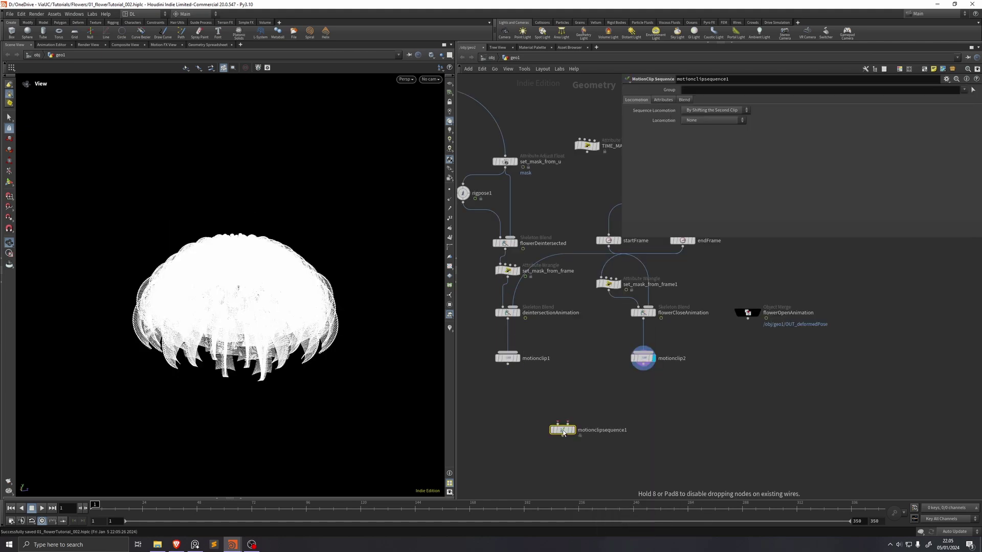
left_click(543, 414)
scroll(511, 385, "up", 2)
left_click_drag(498, 352, 547, 419)
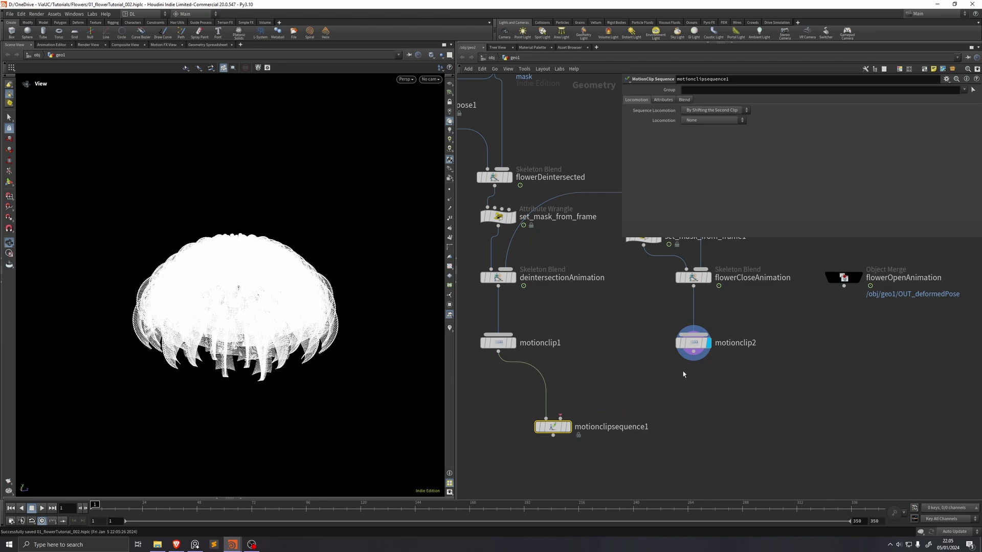
left_click_drag(693, 352, 560, 419)
mouse_move(568, 428)
Step: Add a MotionClip Evaluate node below the sequence and save the scene
key("Tab")
type("motionclip ev")
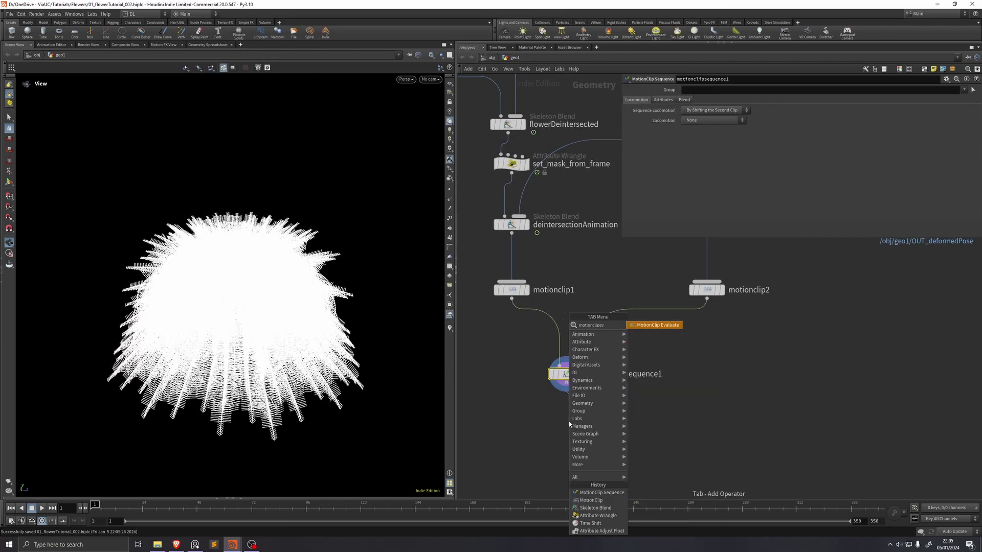
key("Return")
key("ctrl+s")
key("ctrl+s")
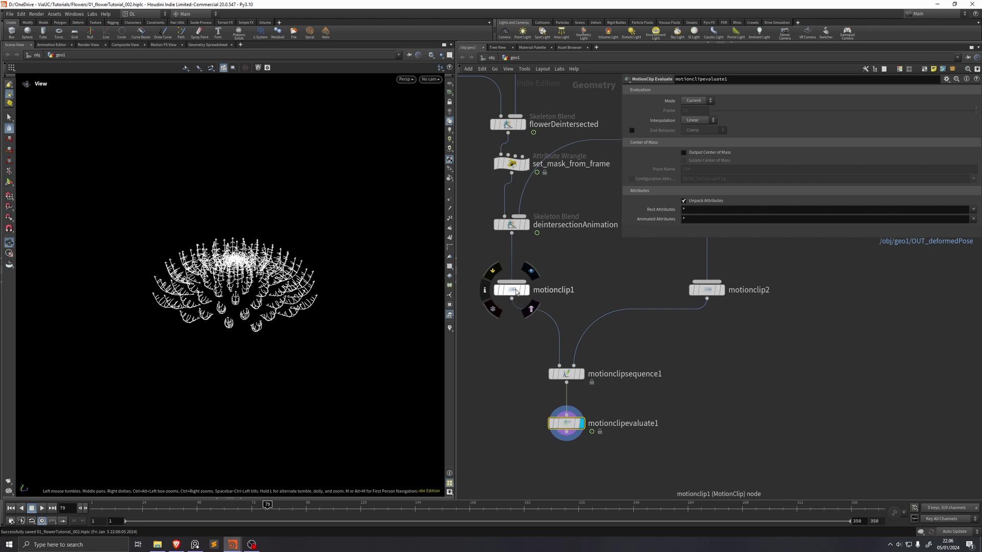
middle_click_drag(667, 242, 624, 248)
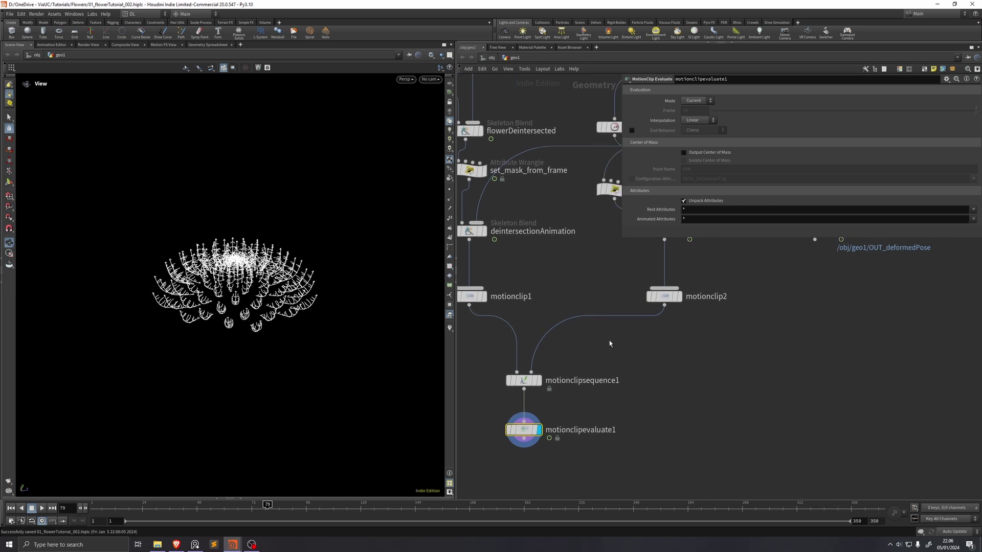
scroll(629, 336, "down", 3)
key("Up")
key("Up")
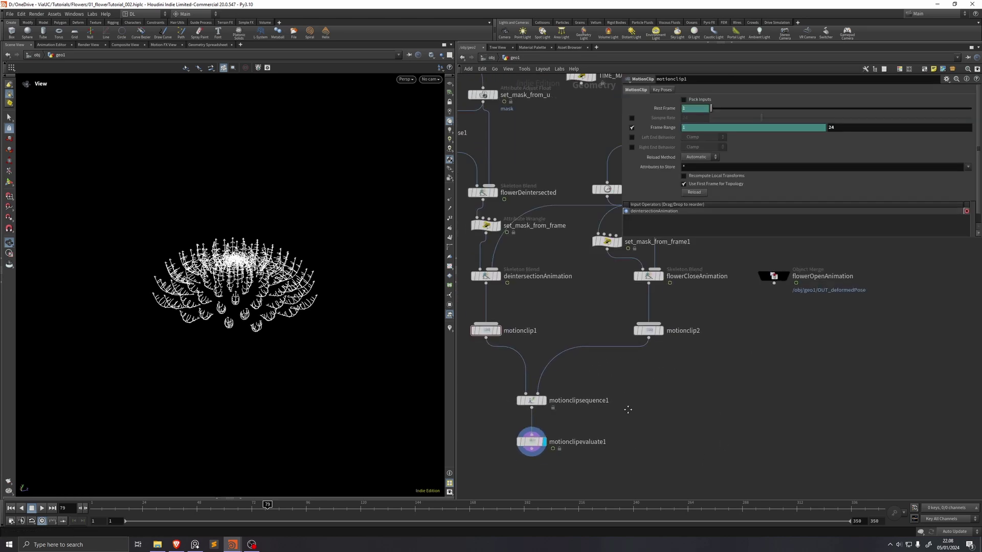
middle_click_drag(624, 414, 639, 406)
key("Tab")
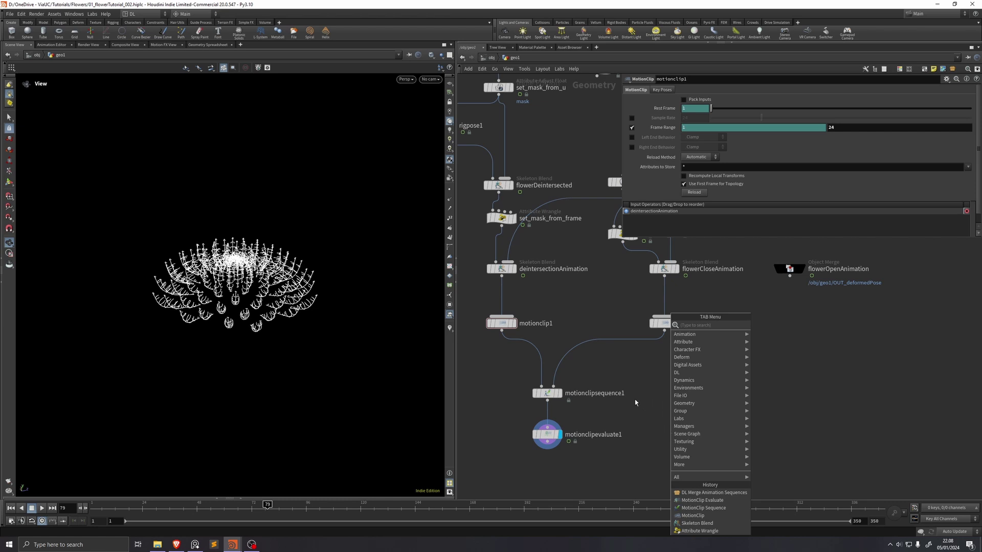
Step: Add a DL Merge Animation Sequences node fed by deintersectionAnimation and flowerCloseAnimation
type("dl")
key("Down")
key("Down")
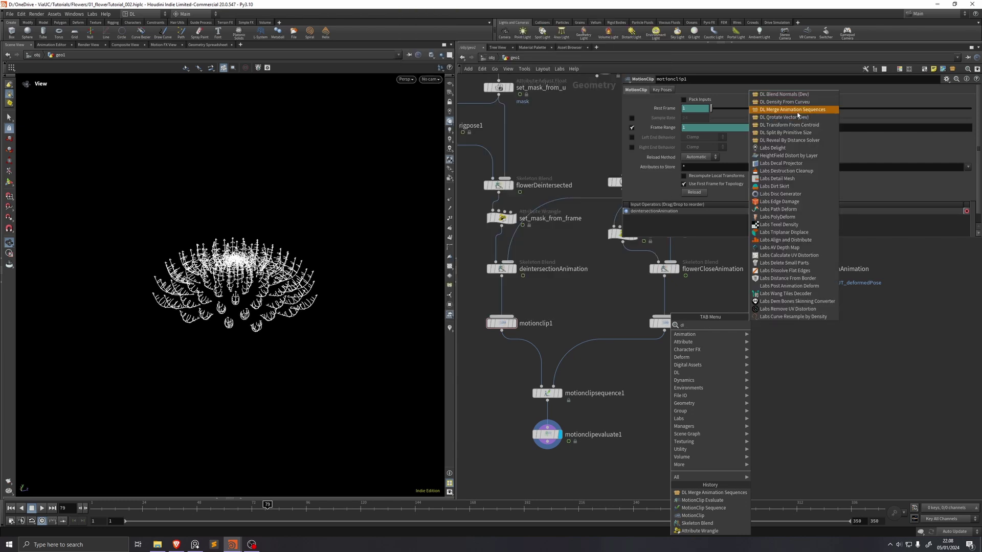
key("Return")
left_click(679, 399)
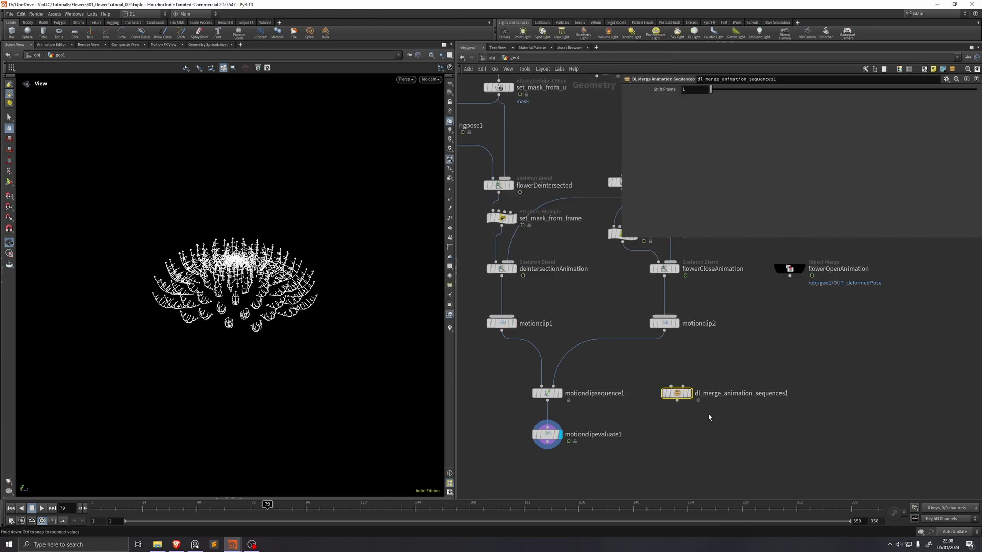
left_click(665, 331)
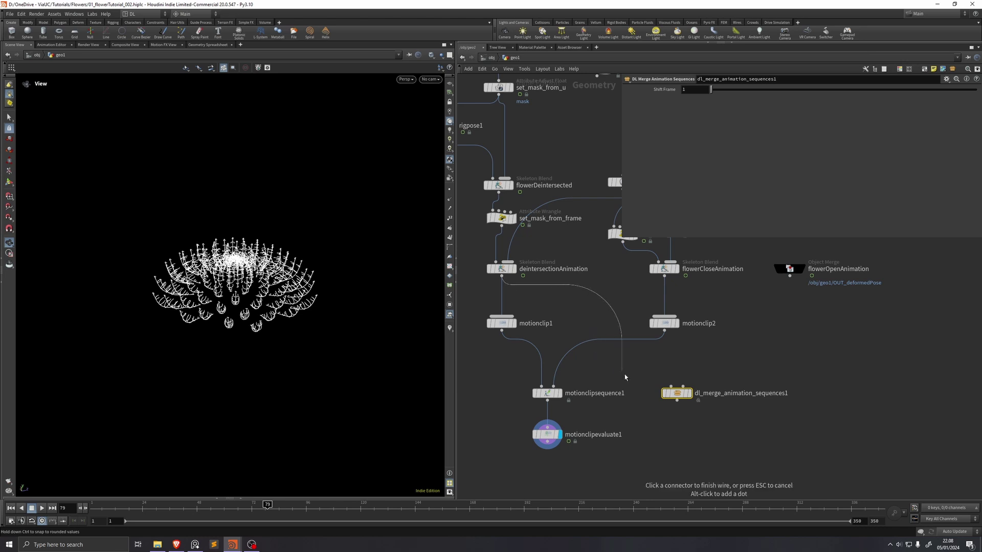
left_click(671, 388)
left_click(664, 277)
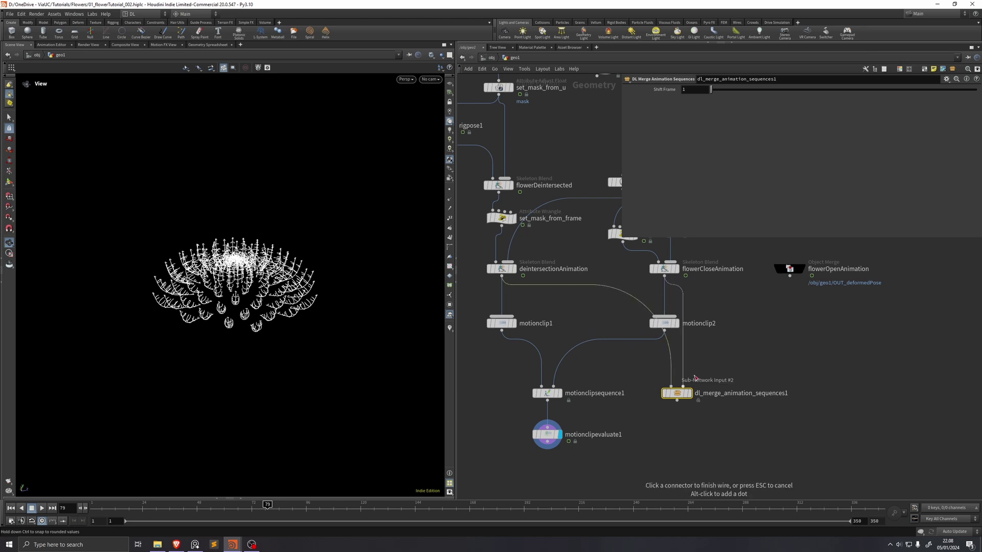
left_click(683, 388)
left_click_drag(677, 394, 658, 411)
middle_click_drag(708, 369, 684, 415)
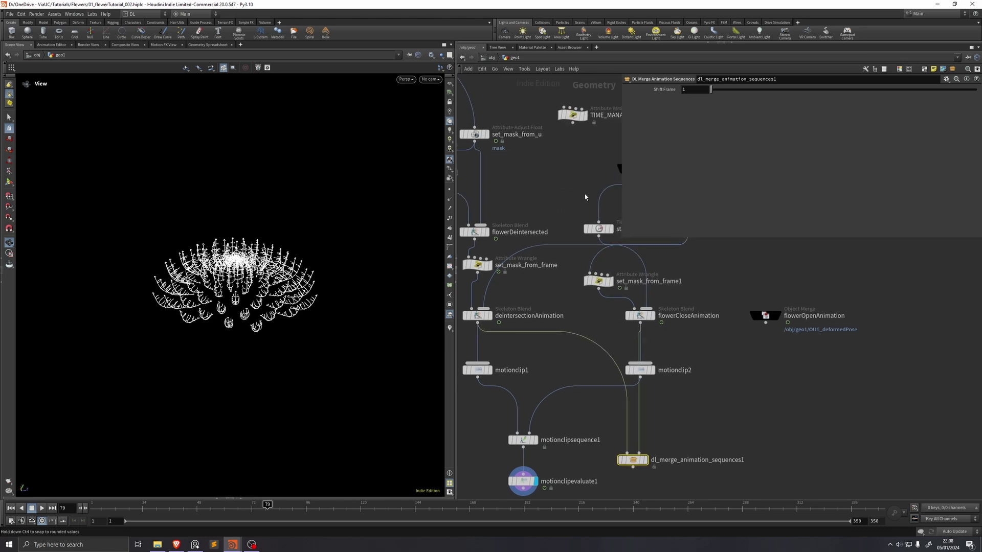
Step: Reference TIME_MANAGEMENT's deintersection length in Shift Frame and allow editing of the node's contents
right_click(665, 213)
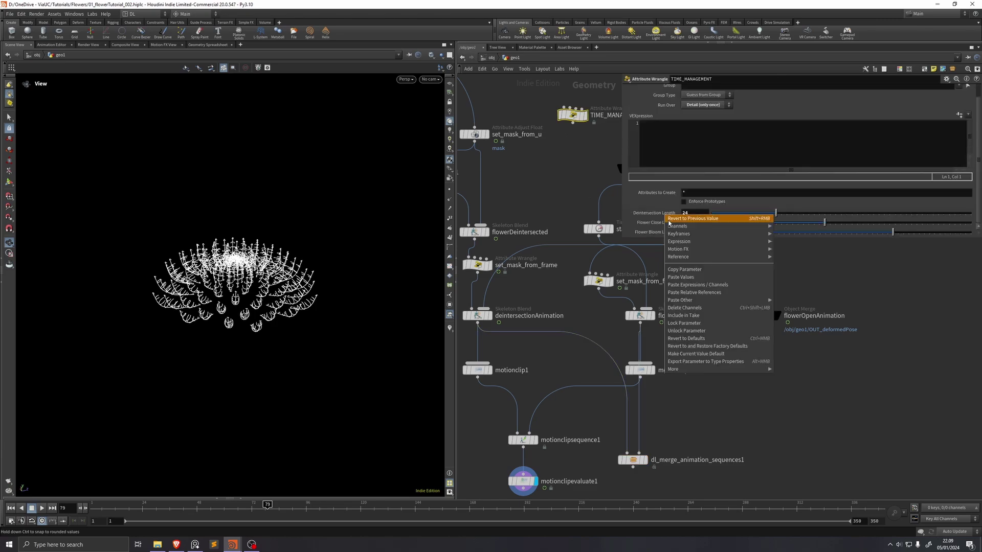
left_click(716, 272)
left_click(42, 508)
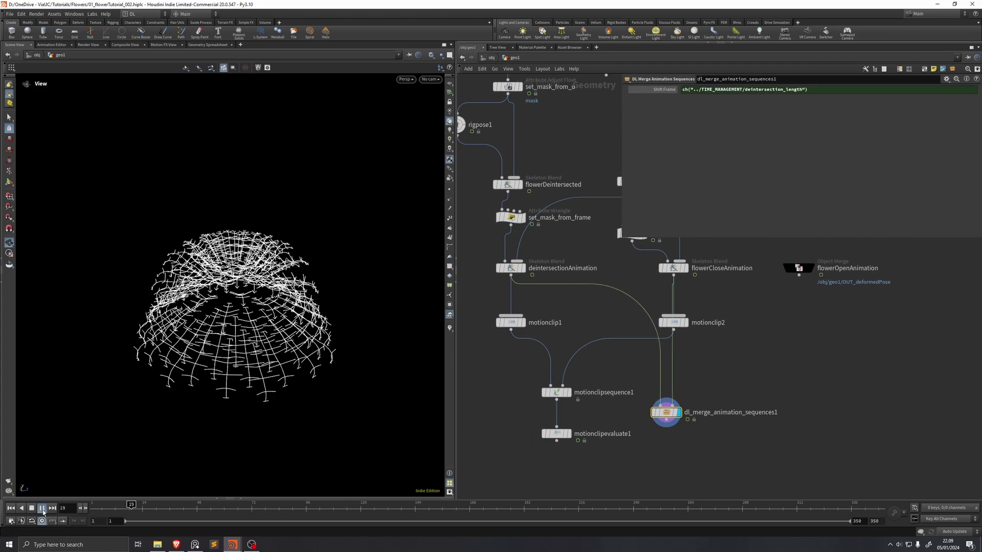
left_click(42, 507)
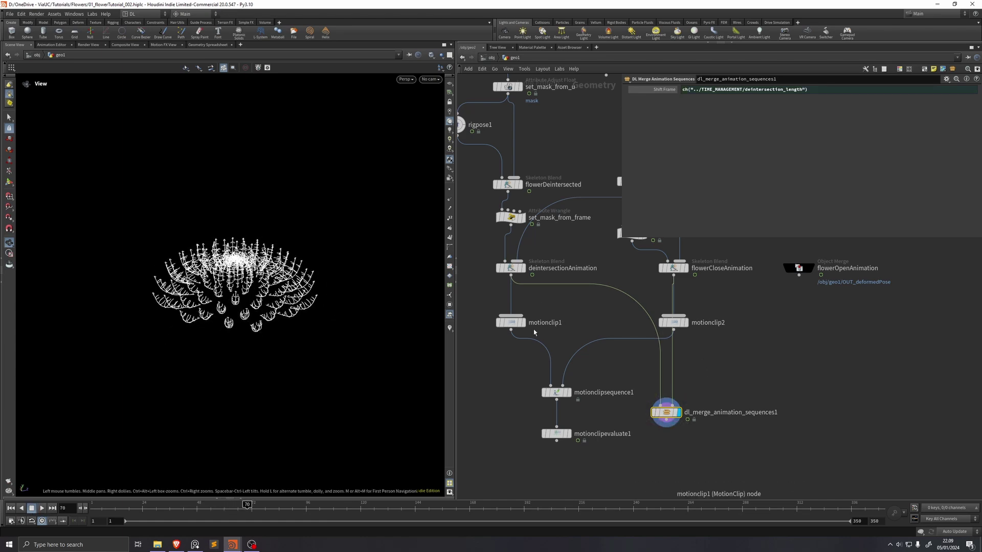
scroll(662, 409, "up", 2)
right_click(659, 407)
left_click(695, 503)
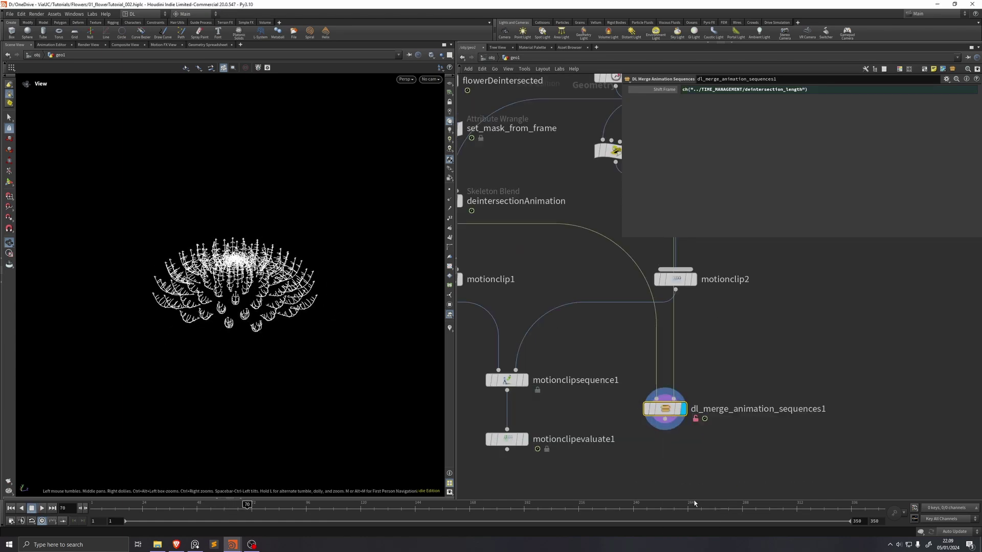
Step: Dive into dl_merge_animation_sequences1 and inspect switch1, switch2 and timeshift1's frame expressions
double_click(668, 414)
middle_click_drag(667, 416, 605, 477)
left_click(587, 330)
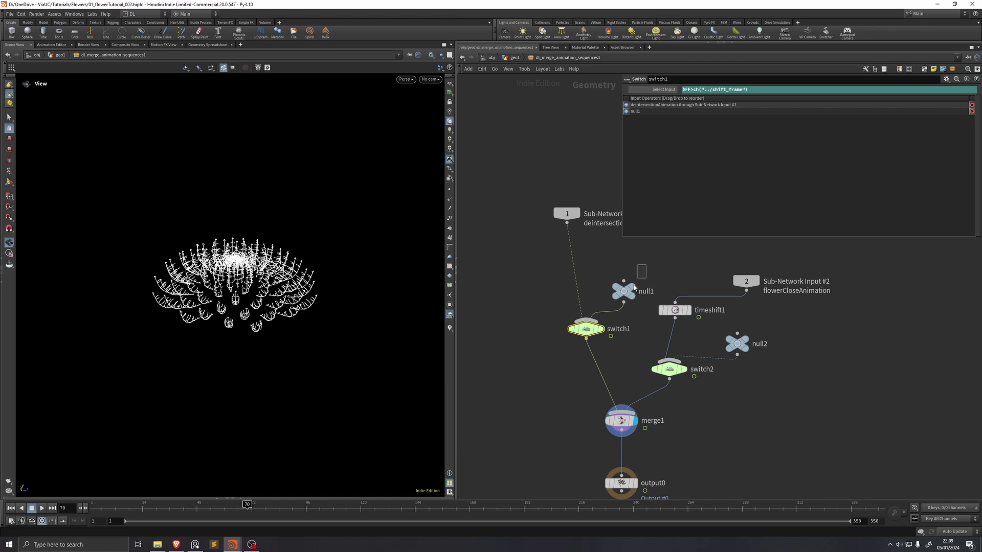
left_click(669, 369)
middle_click_drag(696, 349, 624, 326)
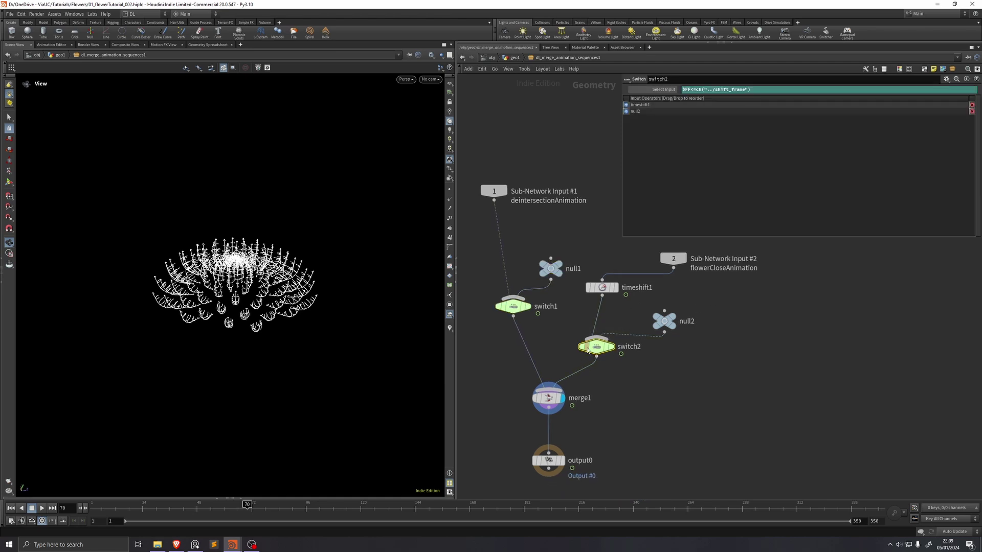
left_click(602, 287)
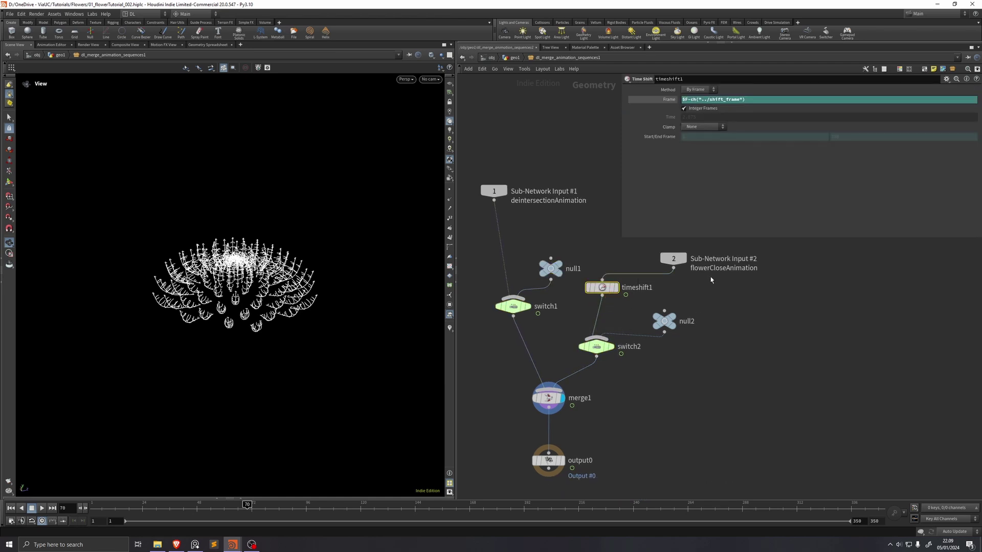
middle_click_drag(680, 305, 713, 264)
left_click(626, 305)
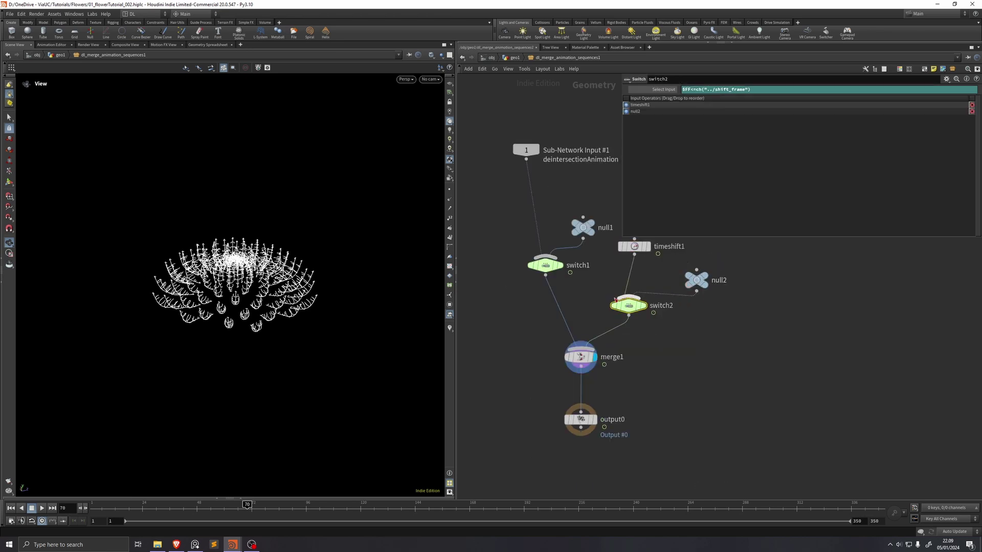
middle_click_drag(620, 390, 655, 391)
Step: Return to geo1, save, delete motionclip2 and the other MotionClip nodes, and duplicate the DL merge node below
key("u")
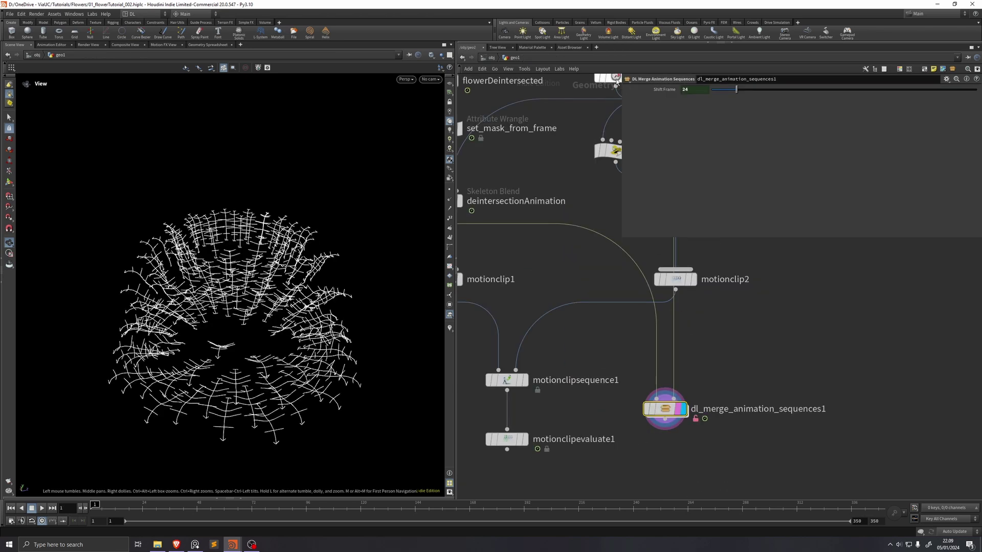
key("Up")
middle_click_drag(668, 411, 608, 376)
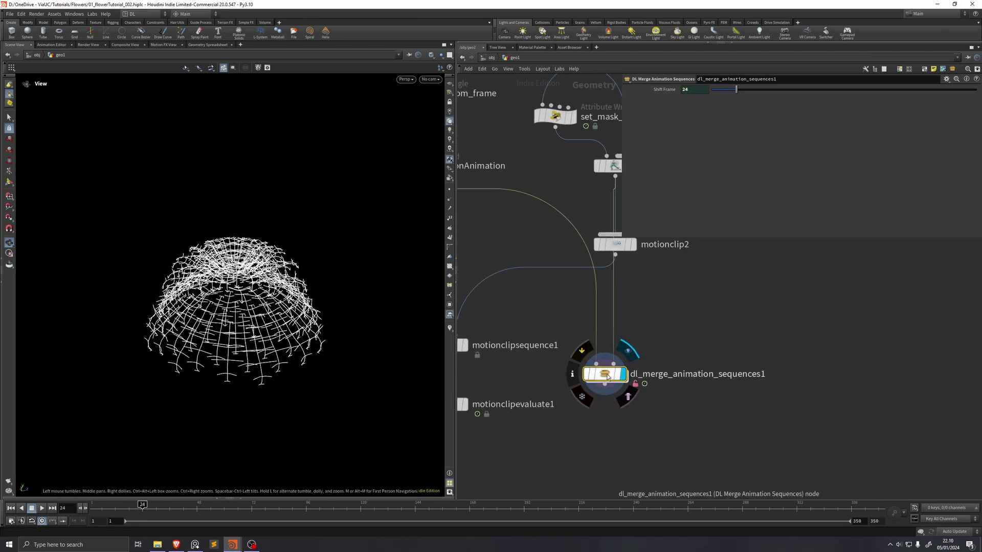
scroll(658, 378, "down", 5)
key("ctrl+s")
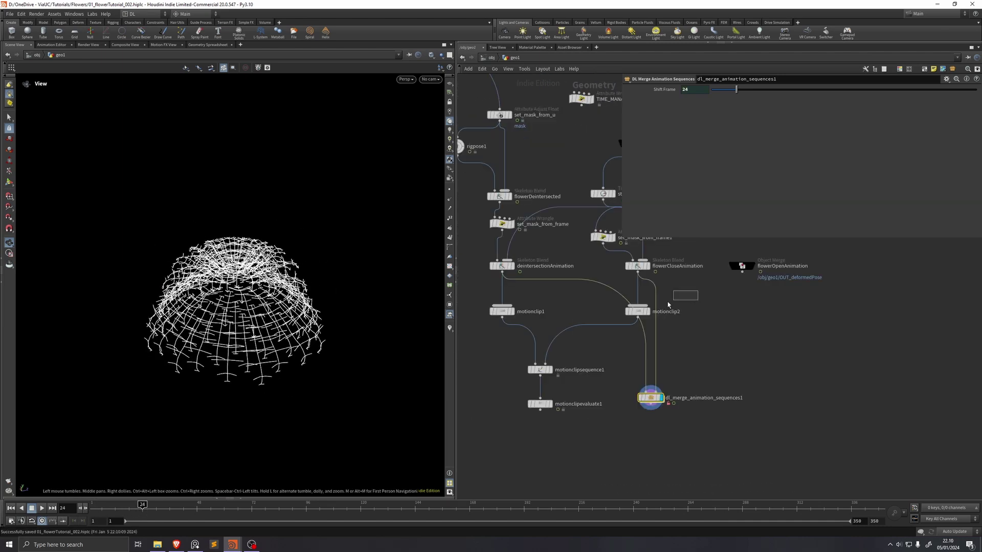
left_click(637, 312)
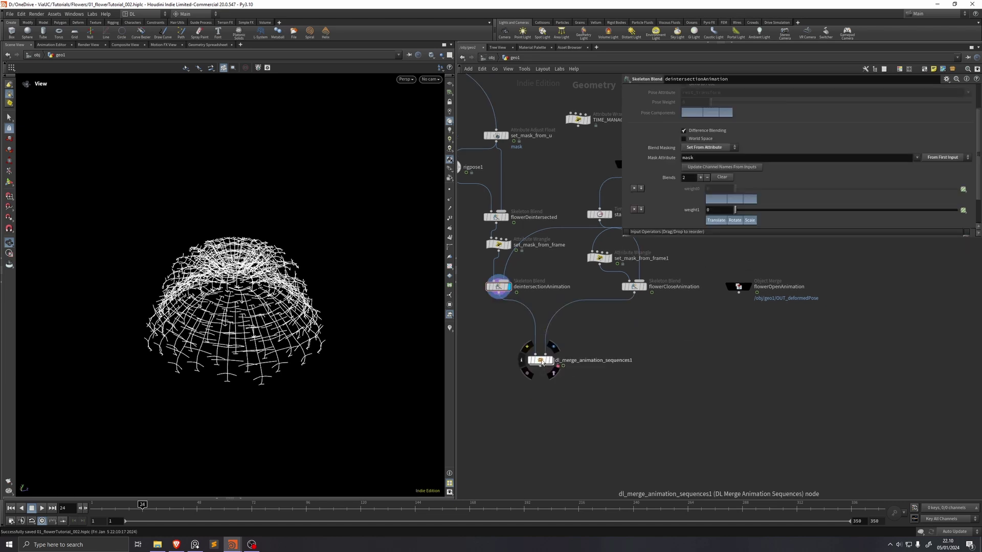
left_click_drag(541, 360, 618, 416, "alt")
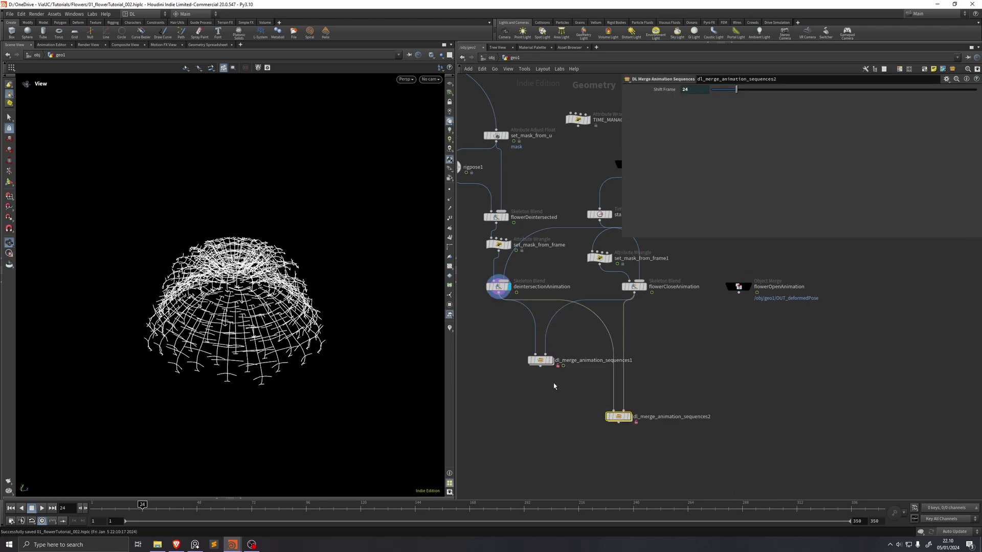
Step: Wire dl_merge_animation_sequences1 and flowerOpenAnimation into dl_merge_animation_sequences2 and display its result
left_click(540, 368)
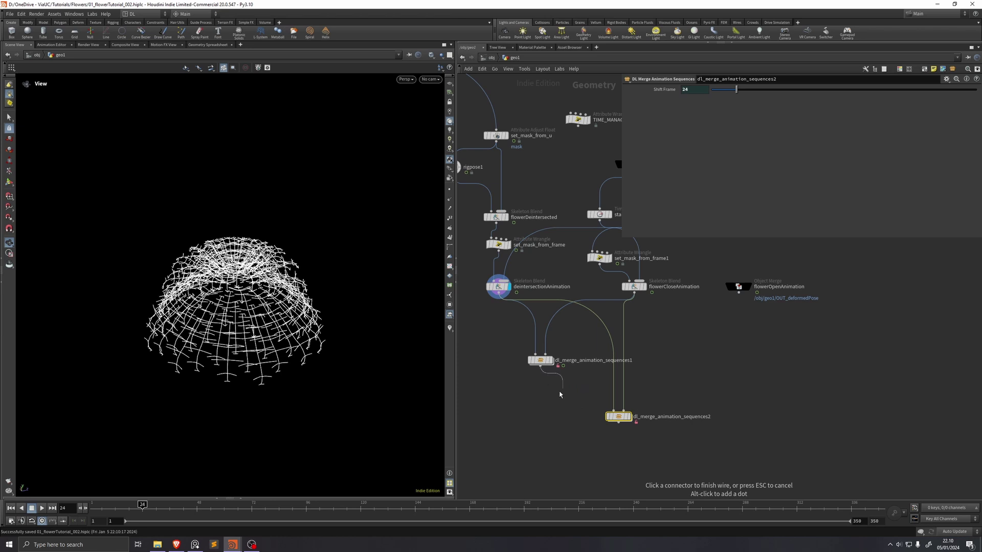
left_click(613, 404)
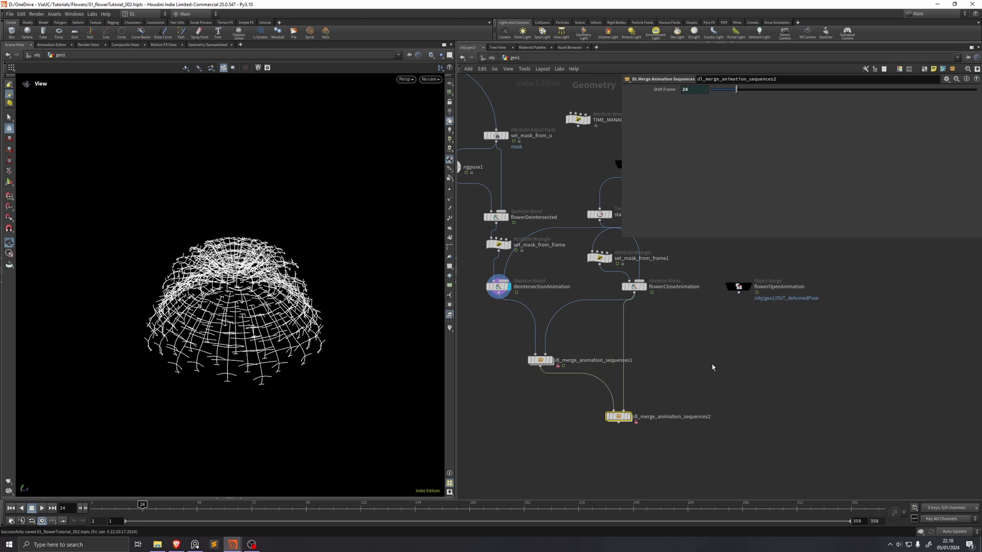
left_click(738, 292)
left_click(623, 410)
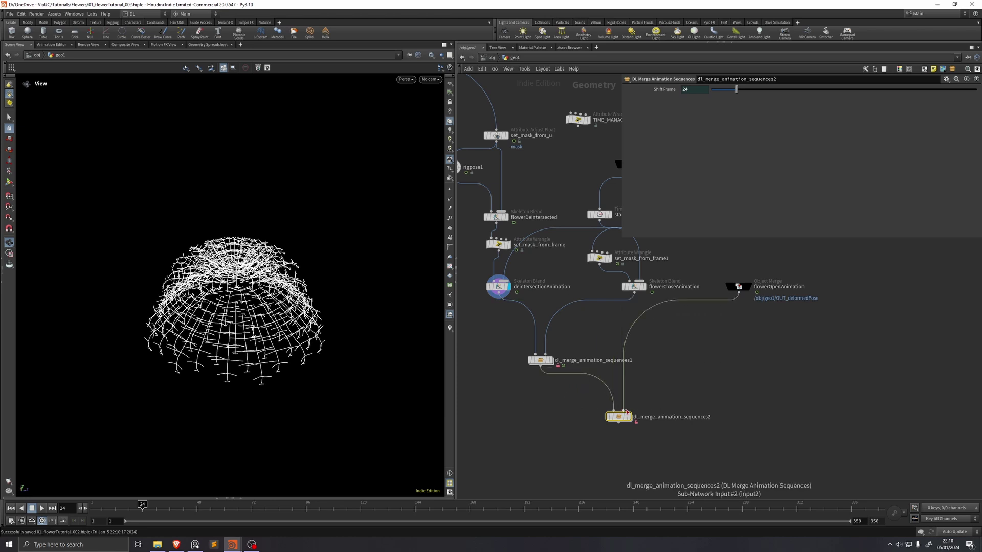
left_click(628, 417)
middle_click_drag(577, 126, 567, 175)
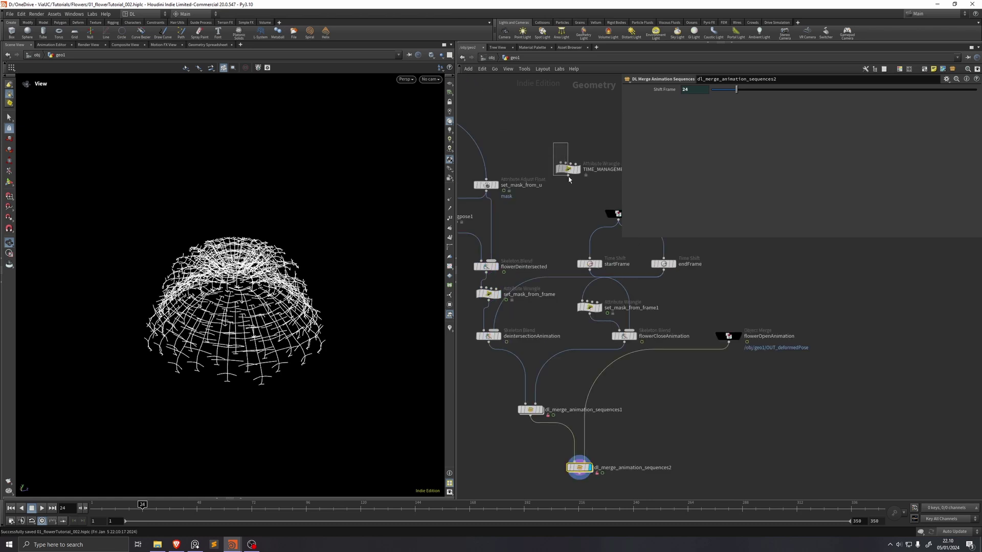
left_click(568, 170)
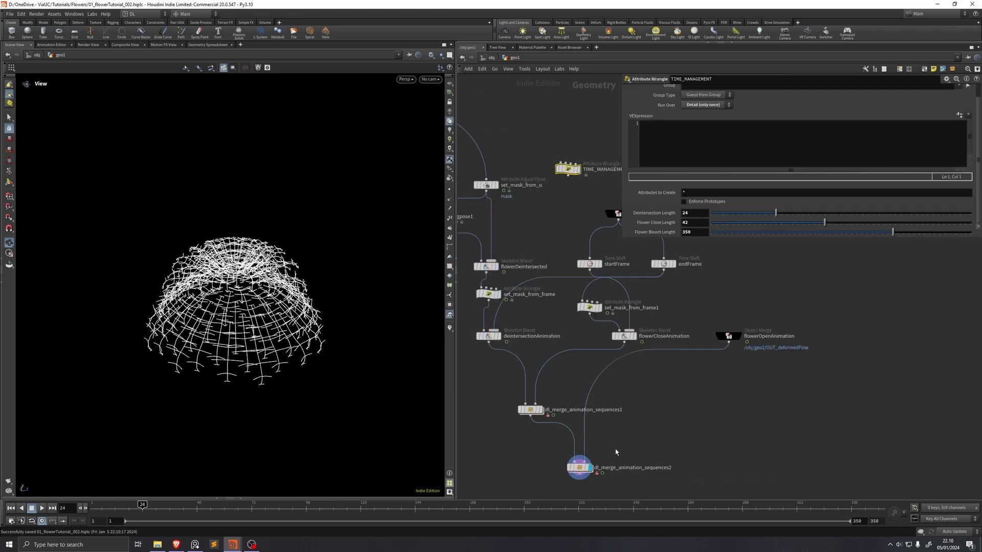
Step: Append + flower_close_length relative reference to the second merge's Shift Frame, giving 66
left_click(581, 468)
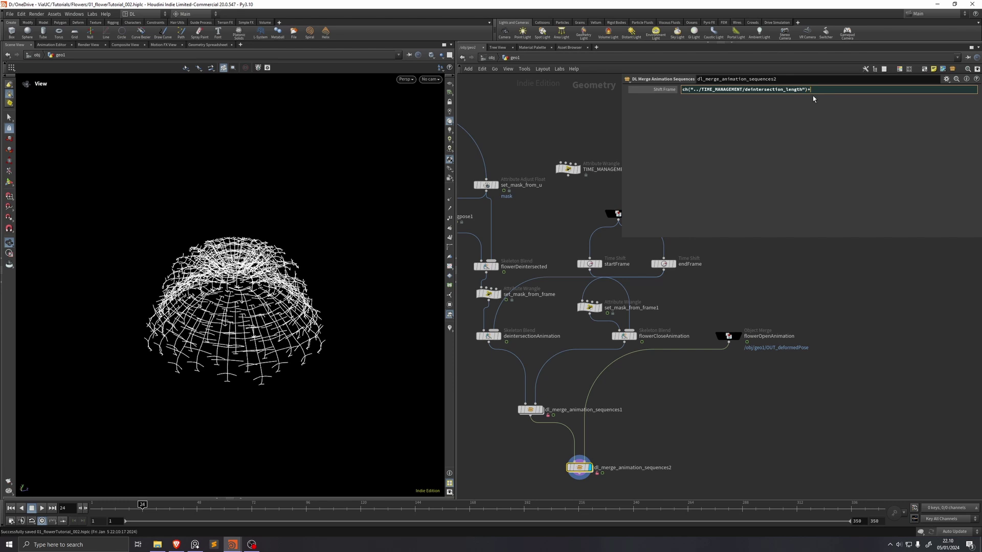
type("+")
right_click(815, 91)
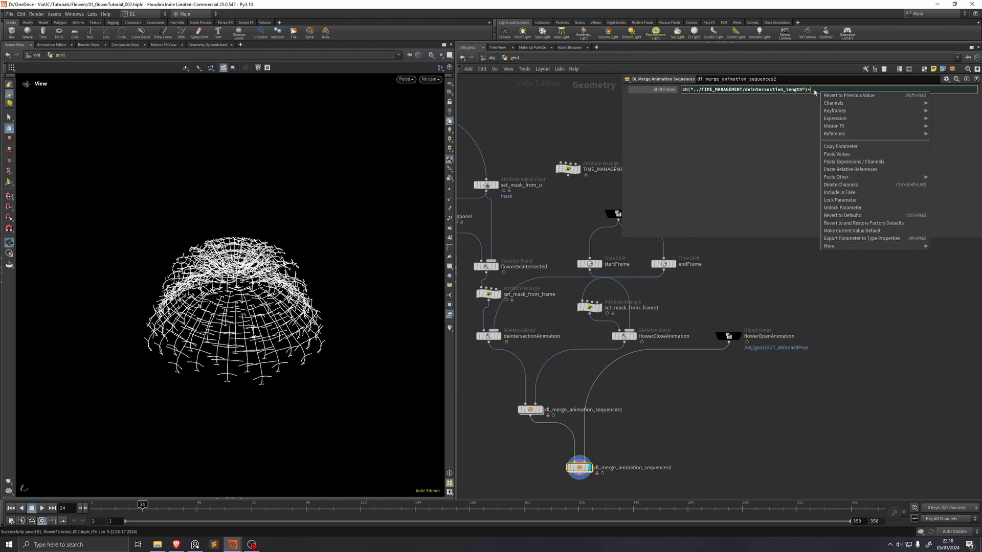
right_click(815, 91)
left_click(850, 169)
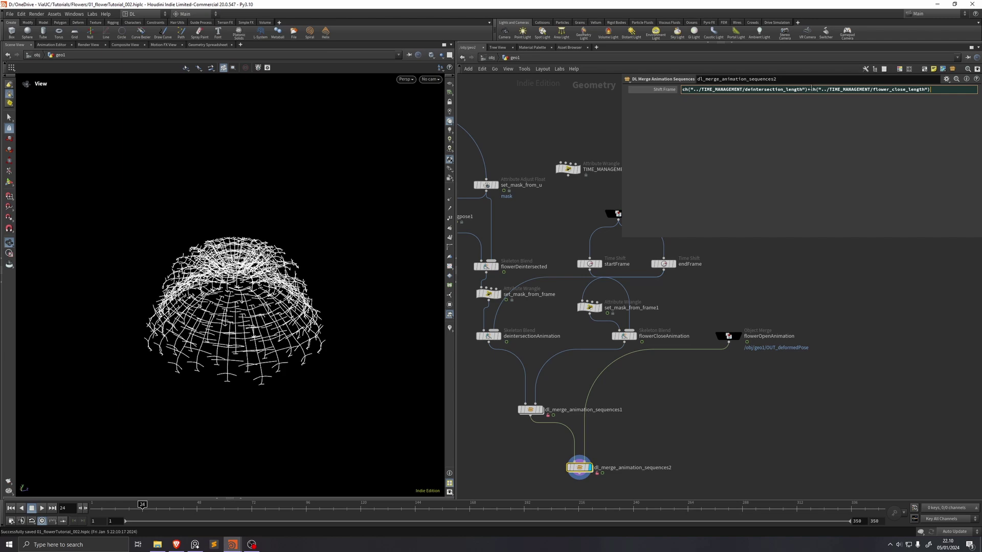
key("Return")
Step: Play back the petal animation to check timing and copy the OUT_petalAnimationSequence path
mouse_move(163, 509)
left_mouse_down()
mouse_move(281, 510)
mouse_move(153, 510)
left_mouse_up()
key("Up")
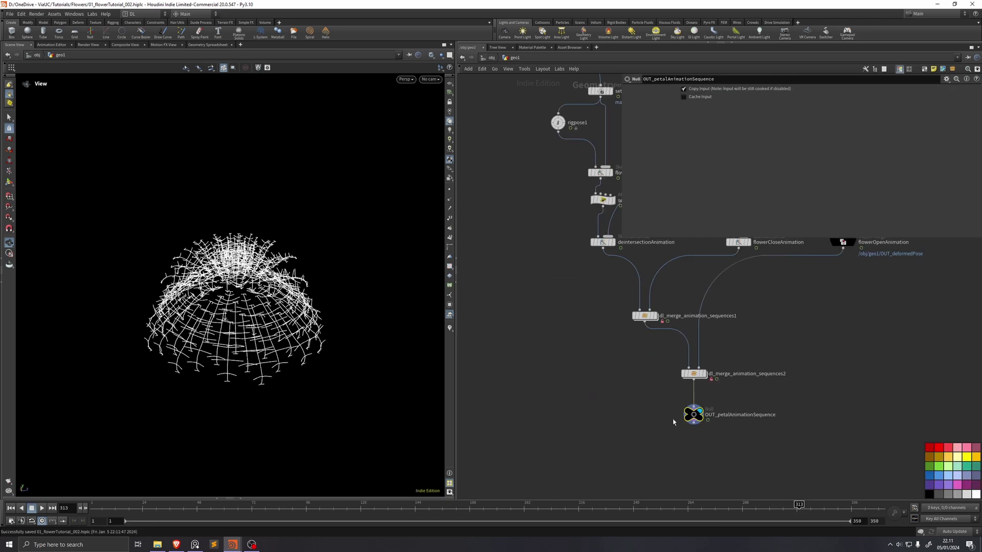
key("ctrl+c")
Step: Paste that path into get_deformedPetalSkeleton4's Object 1 and display compile_end1 in the viewport
middle_click_drag(628, 378, 750, 329)
scroll(749, 329, "down", 1)
left_click(722, 284)
key("ctrl+v")
middle_click_drag(868, 285, 840, 156)
left_click(663, 357)
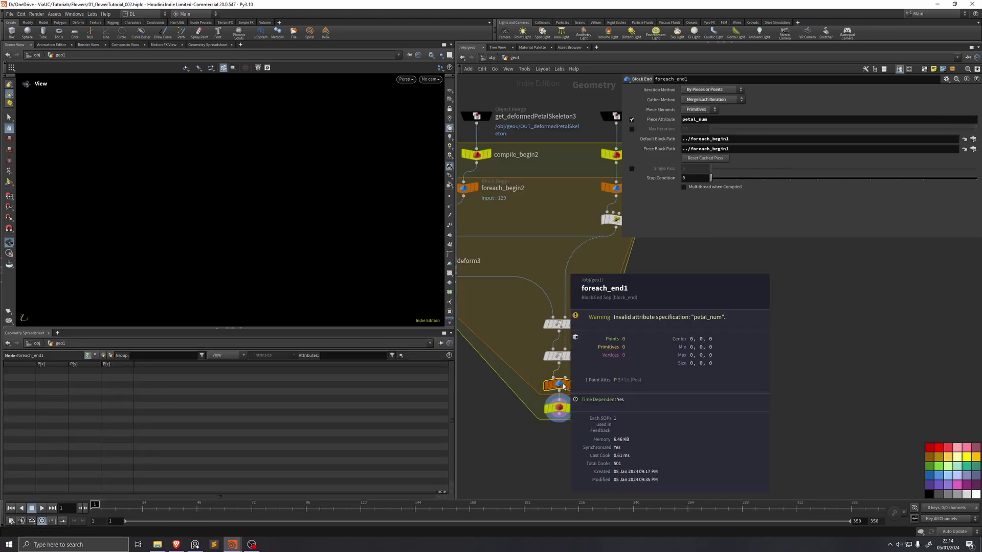
Step: Duplicate the attribute promote node near the rigpose nodes
scroll(653, 395, "down", 3)
middle_click_drag(654, 395, 596, 336)
left_click_drag(507, 358, 724, 337, "alt")
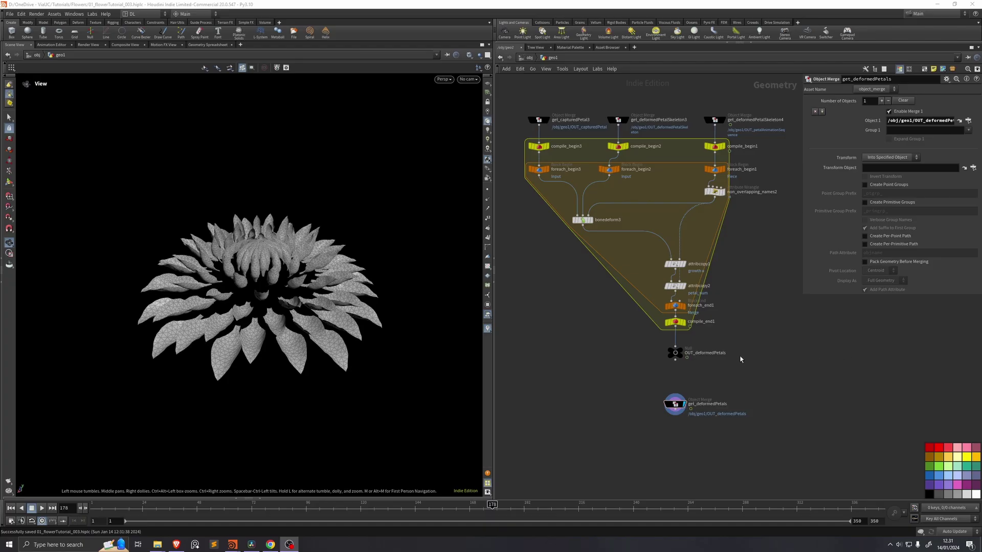
Step: Make room below get_deformedPetals and start a new wire from its output
scroll(655, 358, "up", 1)
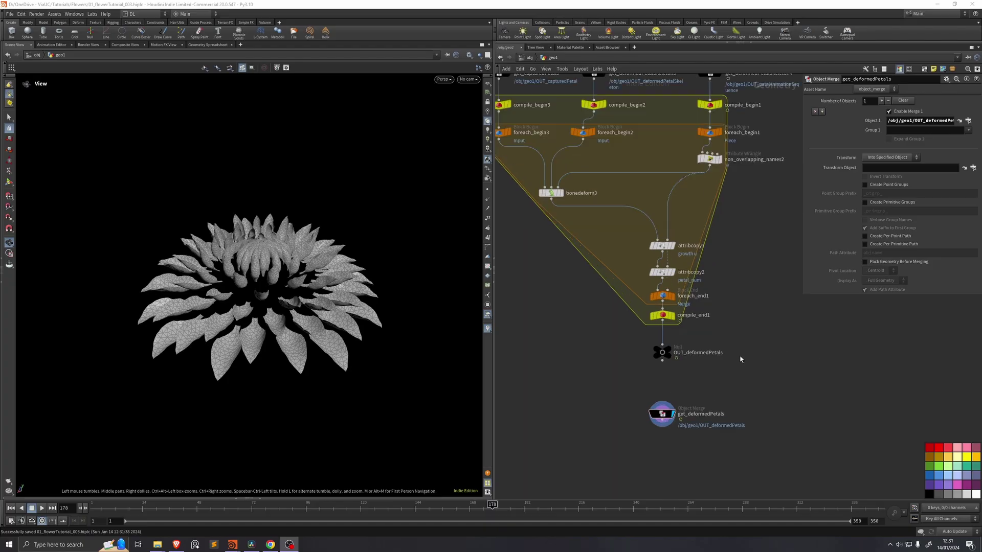
scroll(643, 349, "up", 1)
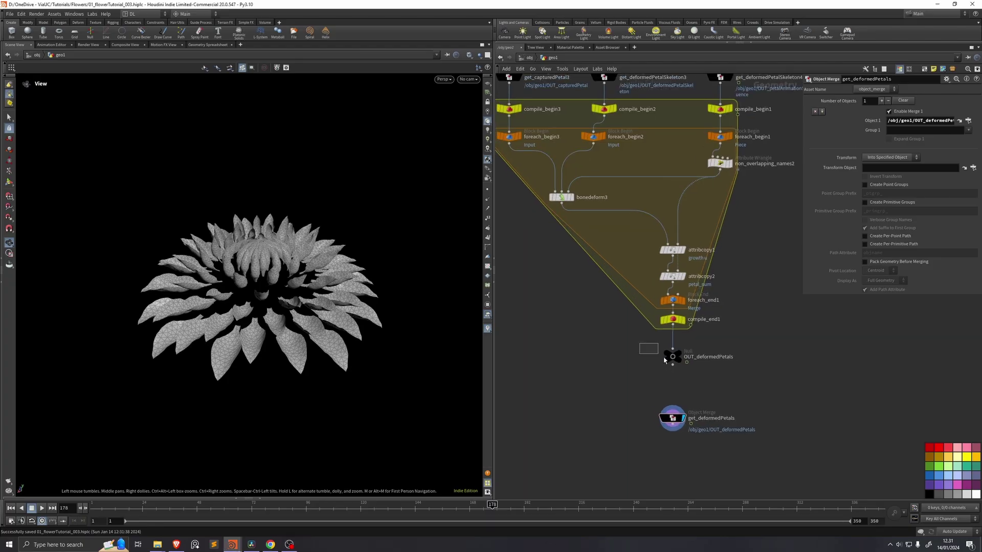
middle_click_drag(684, 360, 677, 317)
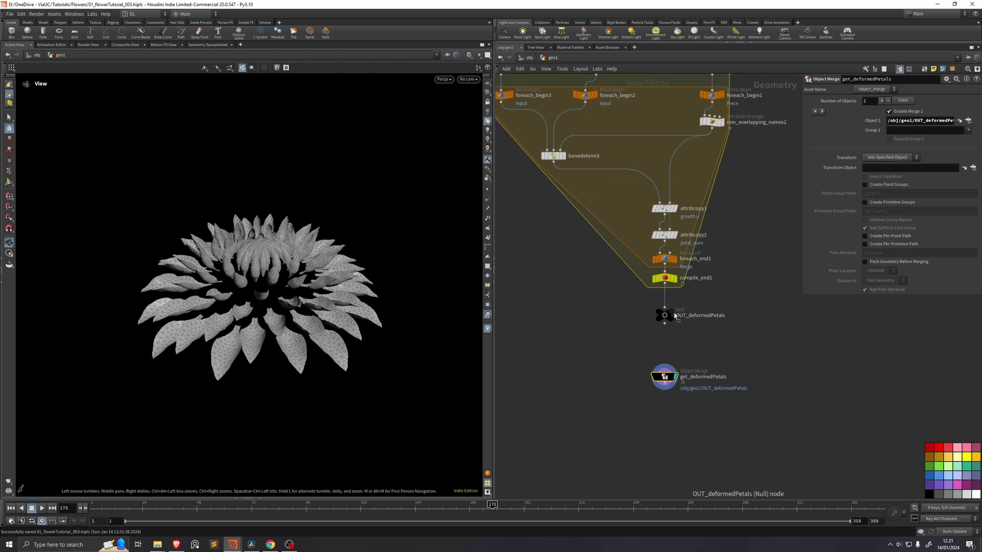
middle_click_drag(660, 378, 650, 271)
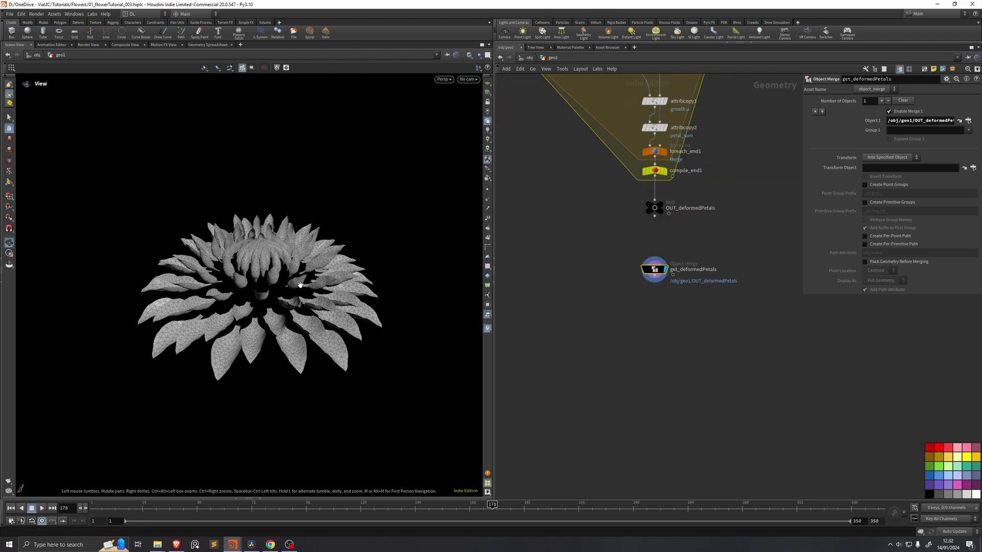
left_click(656, 285)
Step: Add an Attribute Wrangle below get_deformedPetals, restricted to the bottom group
key("Tab")
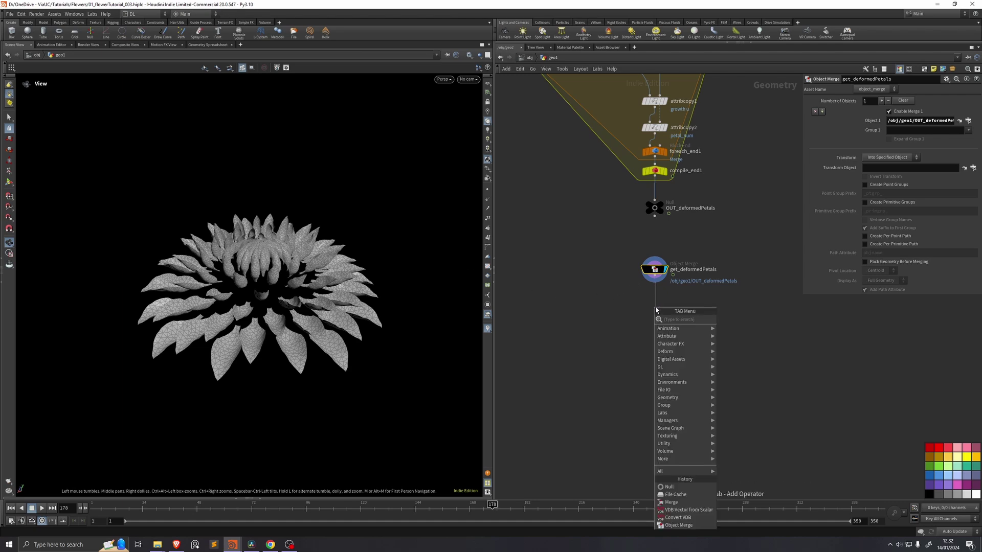
type("attribwrangle")
key("Return")
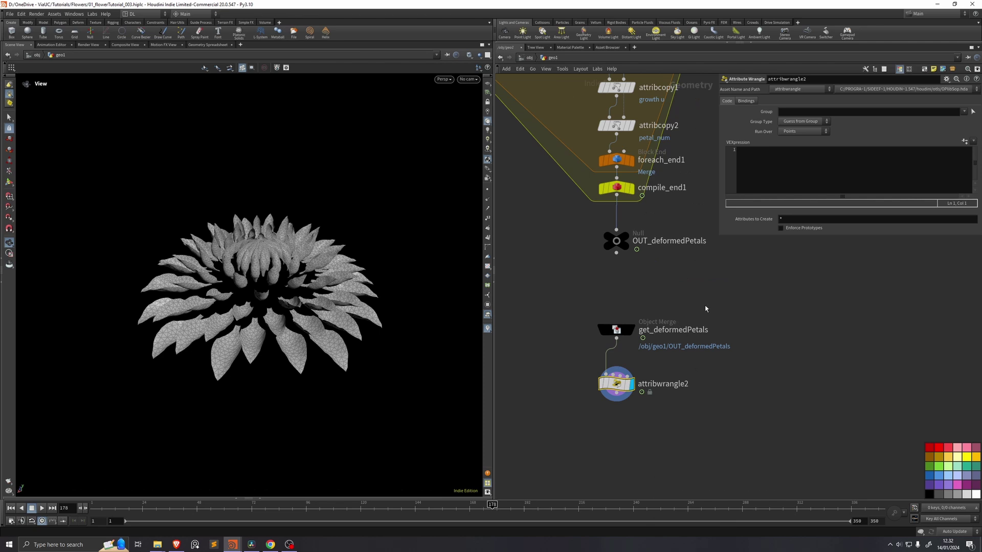
left_click(964, 112)
left_click(955, 120)
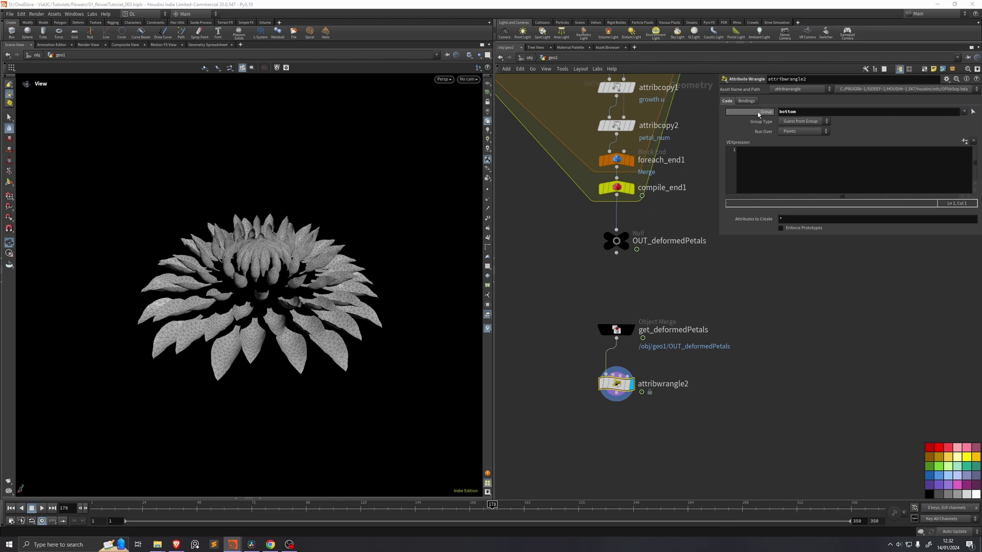
Step: Write i@disableexternal = 1; and i@disableself = 1; in the wrangle's VEXpression
left_click(776, 155)
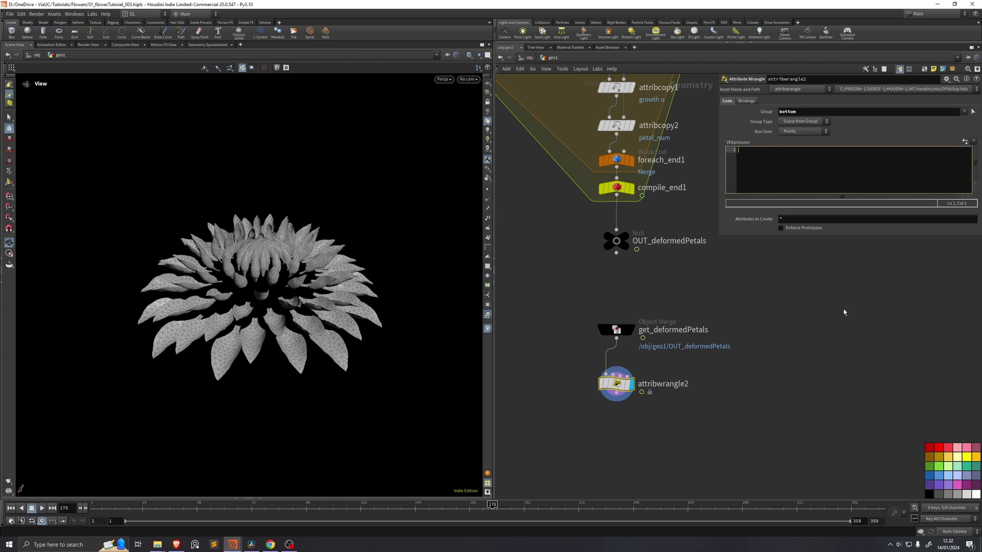
type("i@dis")
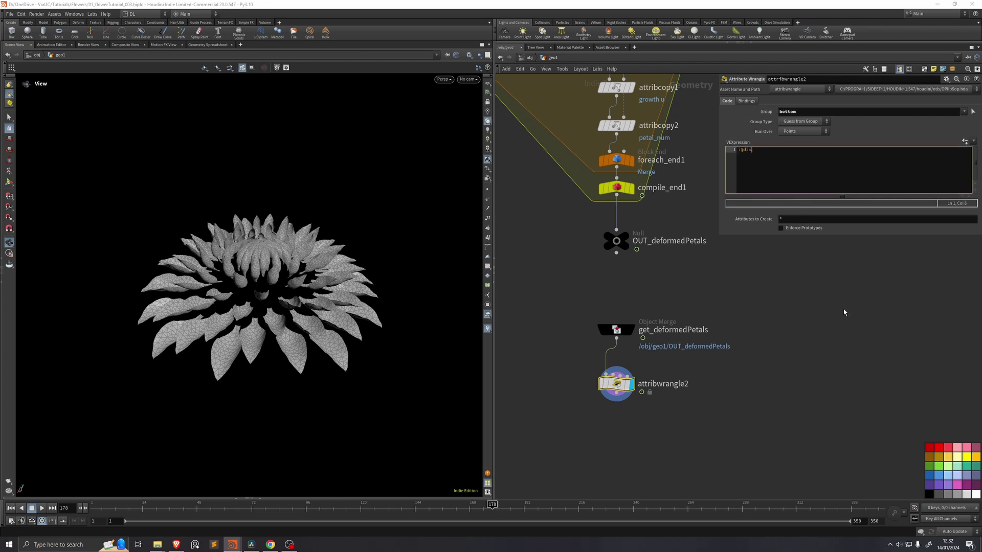
type("ableexternal = 1;")
key("Return")
type("i@disableself = 1;")
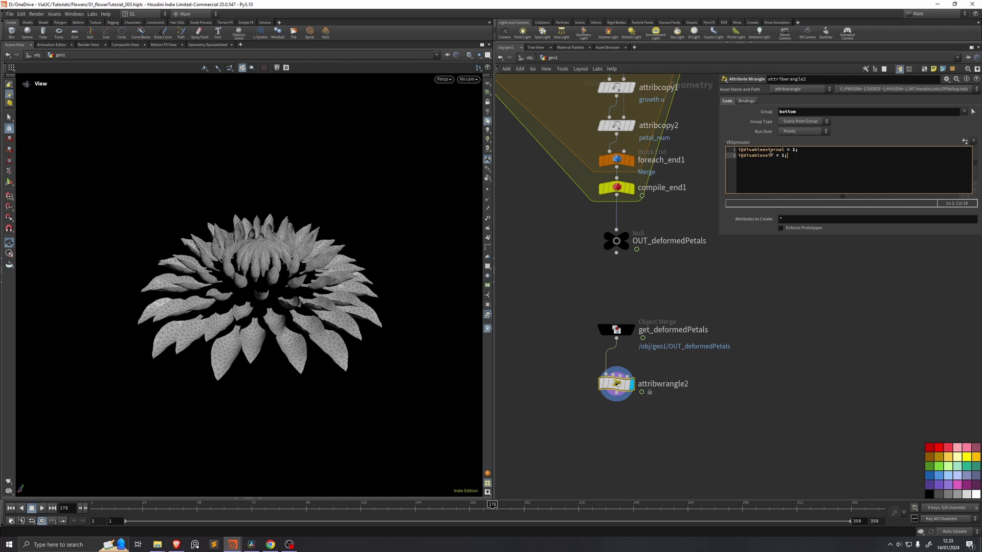
left_click_drag(800, 150, 732, 159)
key("Tab")
Step: Add Vellum Configure Cloth pinning bottom points with Match Animation, stretch damping 0.01, bend damping 0.05
type("vellumconf")
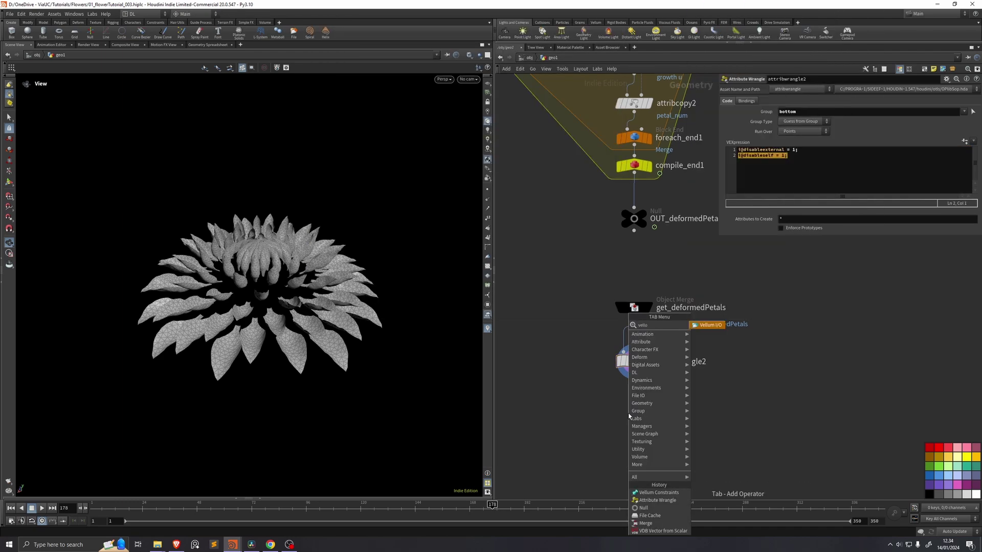
left_click(723, 332)
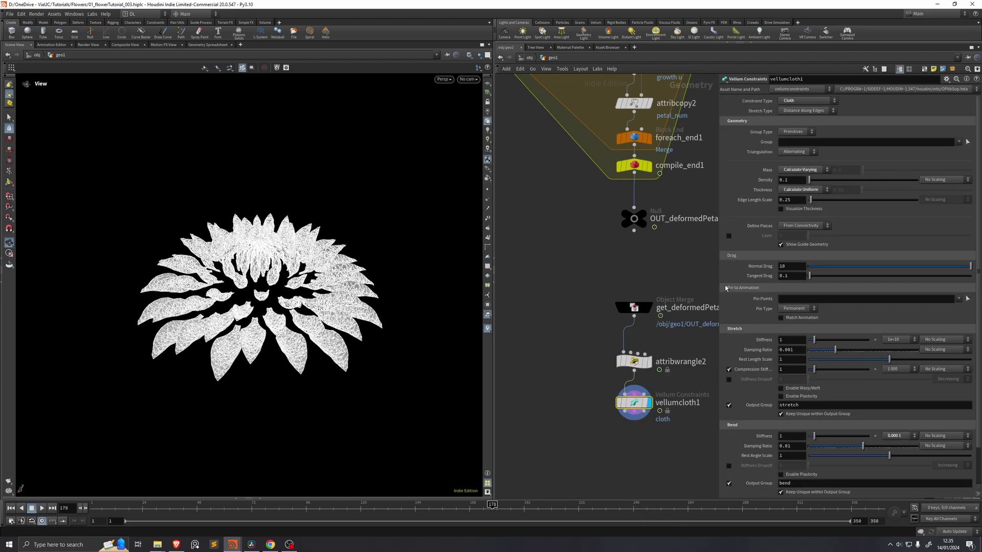
left_click(802, 301)
type("bottom")
key("Return")
left_click(780, 318)
left_click(792, 350)
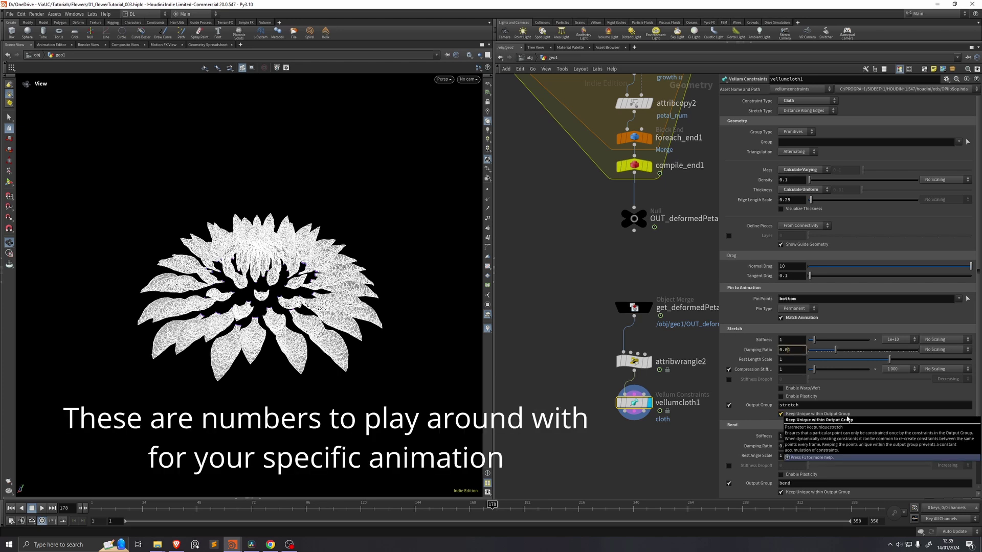
left_click(793, 446)
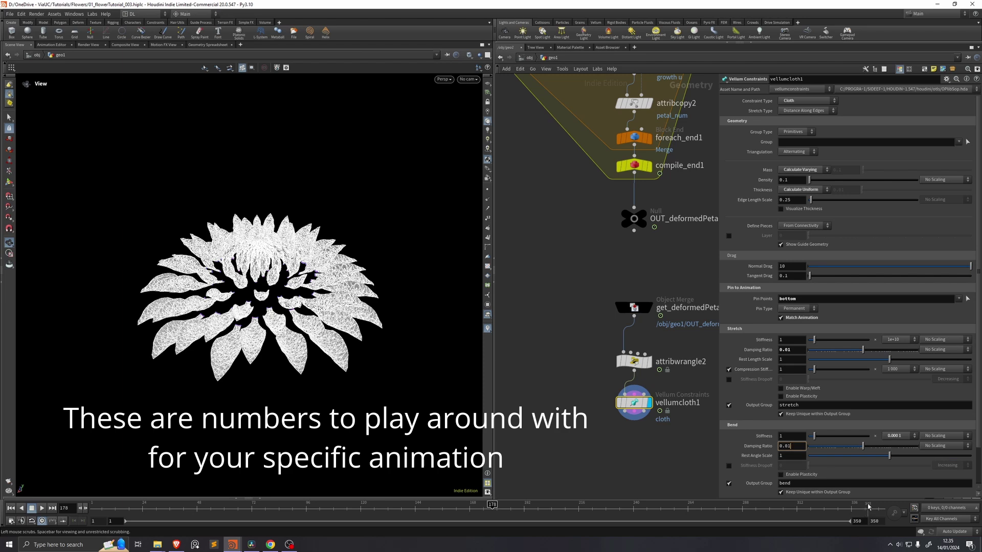
key("Return")
Step: Add Vellum Constraints below vellumcloth1 as soft Pin to Target with Match Animation
middle_click_drag(630, 368, 580, 320)
key("Tab")
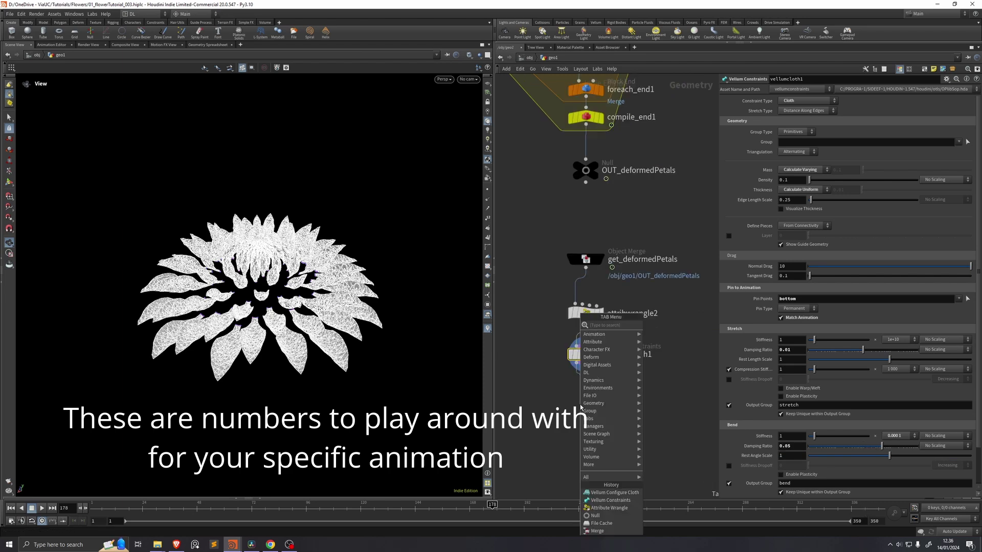
type("vellumcon")
key("Return")
left_click(809, 101)
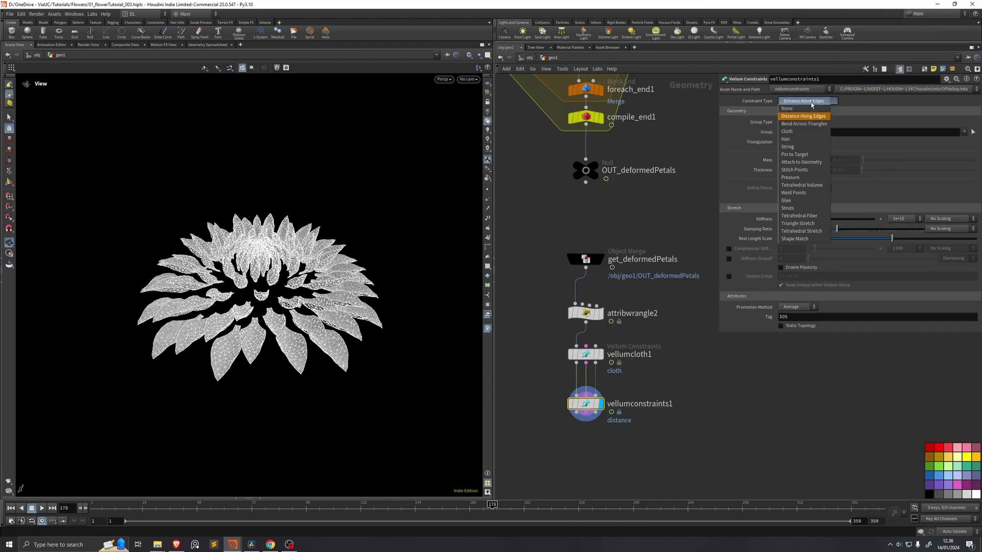
left_click(794, 155)
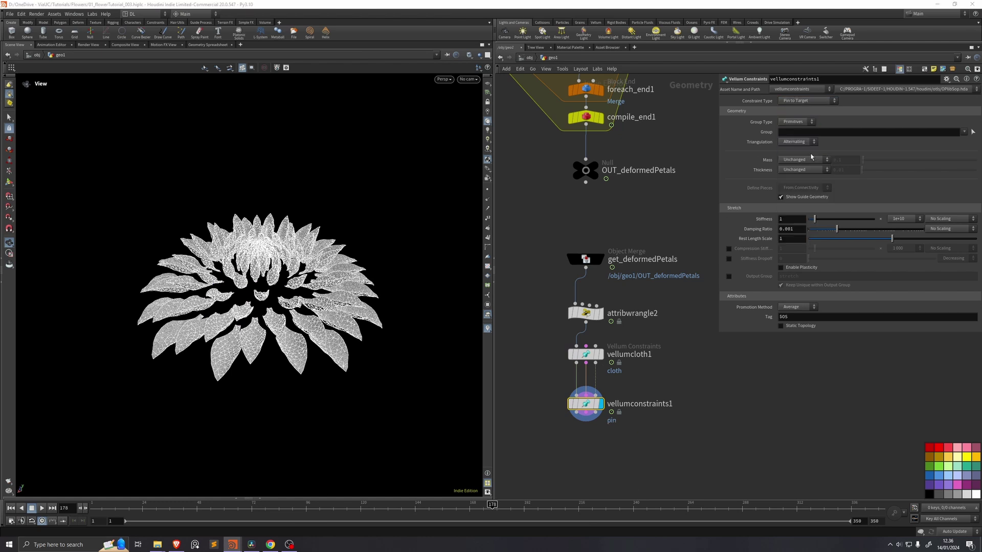
left_click(796, 208)
left_click(798, 232)
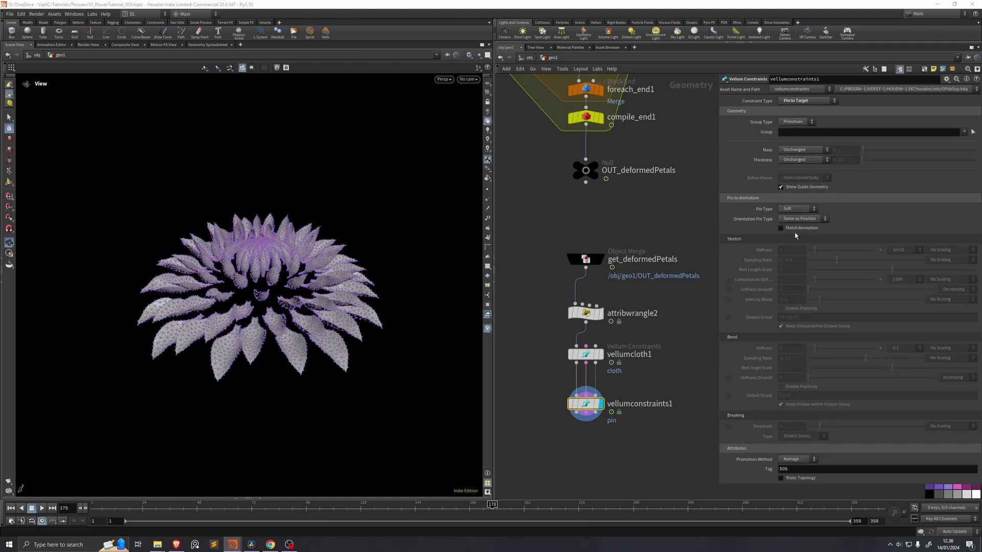
left_click(781, 229)
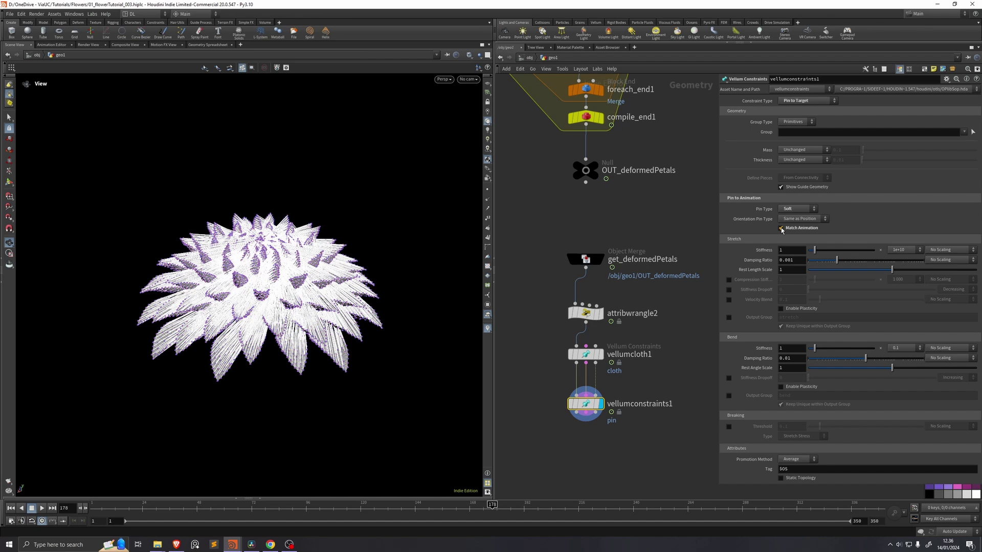
Step: Lower the stretch stiffness multiplier to 0.1 and the bend stiffness multiplier to 0.001
left_click(906, 249)
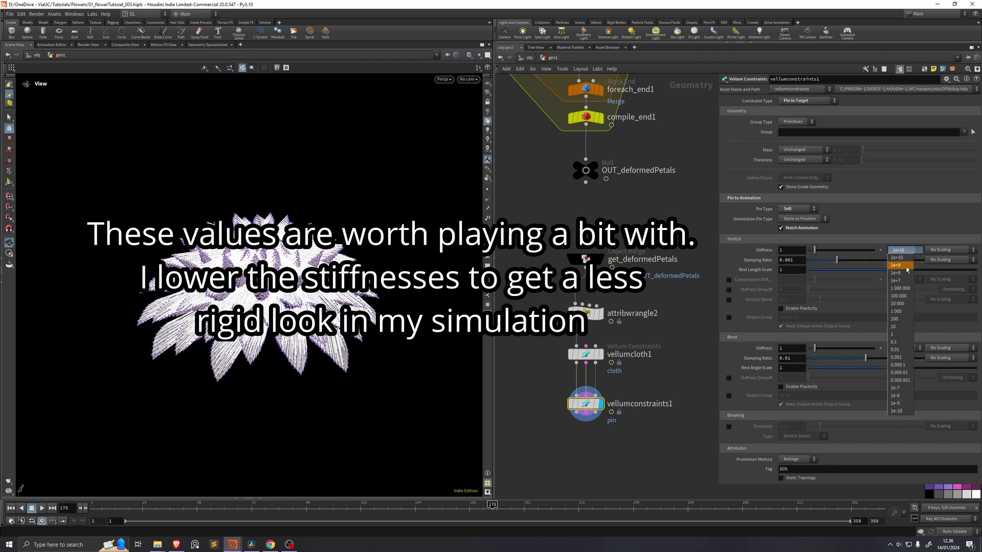
left_click(895, 342)
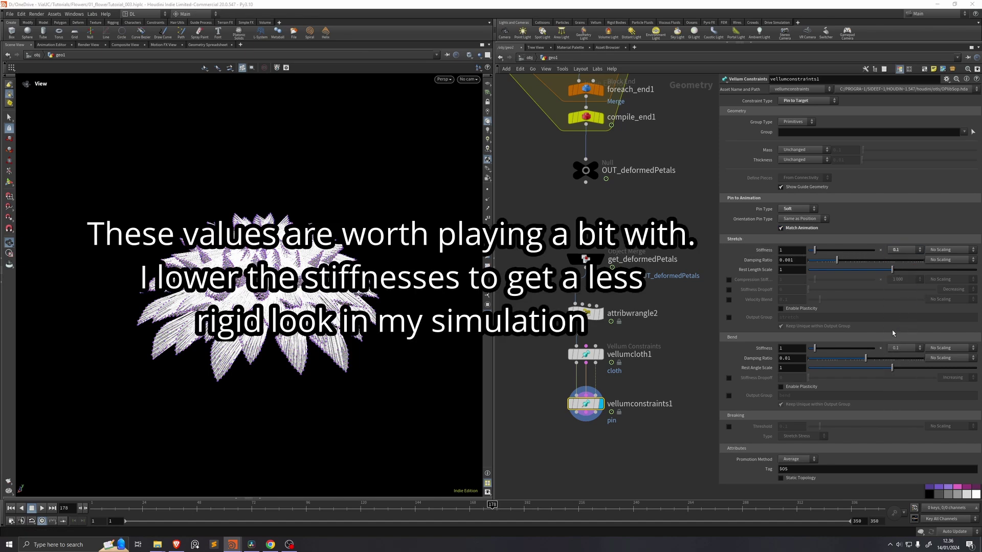
left_click(905, 349)
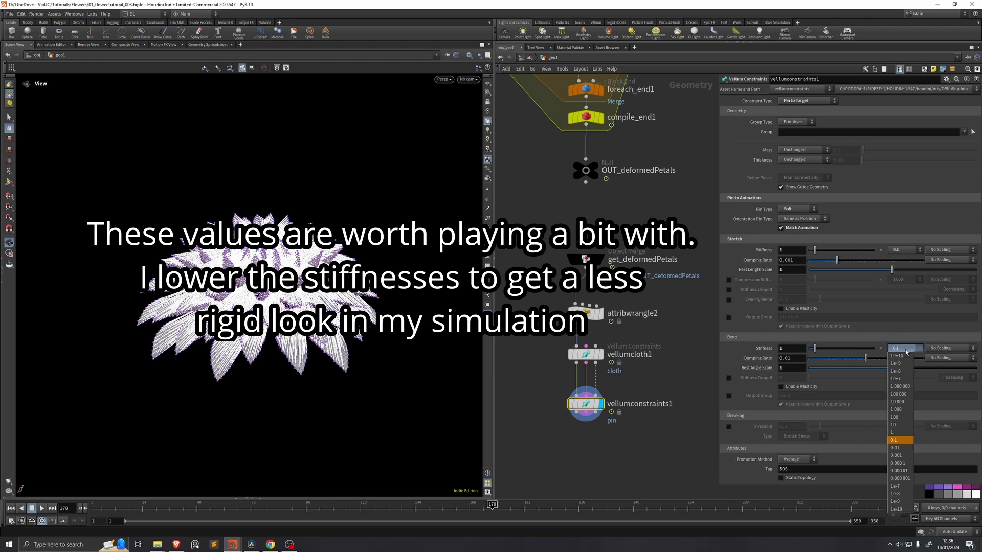
left_click(900, 455)
Step: Add a Vellum Solver below the constraints node
middle_click_drag(581, 460, 585, 385)
key("Tab")
type("vellum sol")
key("Return")
left_click(588, 379)
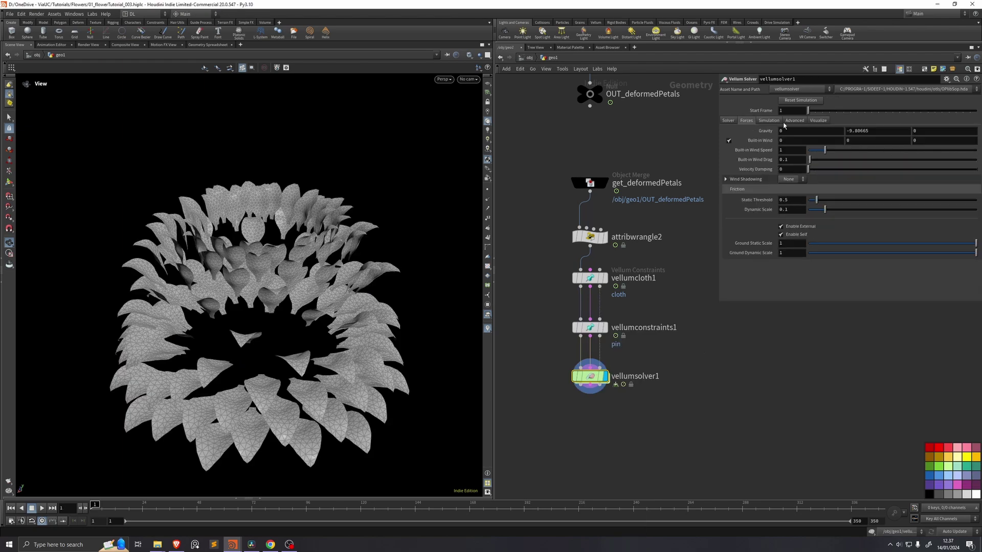
Step: Set the Vellum solver's gravity Y value to 0
double_click(880, 129)
type("0")
key("Return")
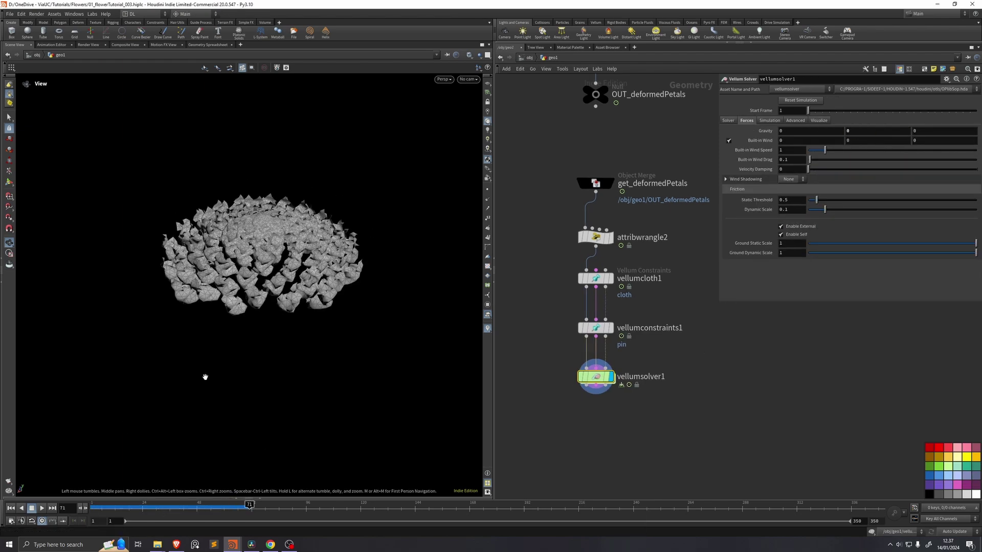
Step: Zoom in on the petals and rewind the simulation to the first frame
scroll(234, 301, "up", 6)
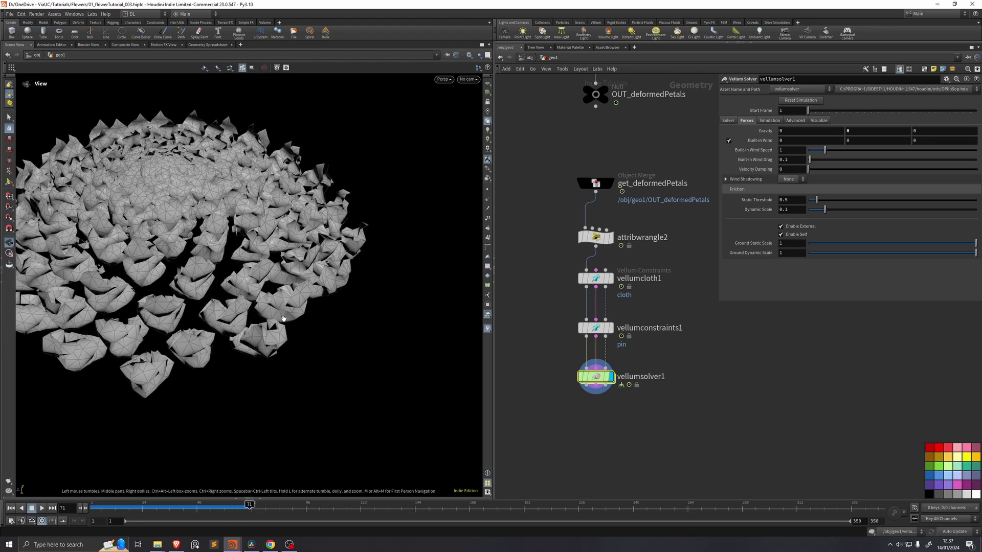
scroll(243, 330, "up", 2)
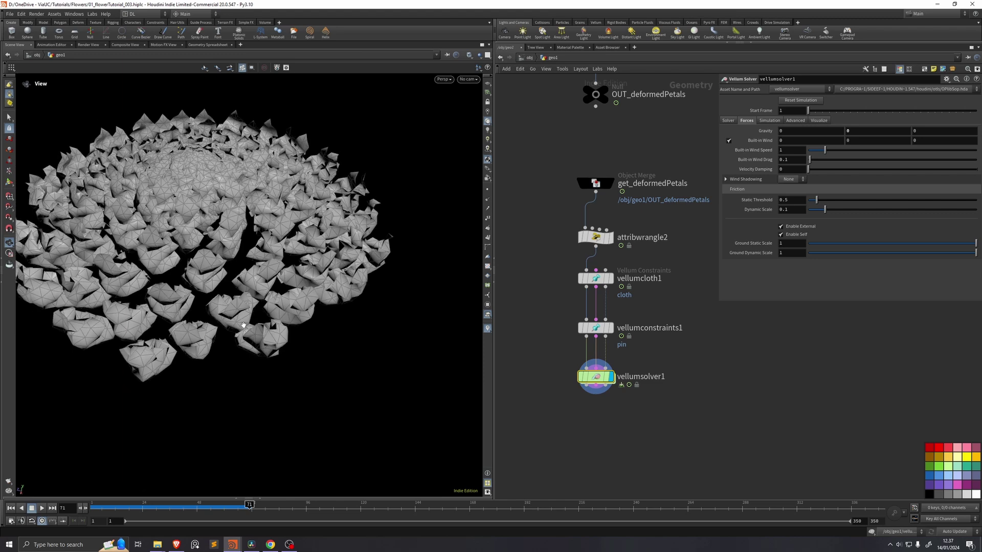
key("ctrl+Left")
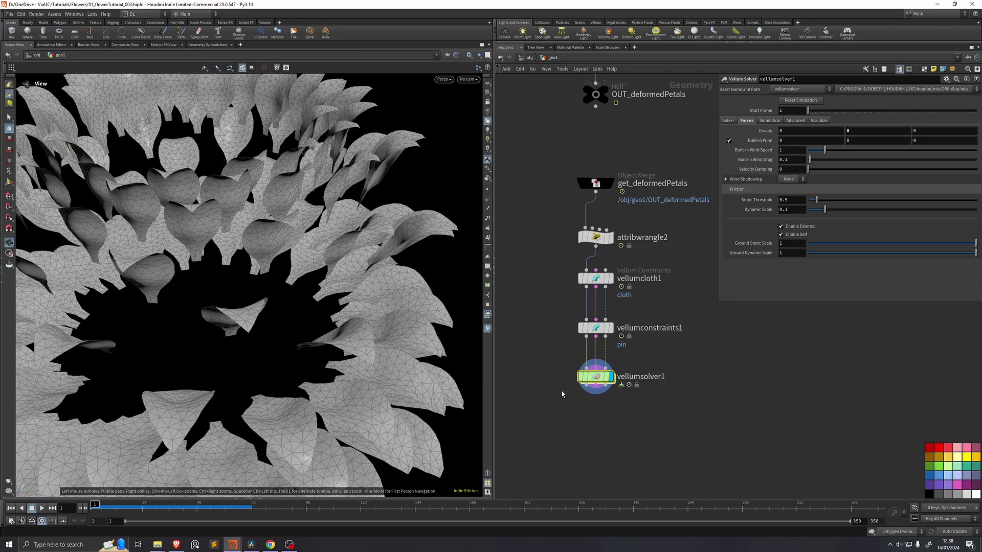
Step: Inside vellumsolver1's forces, add a Vellum Rest Blend wired into the FORCE output
double_click(602, 378)
key("Tab")
type("ve")
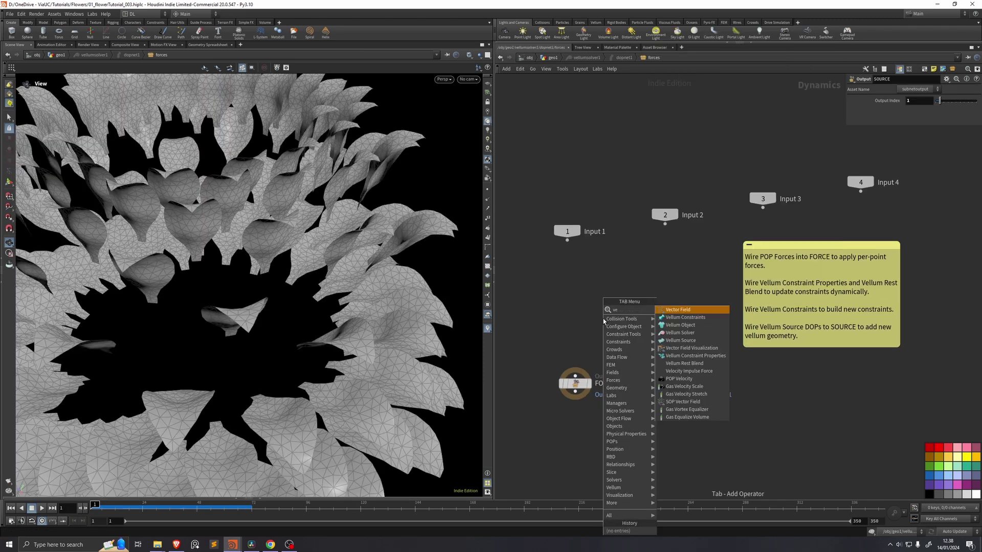
type("llum rest")
key("Return")
left_click(576, 294)
scroll(569, 321, "up", 2)
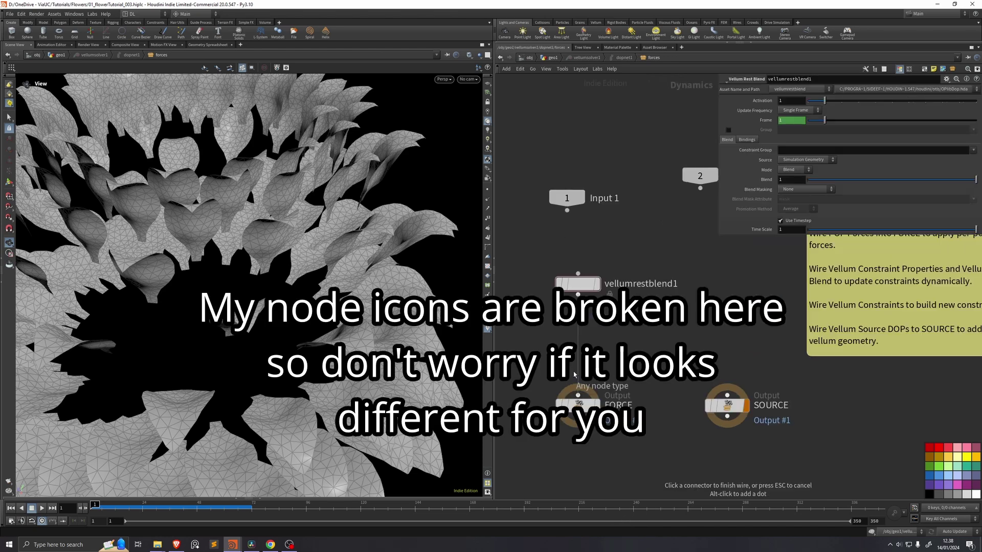
left_click(577, 394)
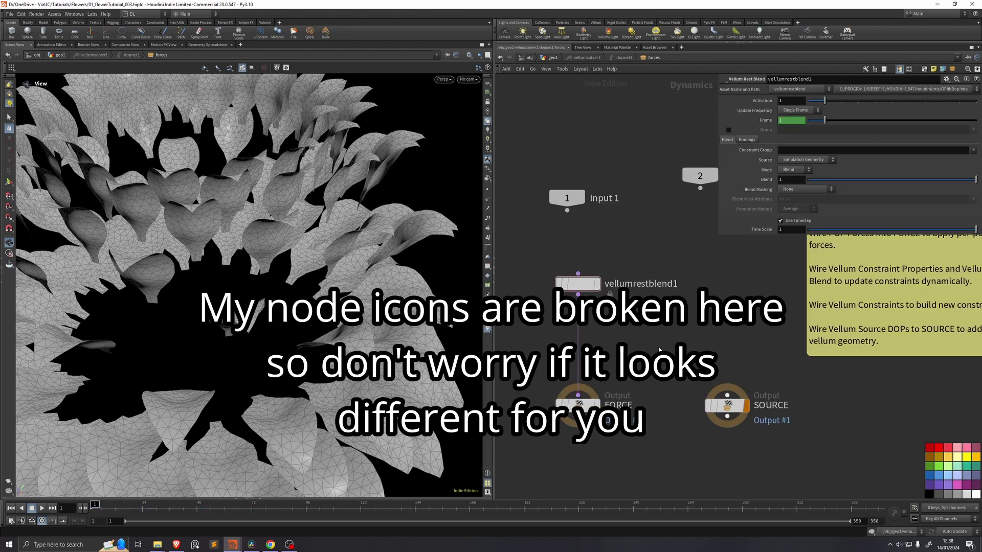
Step: Set the rest blend to update Each Frame on 'stretch bend' constraints, sourced from SOP
left_click(802, 110)
left_click(793, 125)
left_click(784, 150)
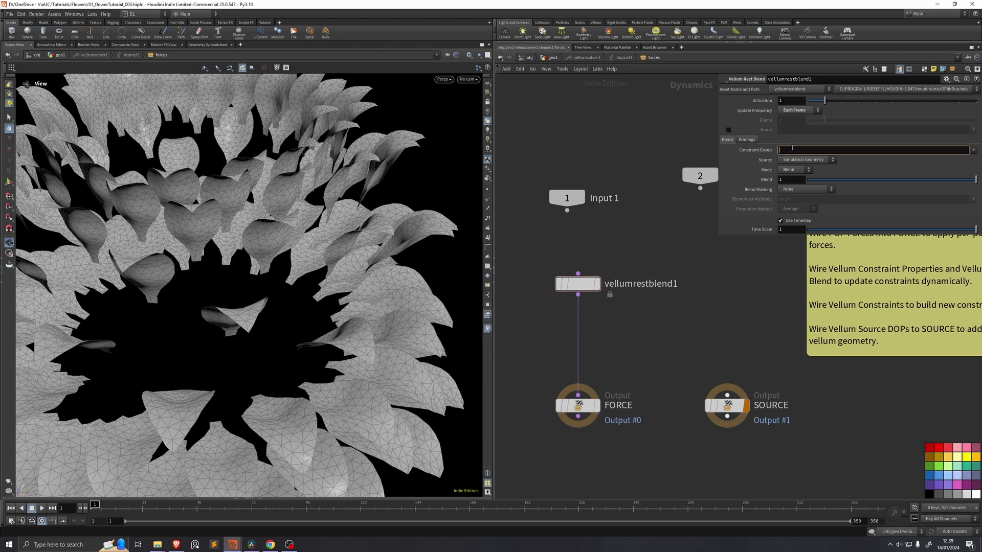
type("stretch bend")
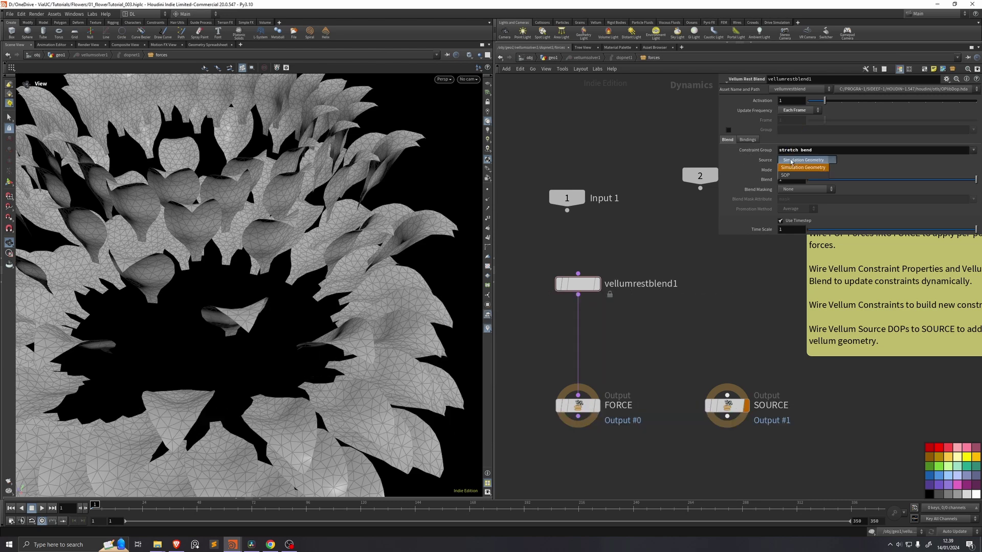
left_click(803, 160)
left_click(793, 173)
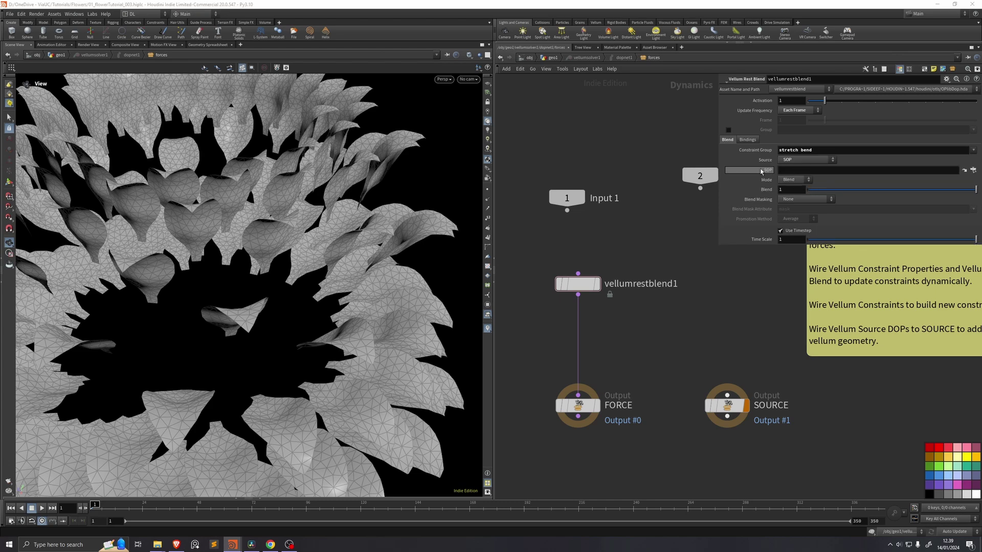
left_click(554, 58)
Step: Rename vellumcloth1 to VELLUM_initialize_cloth and have the rest blend use it with Blend 0.2
double_click(639, 278)
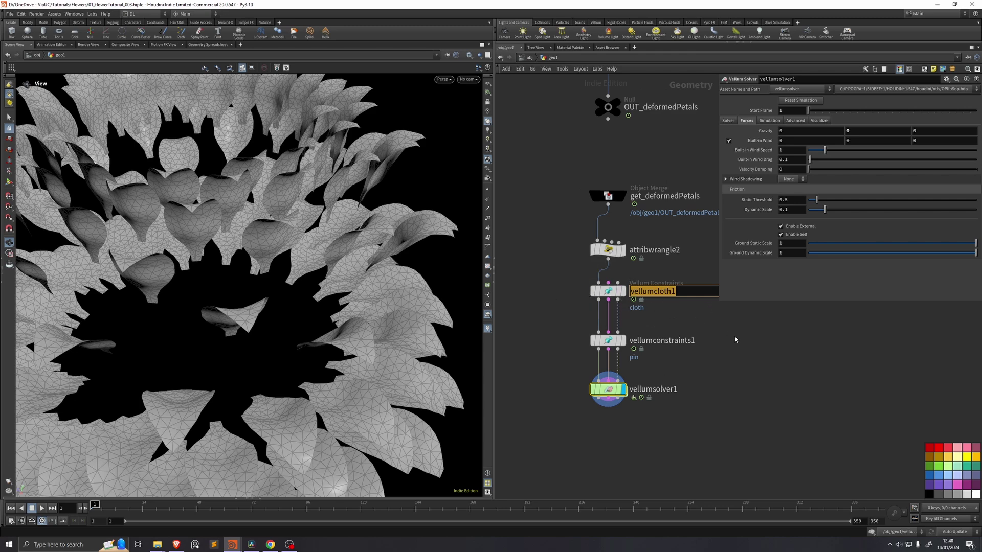
type("VELLUM")
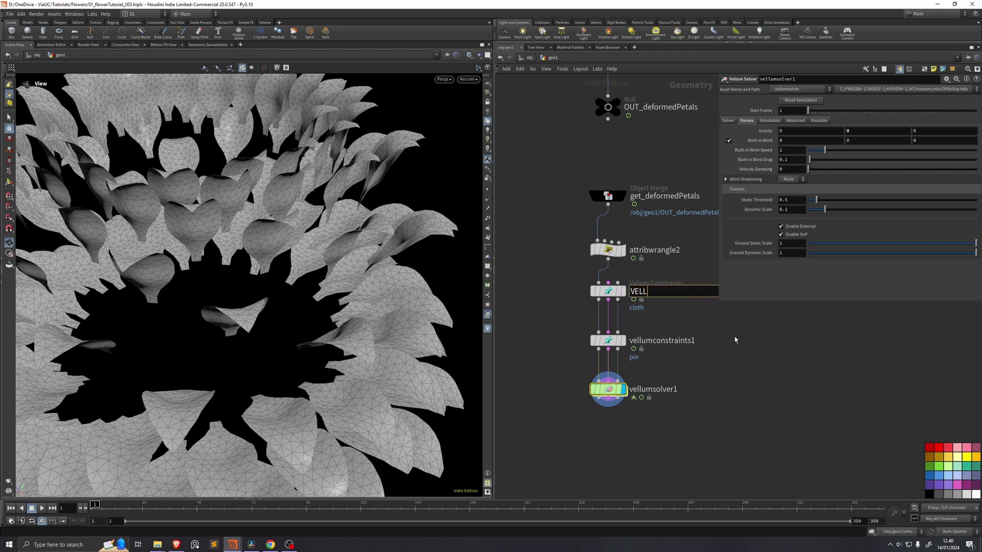
type("_CLOTH")
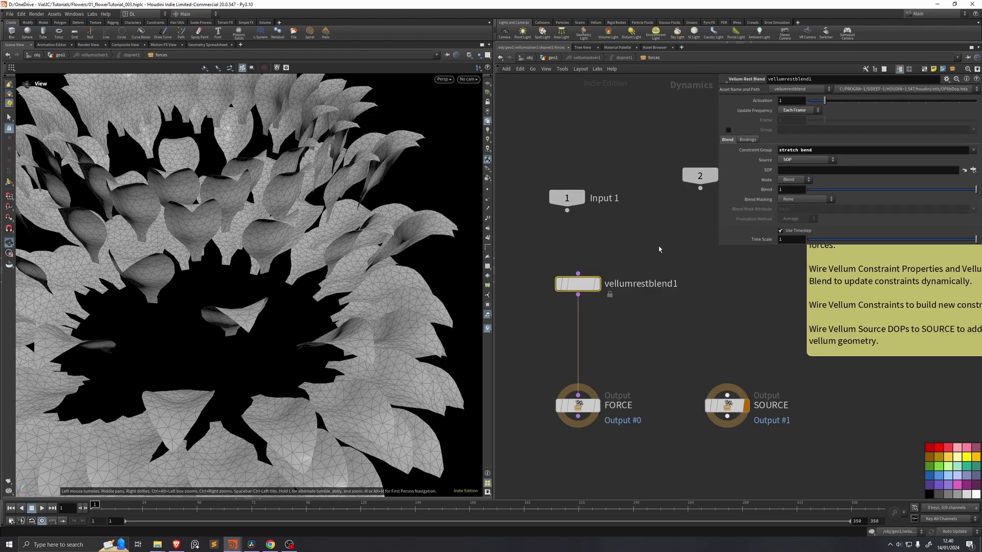
left_click(974, 170)
scroll(960, 169, "up", 10)
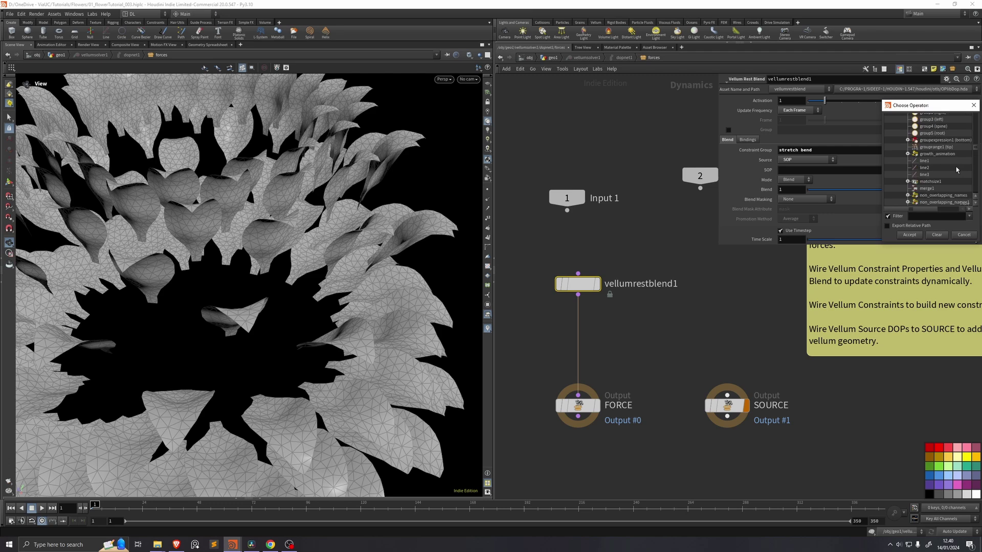
left_click_drag(921, 105, 588, 125)
left_click(583, 256)
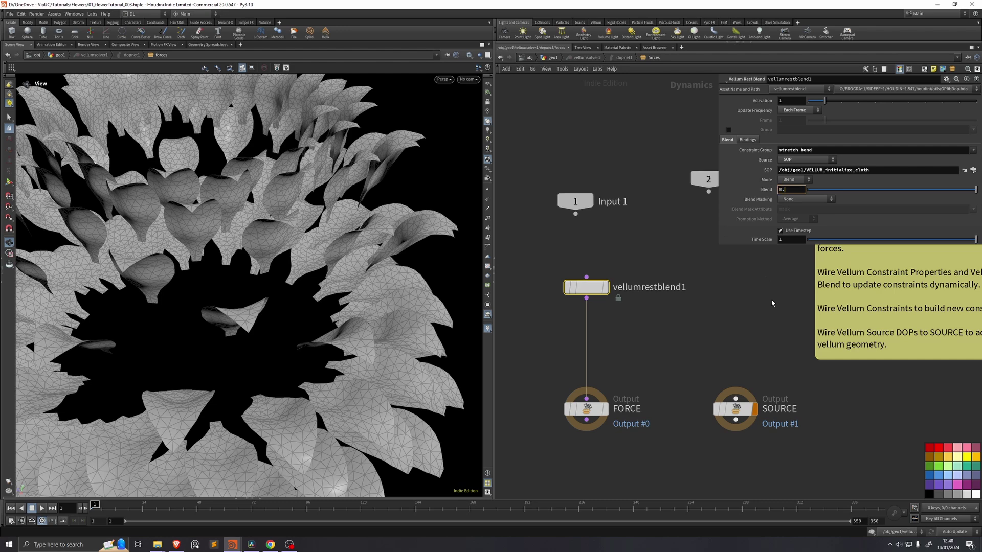
key("Return")
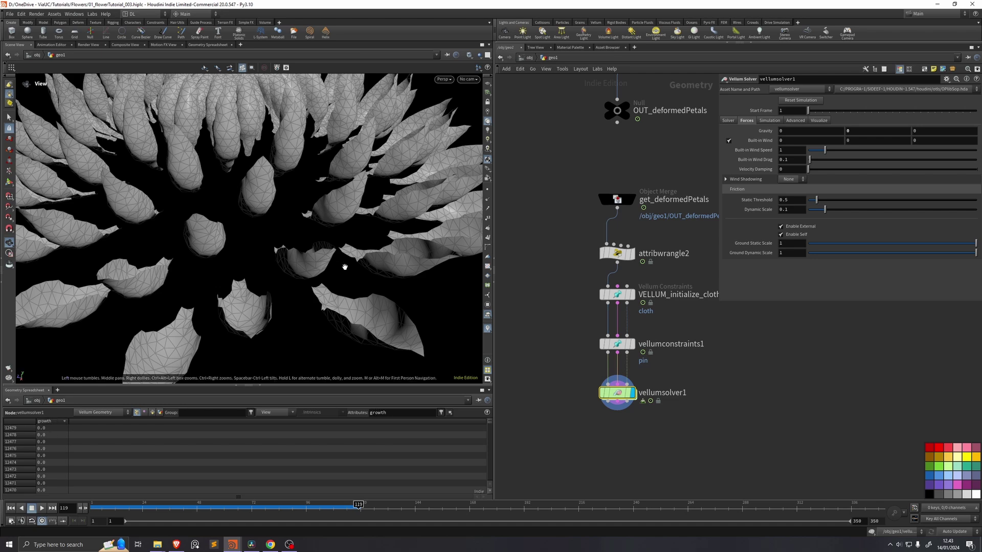
Step: Step back to frame 112, sort the spreadsheet's growth values, and dive into vellumsolver1
key("Left")
key("Left")
key("Left")
key("Left")
key("Left")
key("Left")
key("Left")
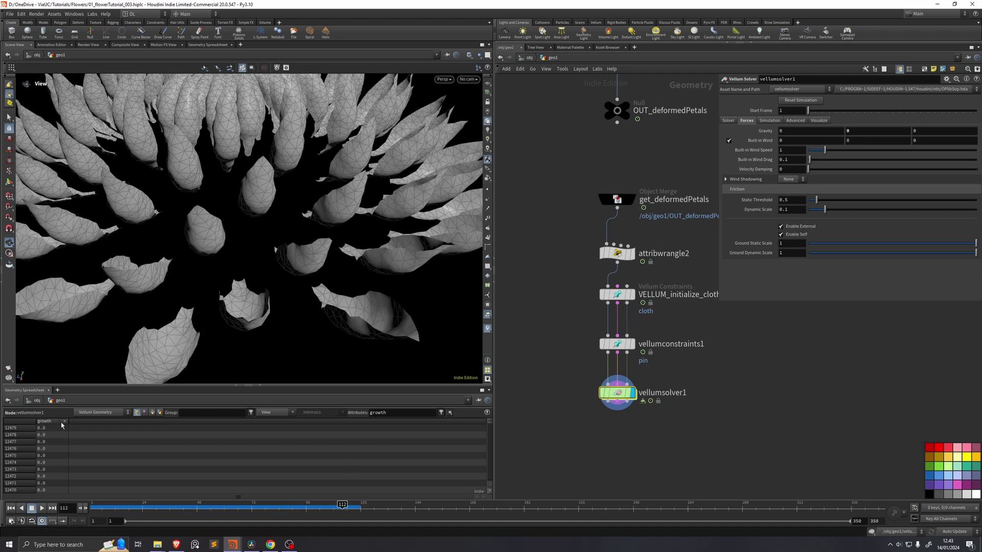
left_click(60, 423)
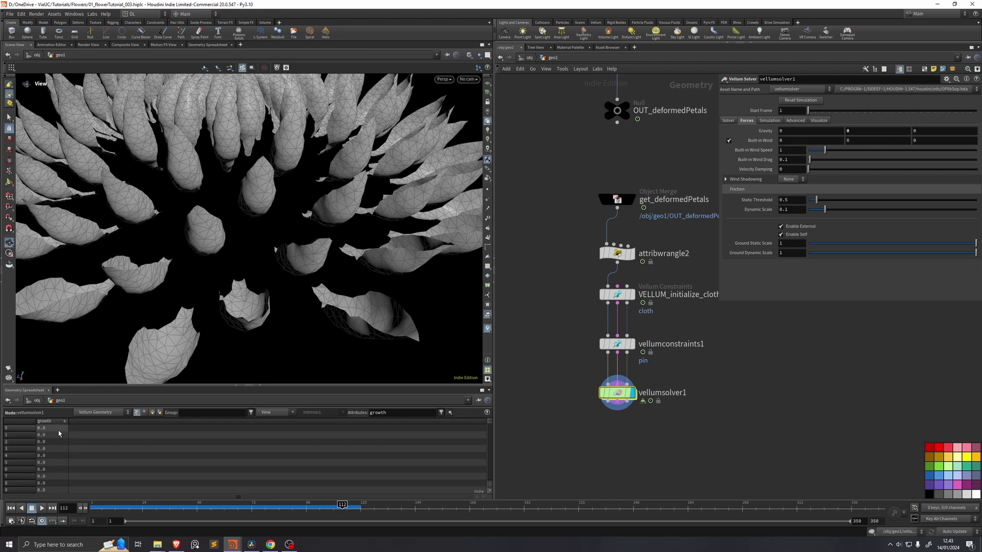
mouse_move(631, 392)
double_click(620, 395)
Step: Add a Geometry Wrangle with Input 2 from VELLUM_initialize_cloth, coding f@growth = point(1, "growth", i@ptnum)
key("Tab")
type("geometr")
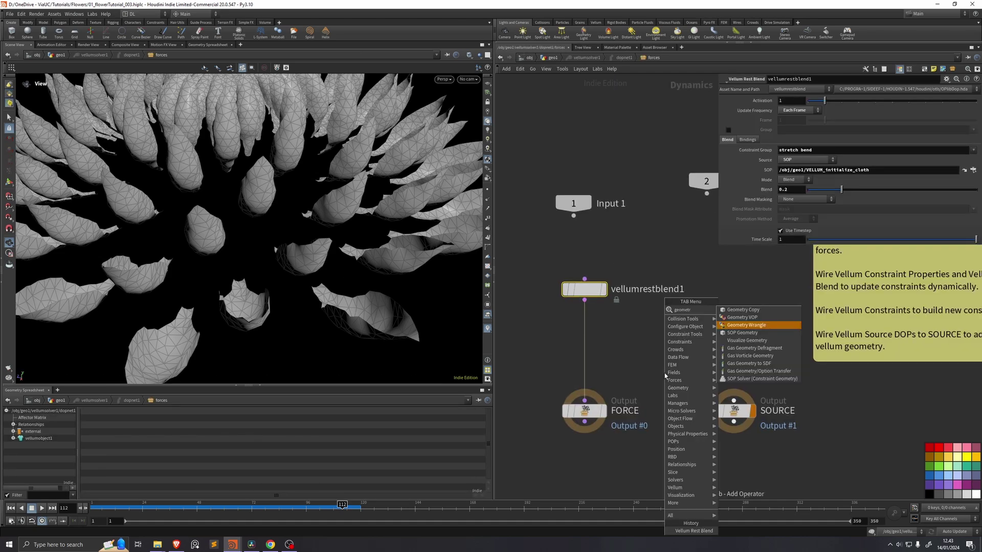
key("Return")
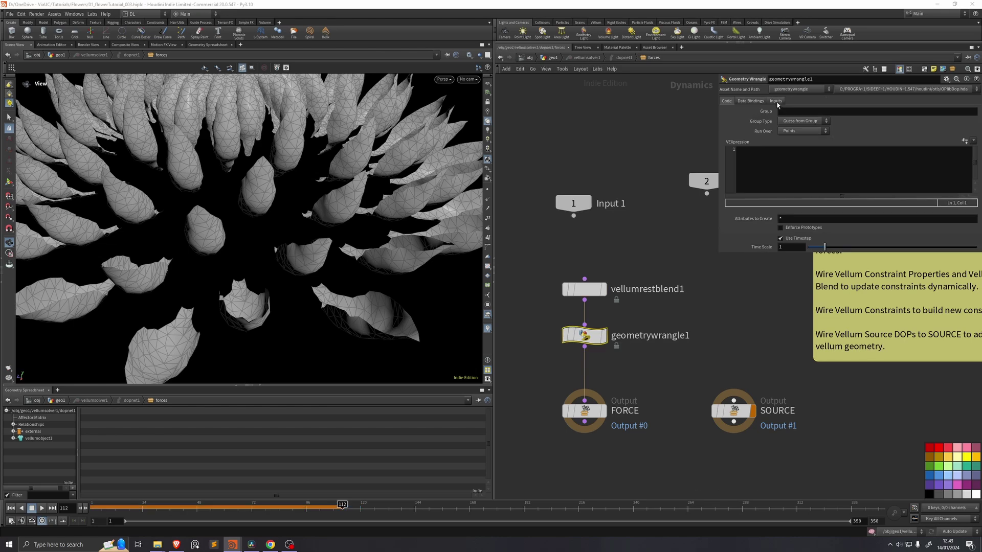
left_click(776, 102)
left_click(790, 122)
left_click(795, 129)
left_click(974, 131)
left_click(953, 98)
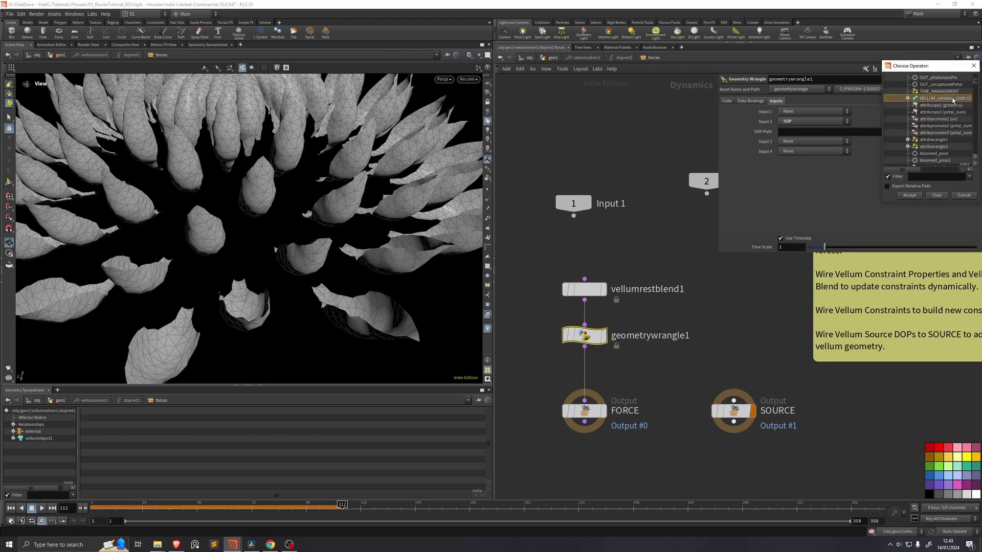
left_click(907, 196)
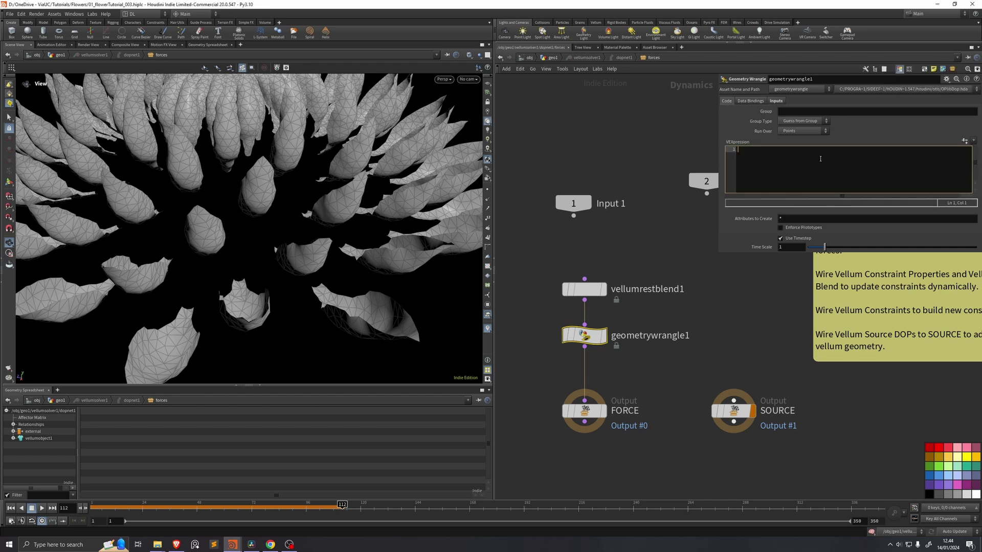
type("@")
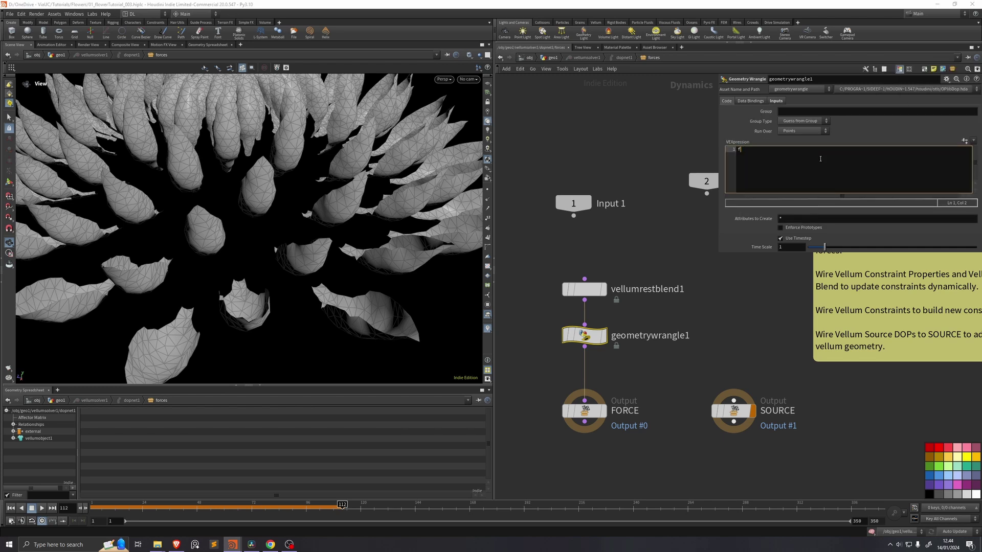
type("growth = point(")
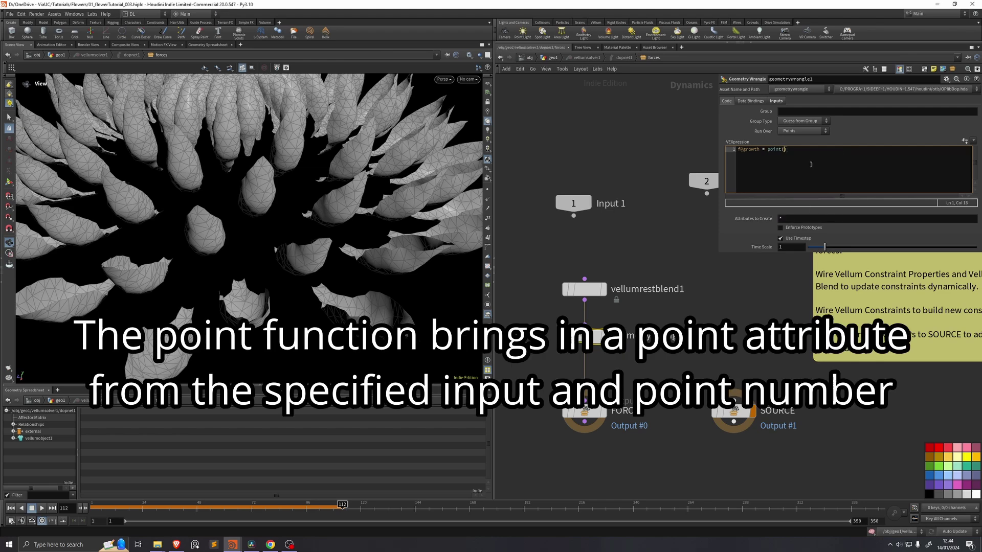
type("1, \"growth")
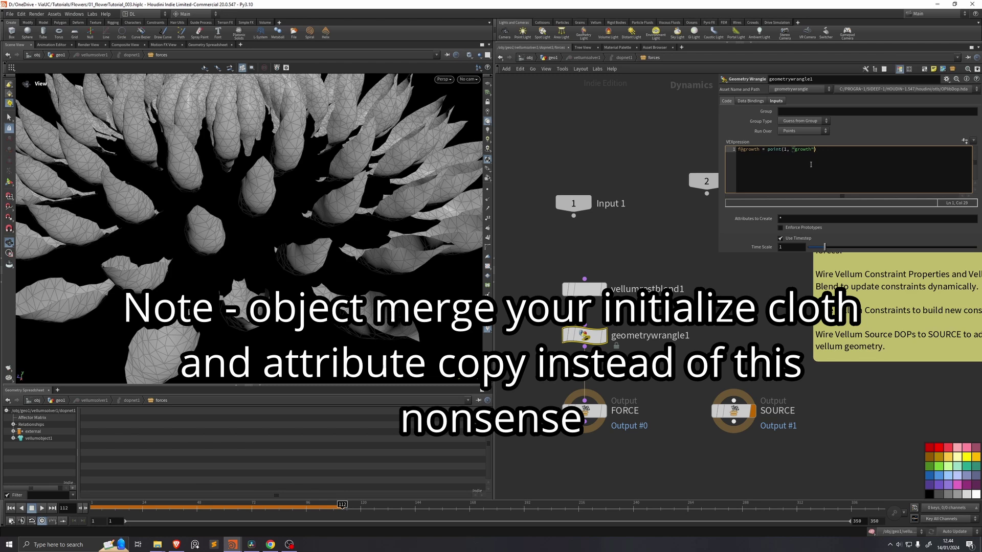
type("\", i@ptnum")
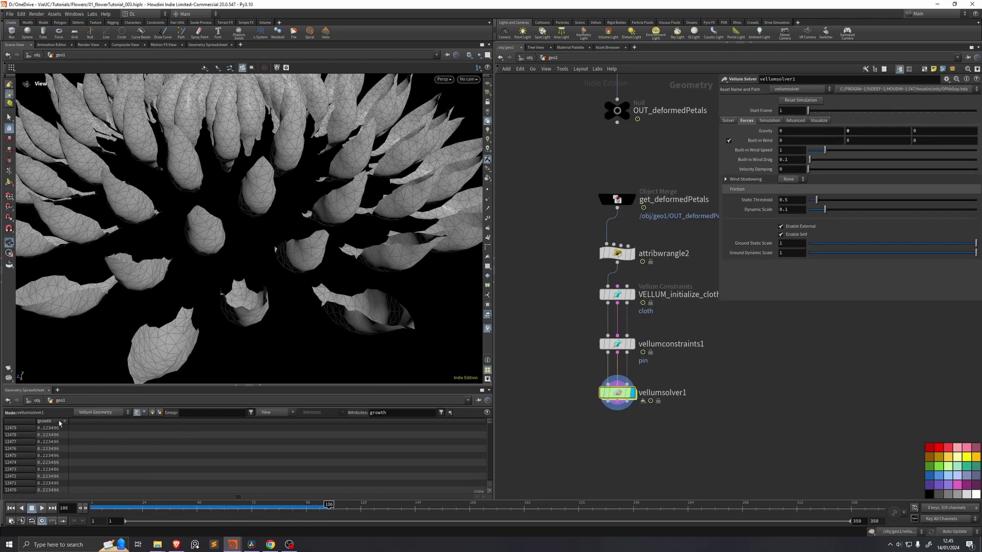
Step: Add an Attribute Delete below the solver that keeps only growth, uv and petal_num
scroll(305, 286, "down", 5)
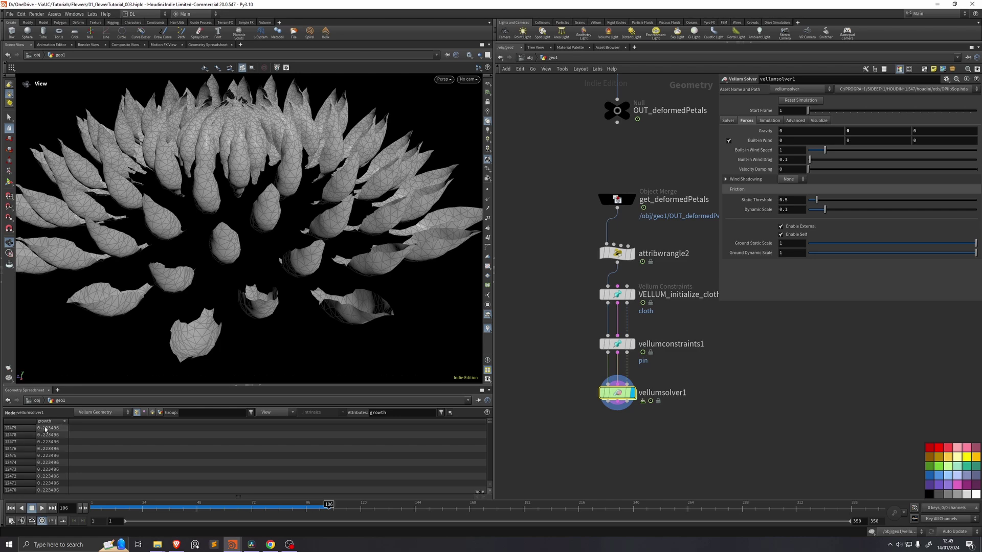
key("Tab")
type("attribdel")
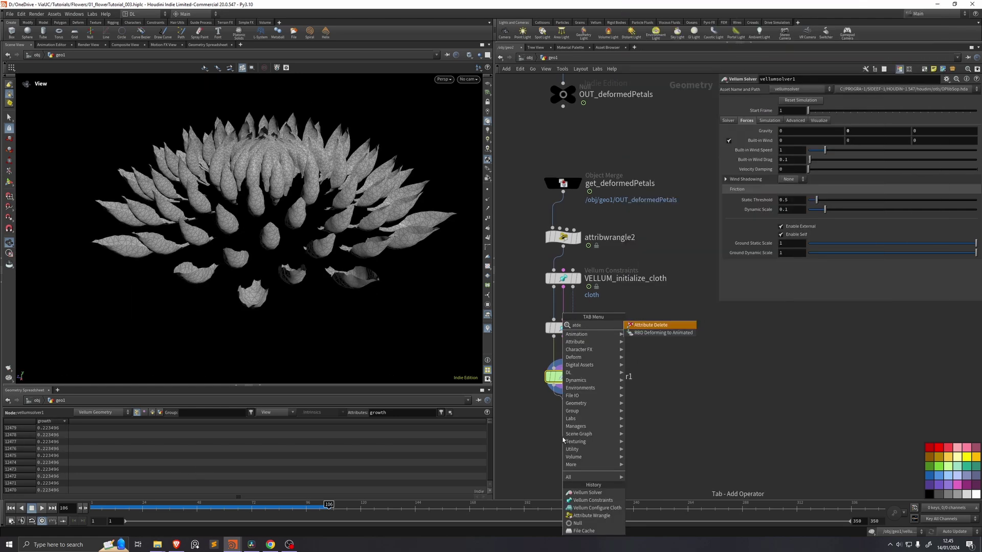
key("Return")
left_click(563, 437)
left_click(781, 109)
left_click(818, 118)
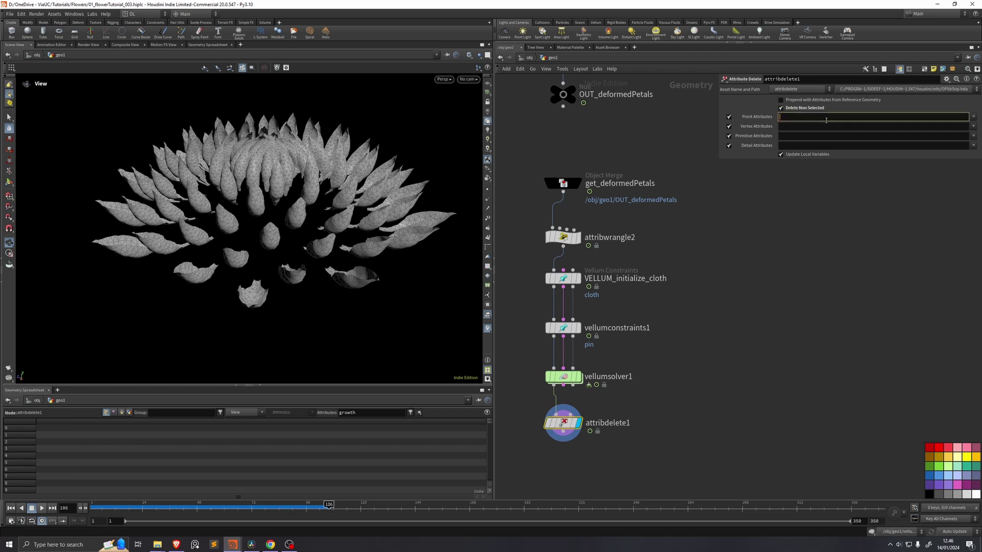
type("growth")
key("Tab")
type("uv")
key("Tab")
type("petal_num")
Step: Add a Group Delete that removes the vellumobject1 and stream_defaultsource groups
middle_click_drag(567, 467, 626, 396)
key("Tab")
type("group d")
key("Return")
left_click(626, 395)
left_click(969, 122)
left_click(955, 131)
left_click(968, 122)
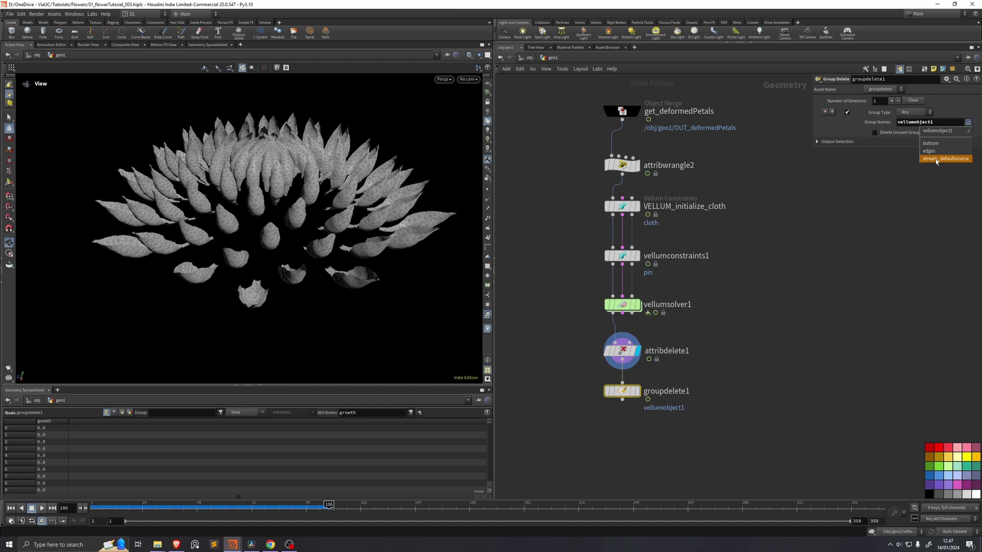
left_click(937, 159)
Step: Append a PolySoup node followed by a File Cache node at the end of the chain
key("Tab")
type("polyso")
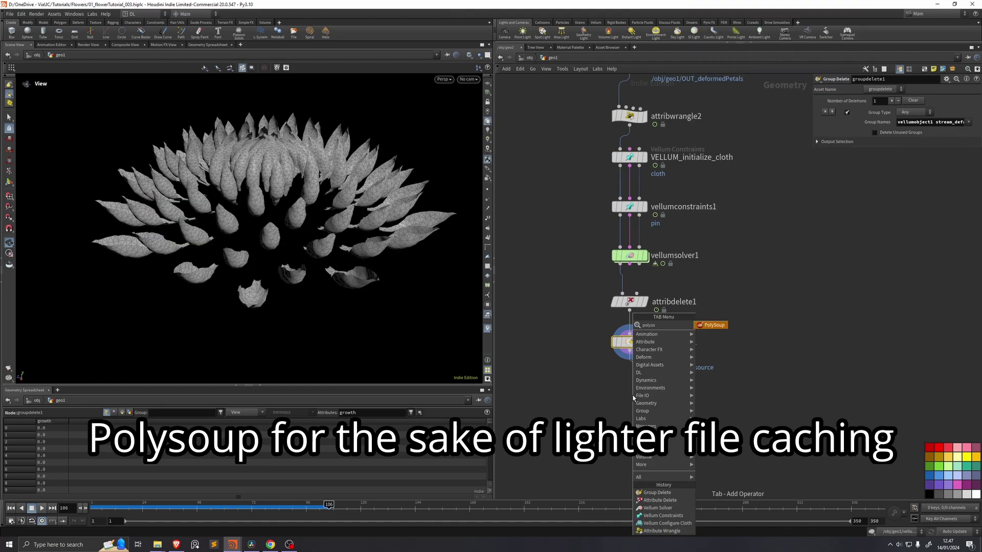
key("Return")
key("Tab")
type("filec")
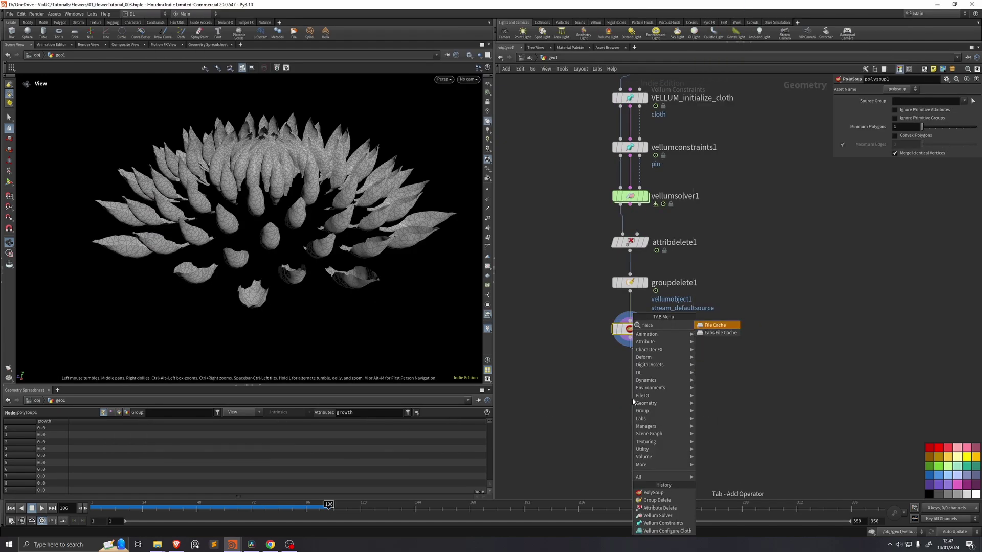
key("Return")
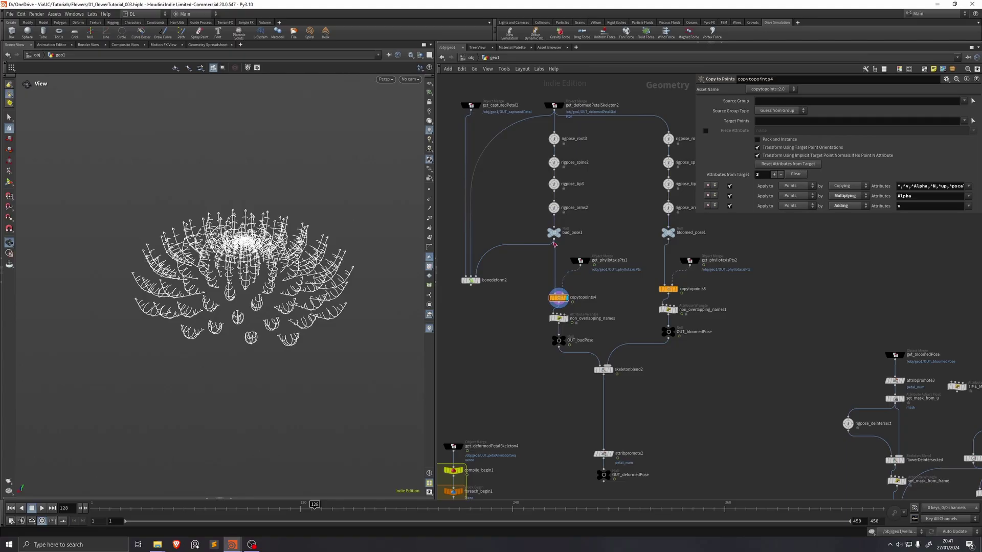
Step: Insert a Transform node on the wire above copytopoints4
scroll(639, 311, "up", 3)
middle_click_drag(638, 311, 655, 318)
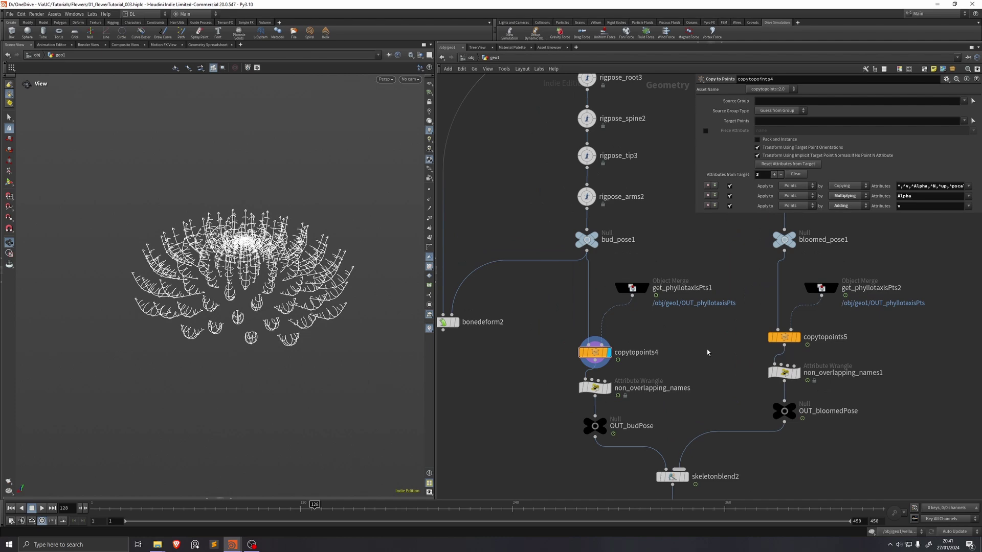
key("Tab")
type("trans")
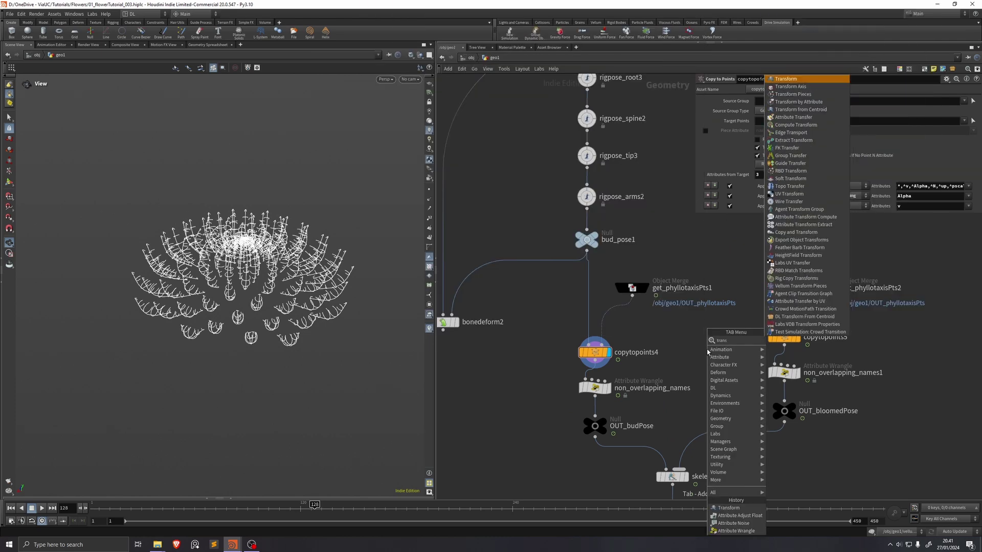
key("Return")
left_click(633, 322)
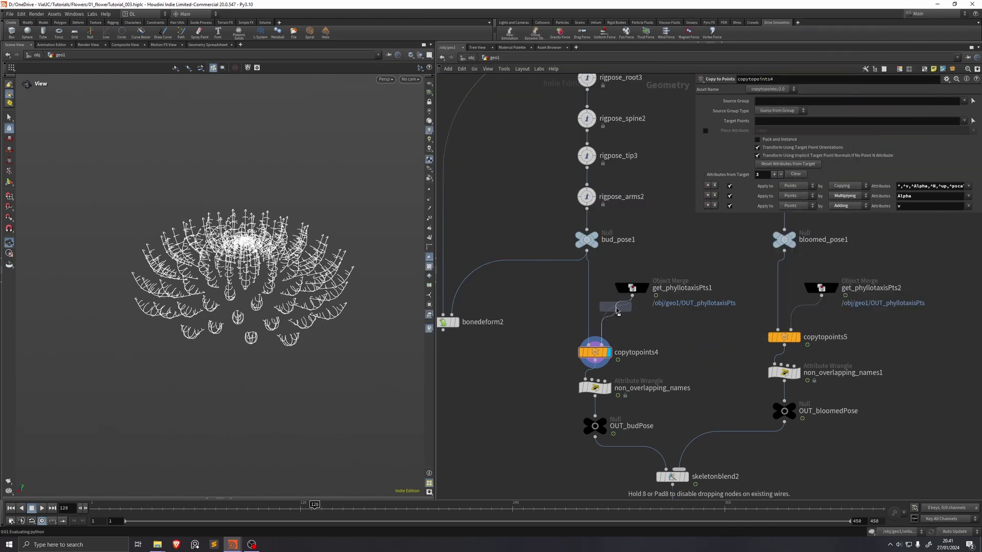
left_click_drag(305, 268, 322, 278)
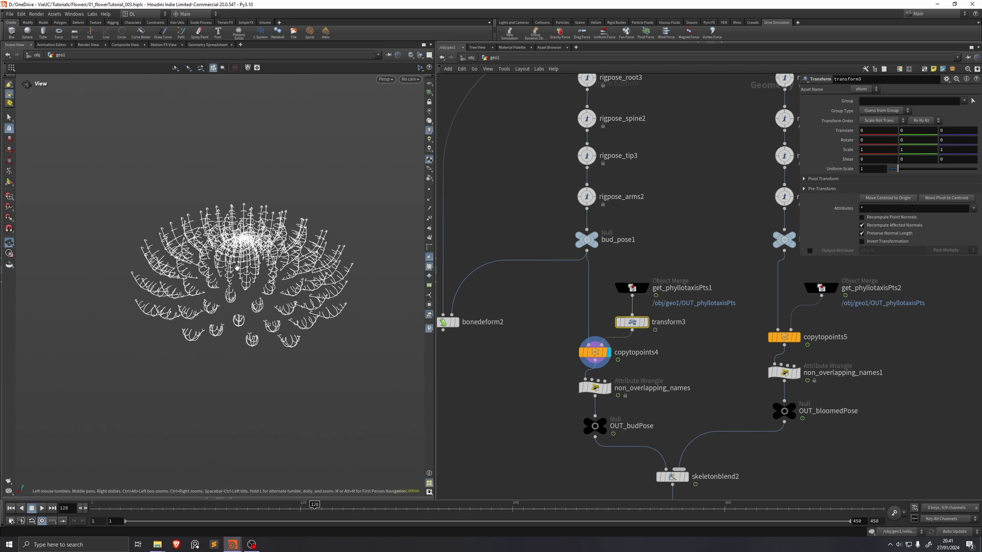
Step: Set the Transform's Scale Y to 0.3 and limit it to the P attribute
left_click(902, 150)
type("0.3")
key("Return")
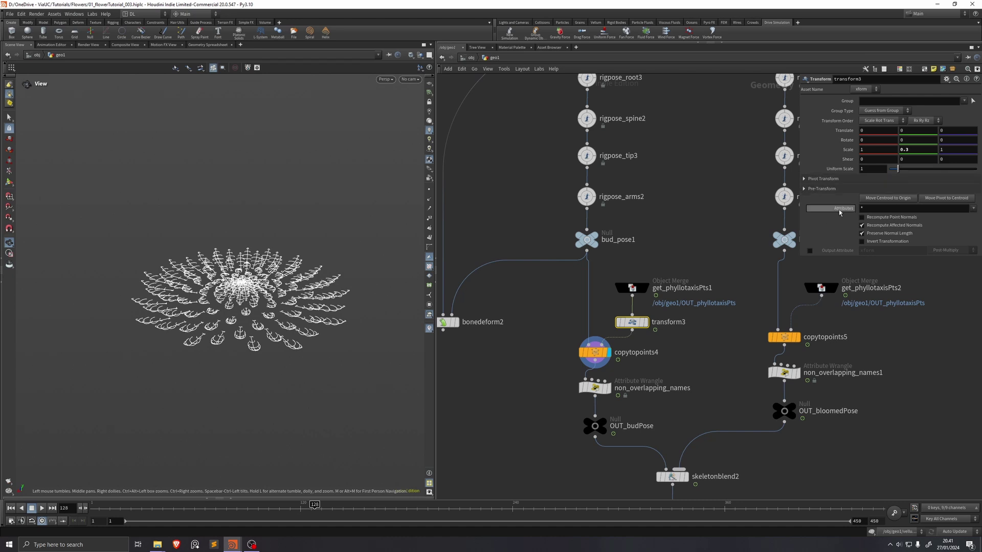
left_click(866, 209)
type("P")
key("Return")
left_click_drag(332, 256, 261, 279)
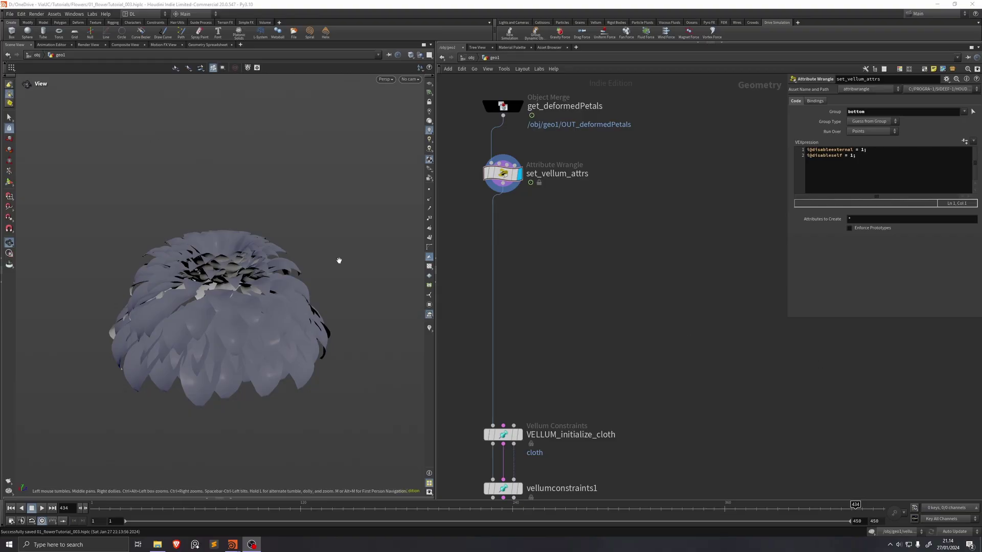
Step: Insert a Subdivide node below set_vellum_attrs using the OpenSubdiv Loop algorithm
left_click_drag(187, 277, 301, 306)
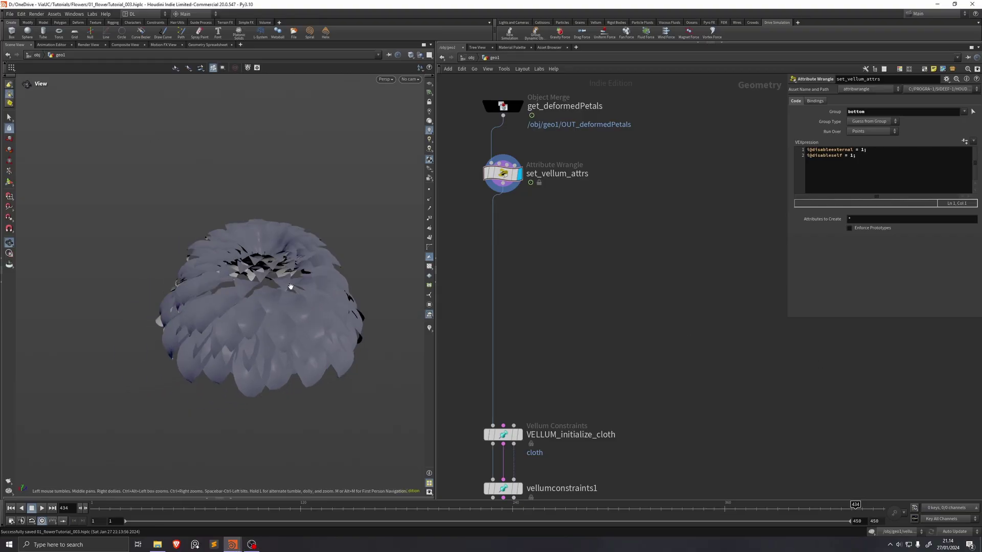
middle_click_drag(617, 354, 658, 364)
key("Tab")
type("subd")
key("Return")
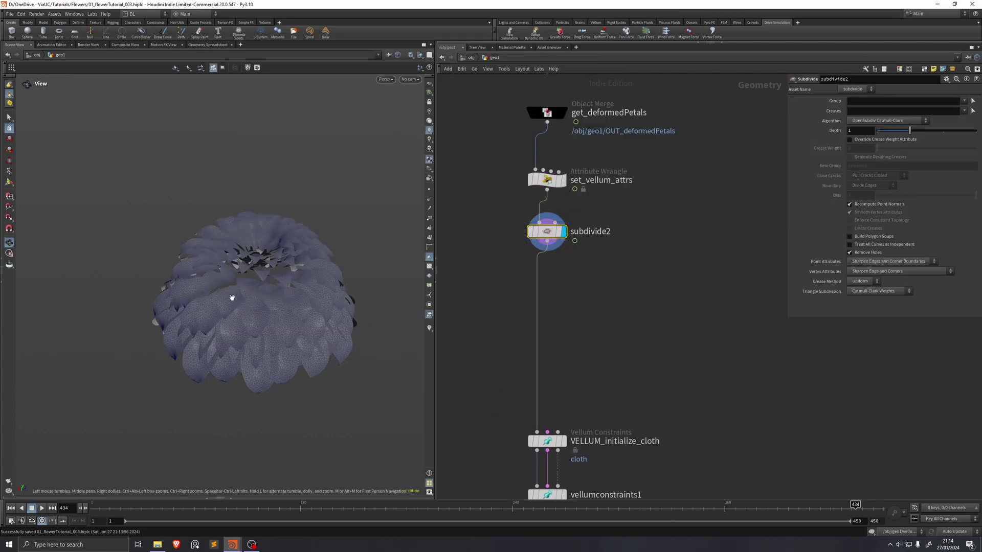
left_click(860, 122)
left_click(872, 145)
Step: Add an Attribute VOP below subdivide2
middle_click_drag(578, 324, 582, 296)
key("Tab")
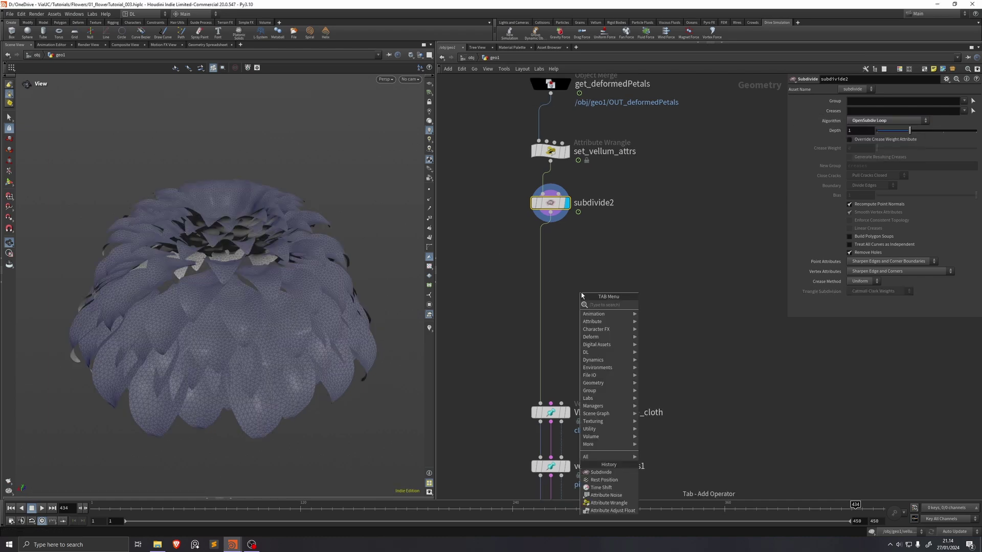
mouse_move(586, 456)
left_click(732, 189)
left_click_drag(206, 285, 181, 256)
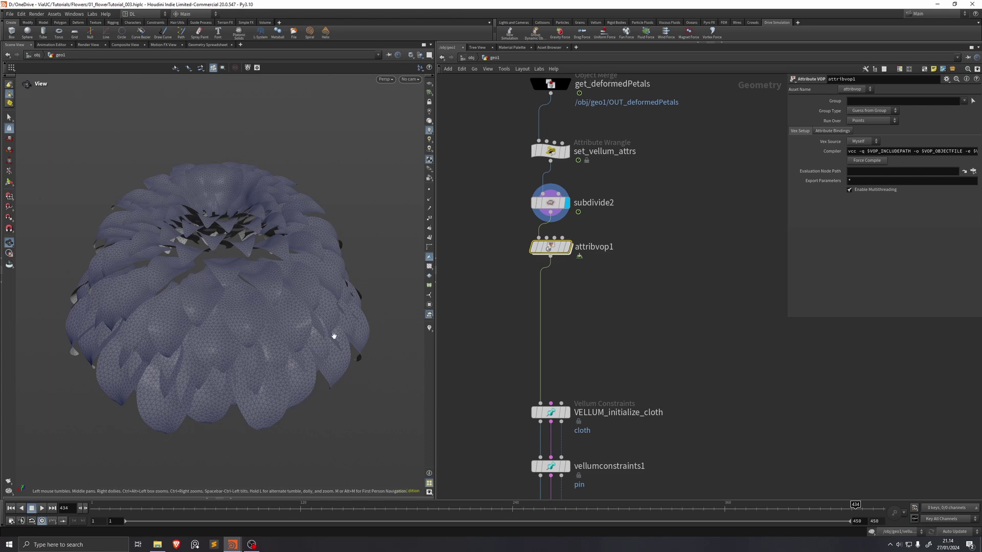
Step: Inside attribvop1, import the uv vertex attribute from the First Input
double_click(550, 247)
key("Tab")
type("vert")
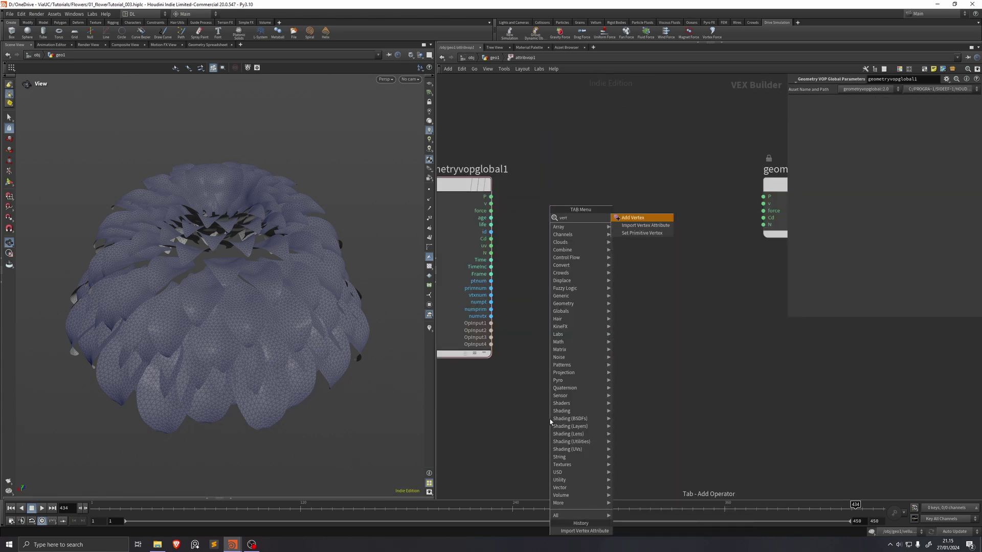
left_click(646, 225)
left_click(572, 362)
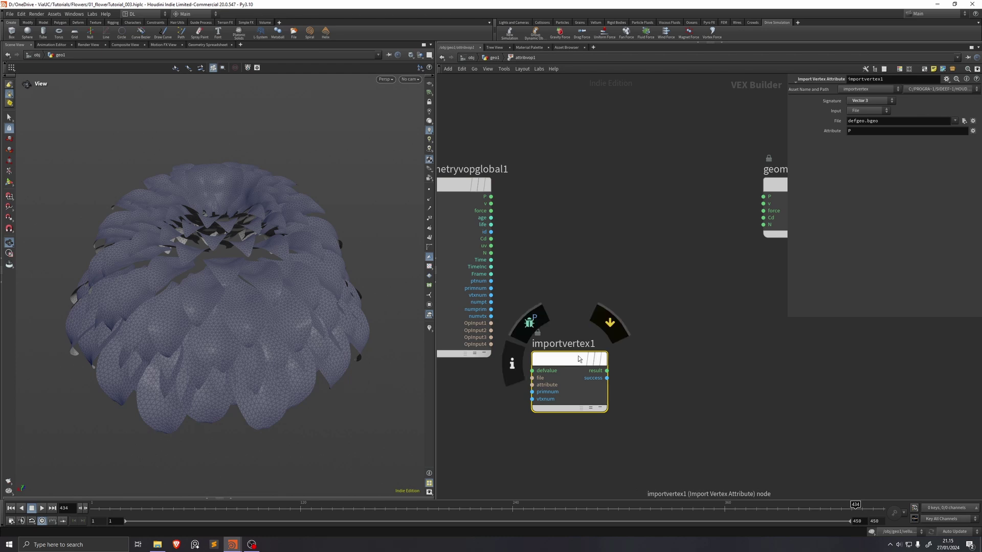
left_click(864, 111)
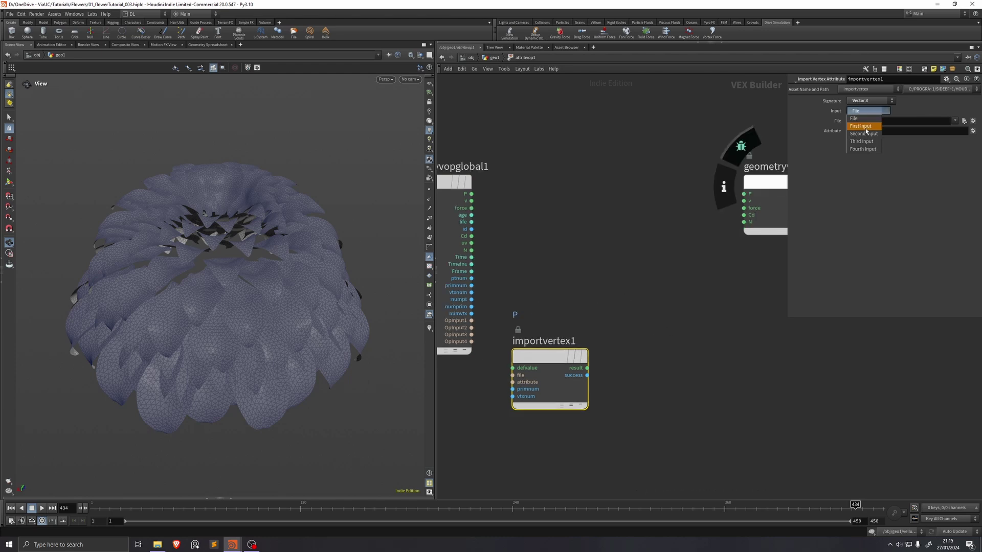
left_click(866, 128)
left_click(889, 130)
type("uv")
key("Return")
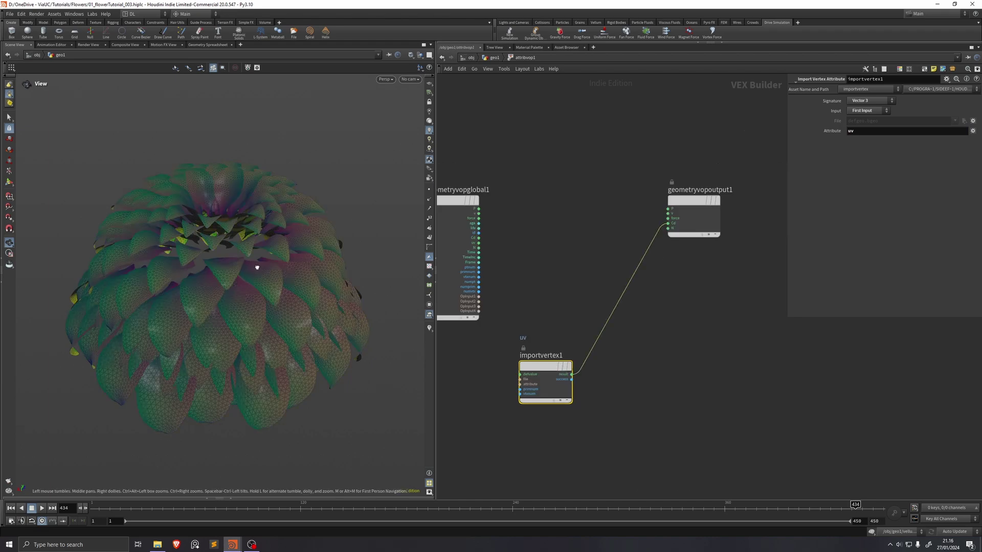
left_click_drag(256, 263, 213, 211)
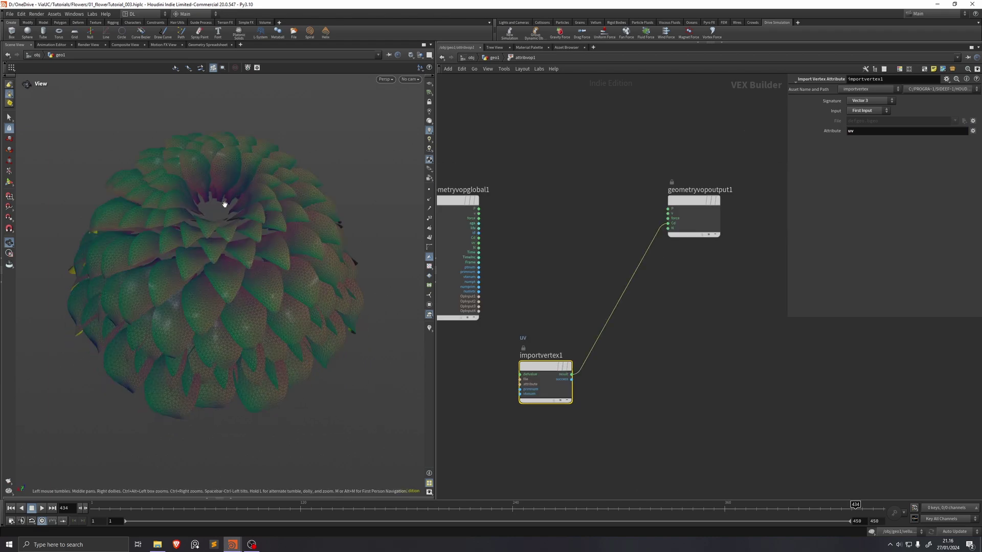
Step: Add a Vector to Float node fed by importvertex1
key("Tab")
type("vec")
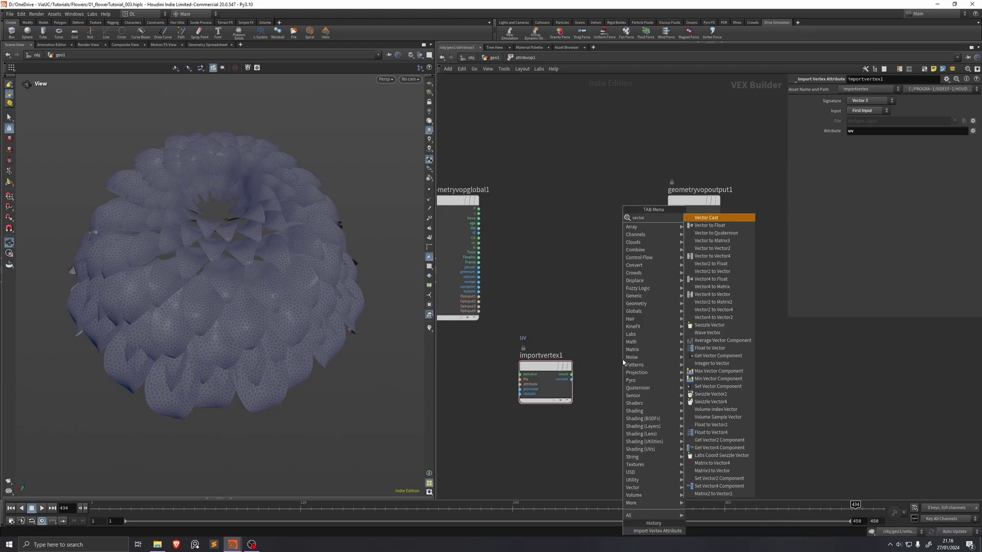
key("Return")
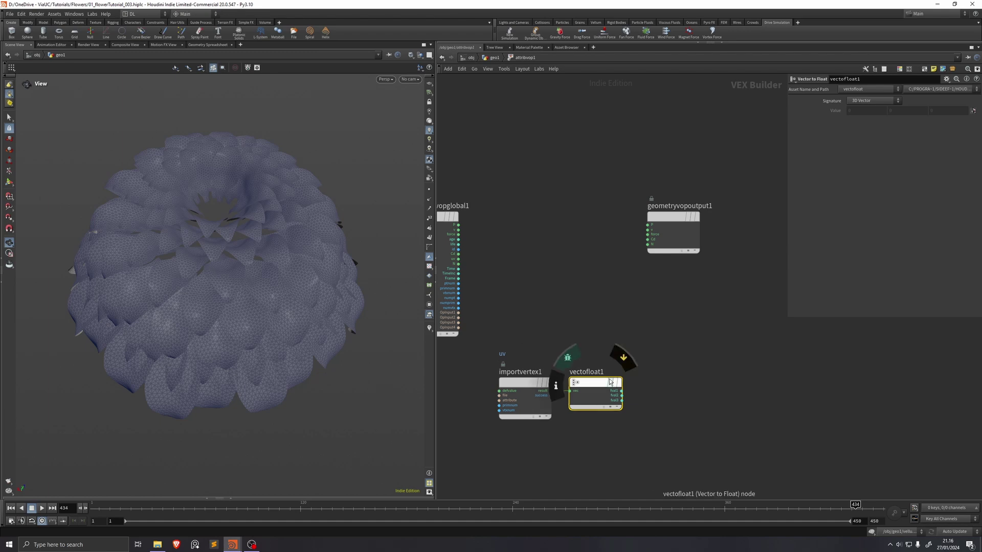
left_click(625, 399)
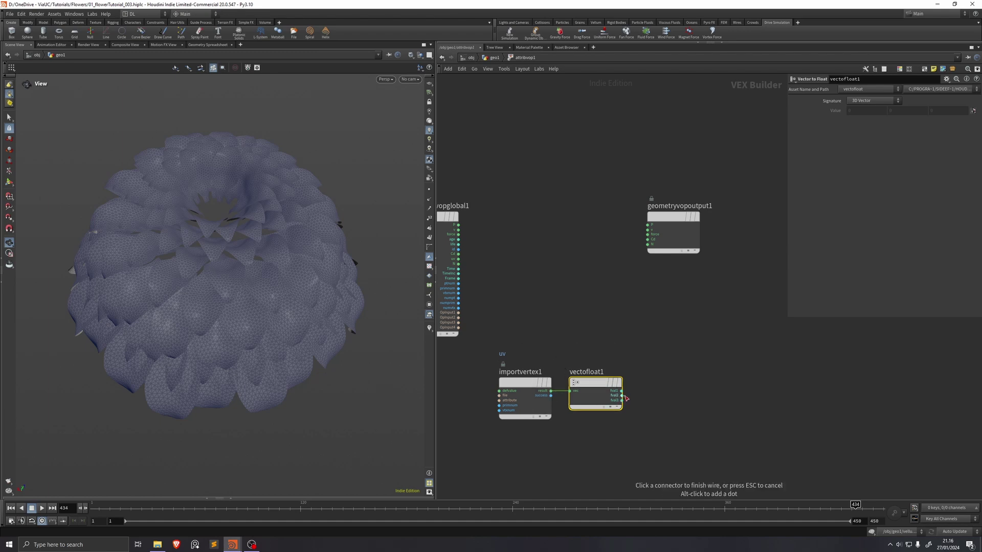
Step: Create a float ramp parameter named vertical_mask from fval2, wire it to the output, and save
key("Tab")
type("ram")
key("Down")
key("Down")
key("Return")
left_click(872, 130)
left_click(873, 146)
double_click(873, 100)
type("vertical_mask")
key("Return")
key("ctrl+s")
scroll(614, 307, "down", 2)
left_click_drag(644, 366, 749, 256)
Step: Add a Turbulent Noise node driven by the uv values, set to Simplex noise
key("Tab")
type("turb")
key("Return")
left_click(547, 319)
scroll(532, 381, "up", 3)
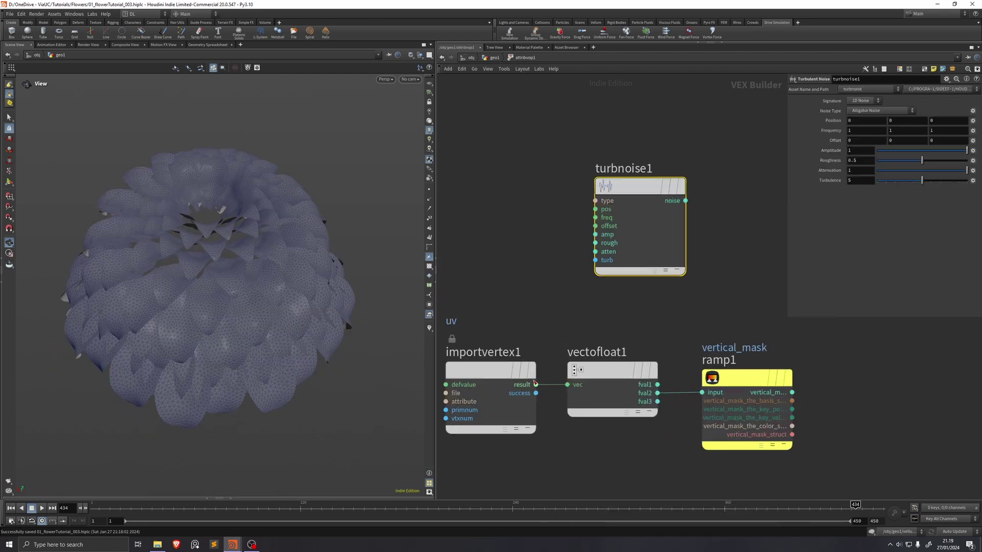
left_click_drag(536, 385, 595, 209)
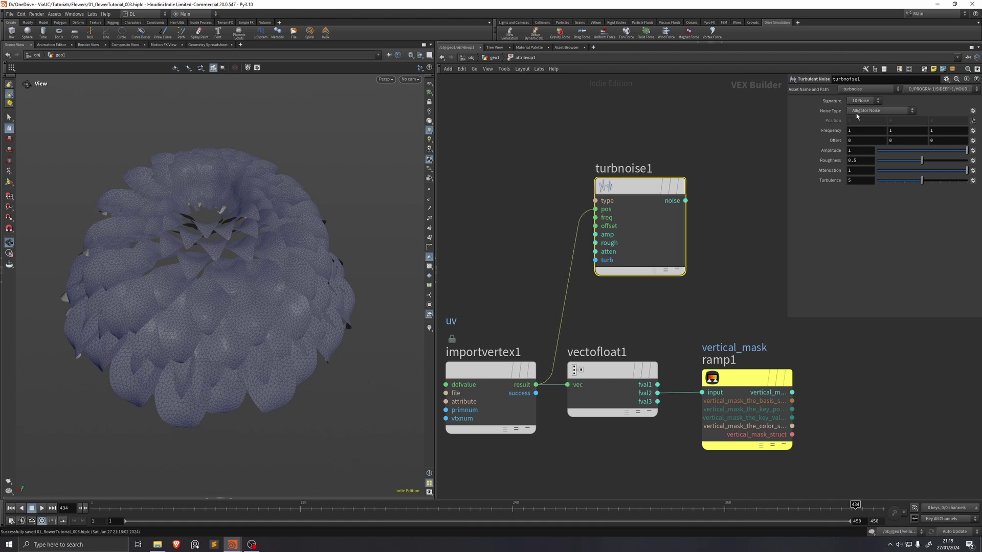
left_click(858, 116)
left_click(882, 149)
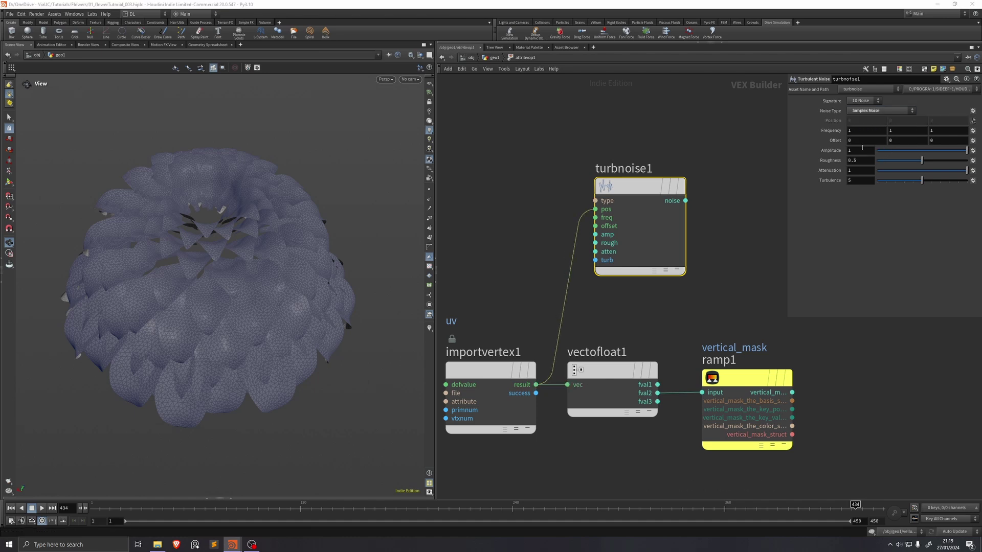
Step: Promote the noise freq and offset inputs to parameters and make it 3D Noise
scroll(631, 230, "up", 2)
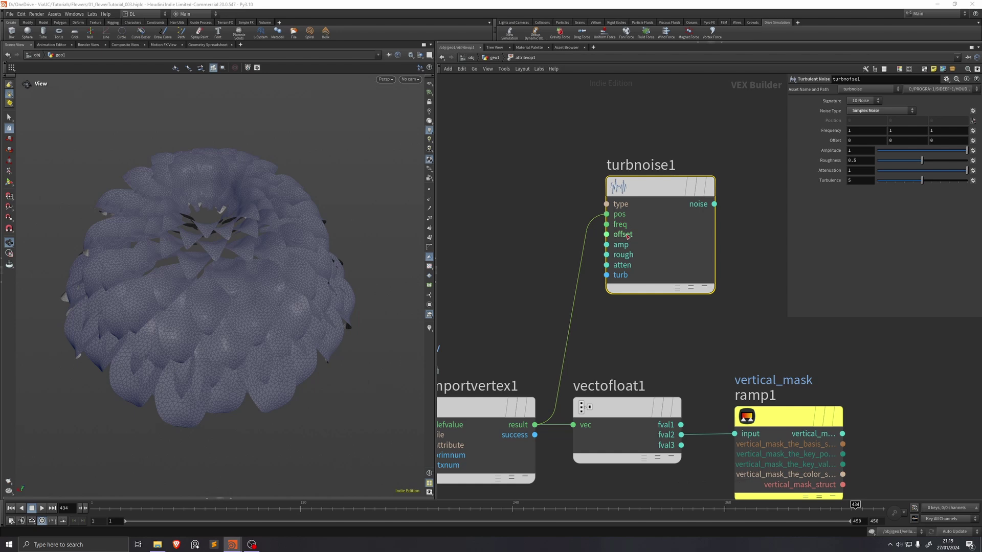
right_click(620, 225)
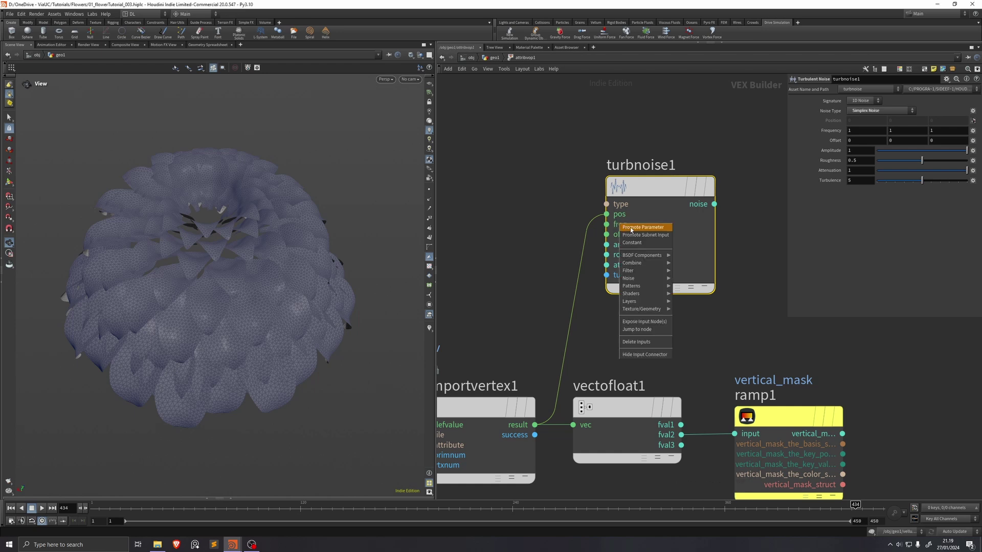
left_click(631, 227)
right_click(620, 234)
left_click(631, 237)
scroll(625, 246, "down", 3)
left_click(856, 101)
left_click(859, 116)
scroll(665, 224, "down", 1)
Step: Add the noise to P with an Add node and drive output P with the result
key("Tab")
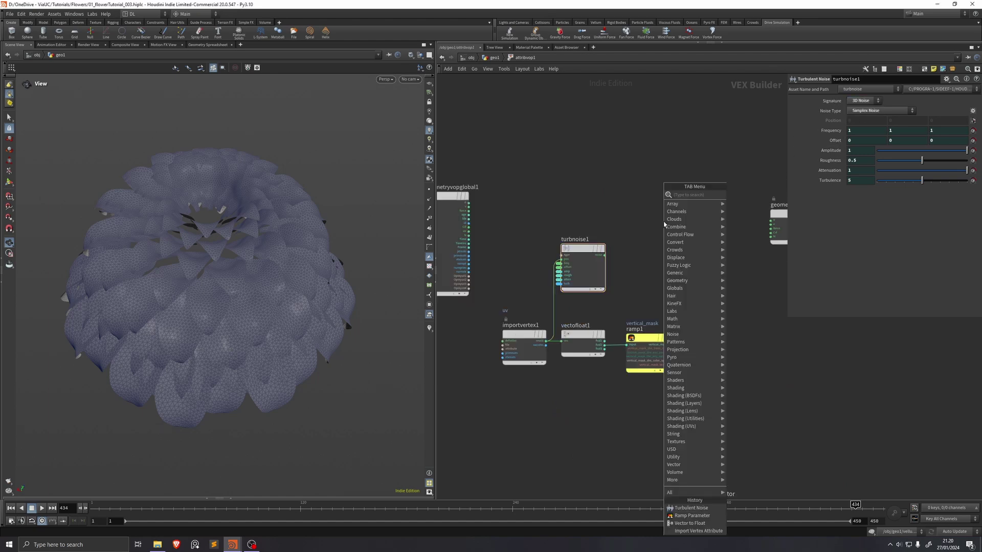
type("add")
key("Return")
left_click(469, 203)
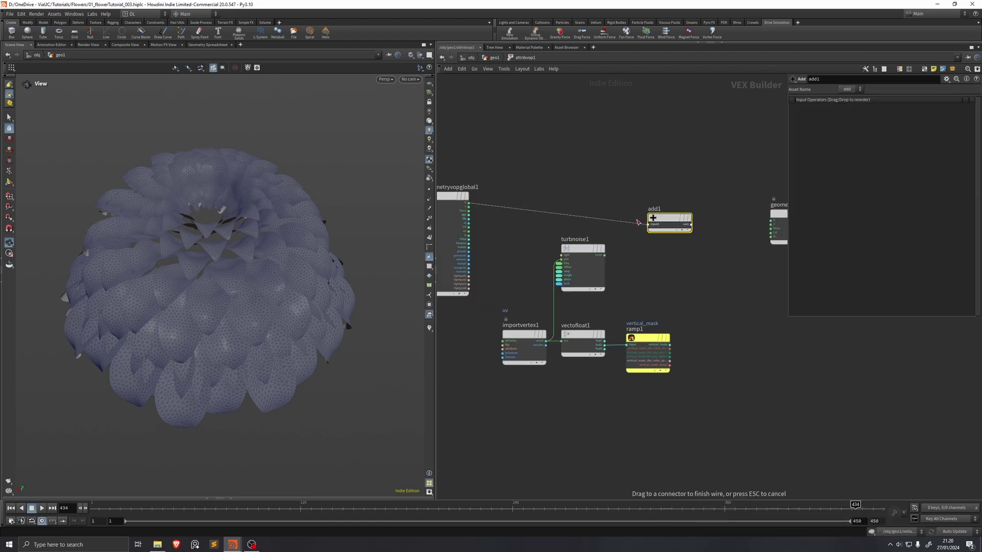
left_click(647, 225)
left_click(604, 254)
left_click(649, 229)
middle_click_drag(677, 255, 588, 265)
left_click(602, 230)
left_click(682, 226)
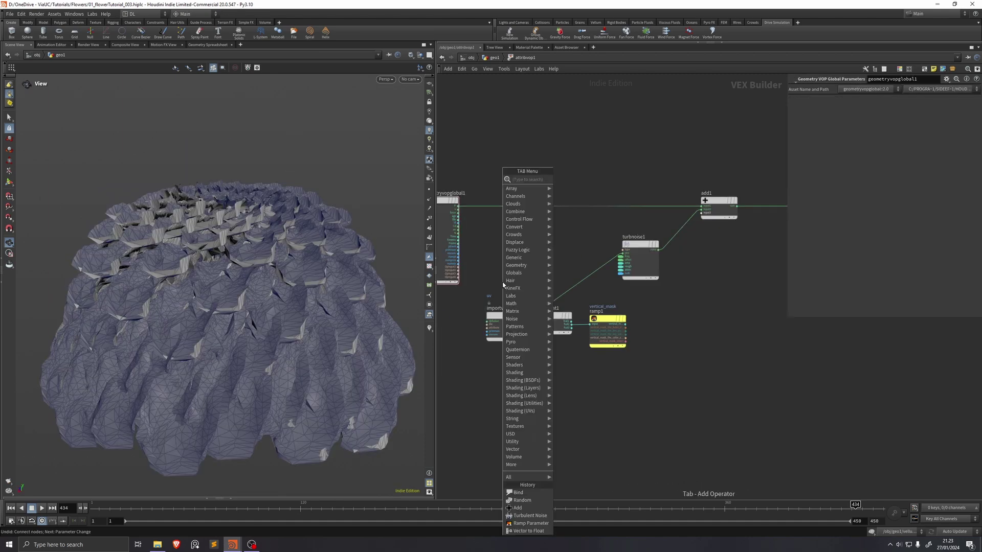
Step: Add a Bind node that binds the u attribute
left_click(500, 283)
left_click(504, 281)
double_click(853, 100)
type("u")
key("Return")
Step: Insert an Add node between importvertex1 and turbnoise1 and wire the bound u value into it
scroll(499, 297, "up", 3)
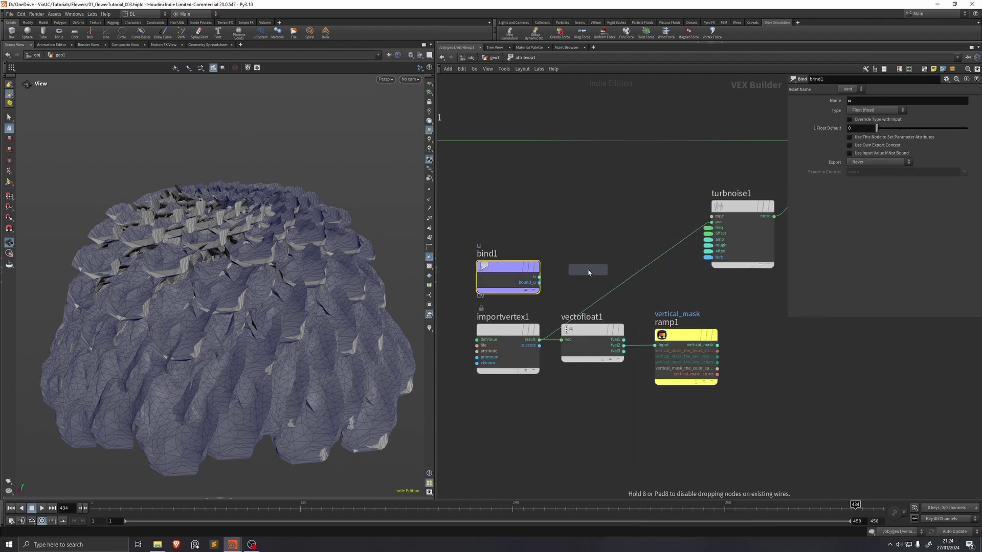
left_click(633, 273)
left_click_drag(540, 277, 602, 289)
middle_click_drag(601, 289, 640, 250)
Step: Place a Multiply Constant on the u wire with a multiplier of 50
key("Tab")
type("mult")
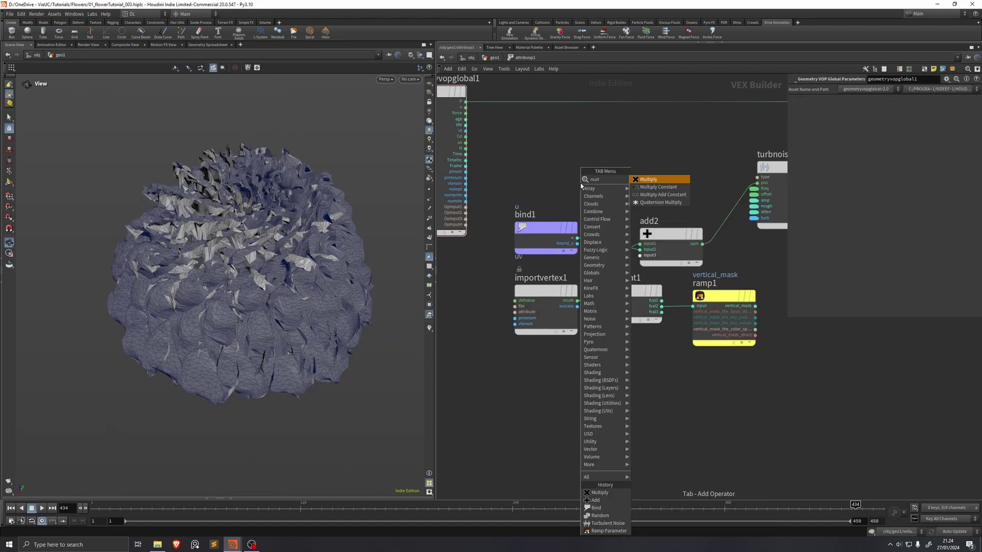
key("Down")
key("Return")
left_click(598, 243)
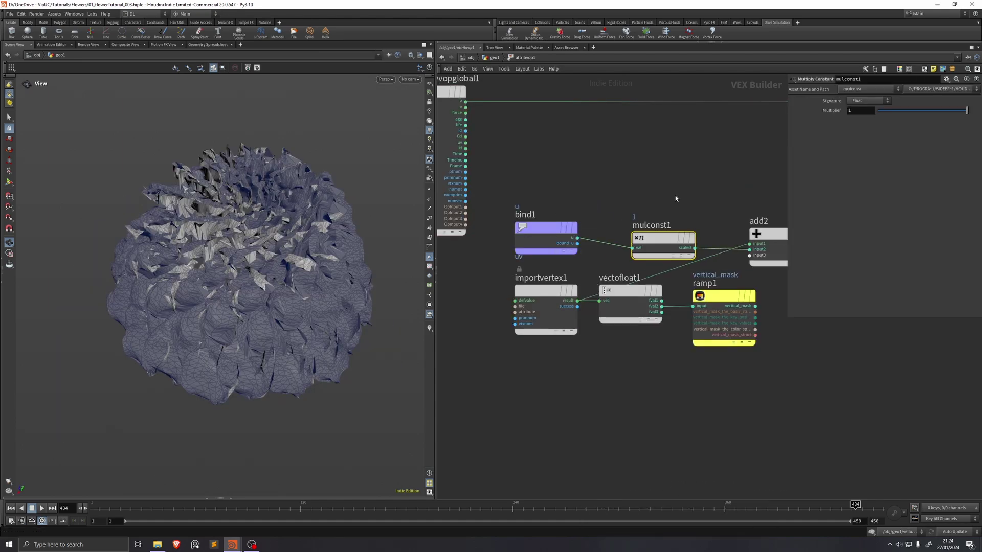
type("50")
key("Return")
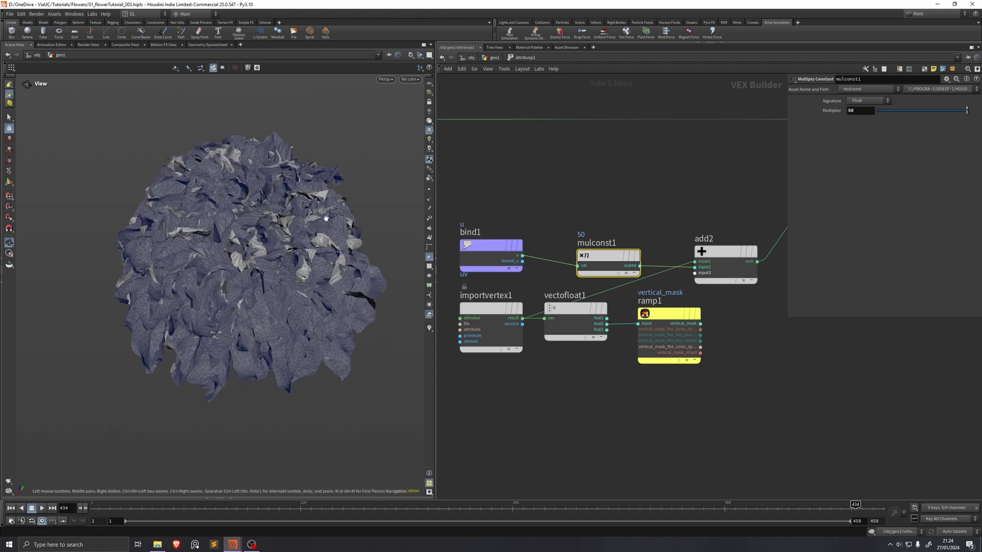
Step: Insert multiply1 between turbnoise1 and add1 so the ramp1 vertical mask masks the noise
scroll(665, 246, "down", 3)
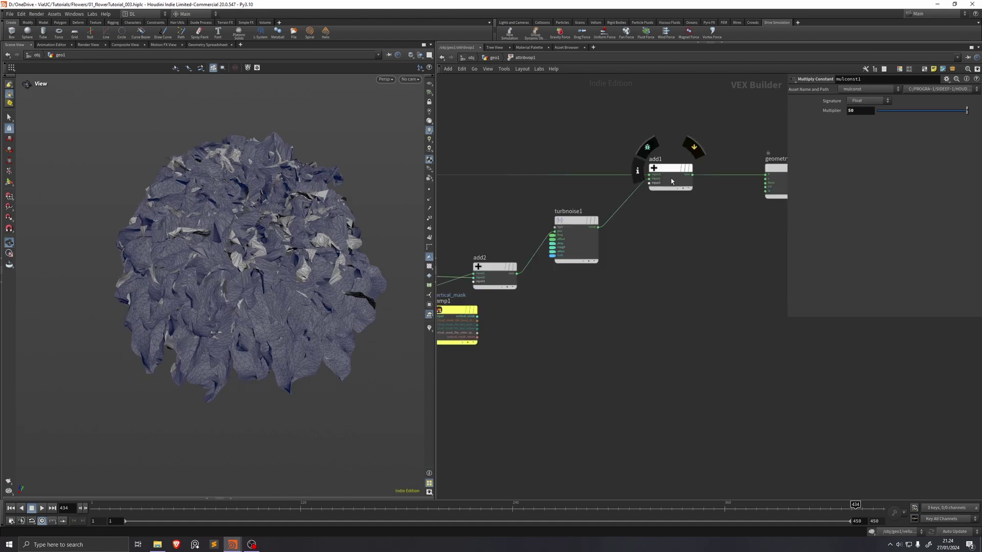
middle_click_drag(649, 248, 667, 258)
key("Tab")
type("multiply")
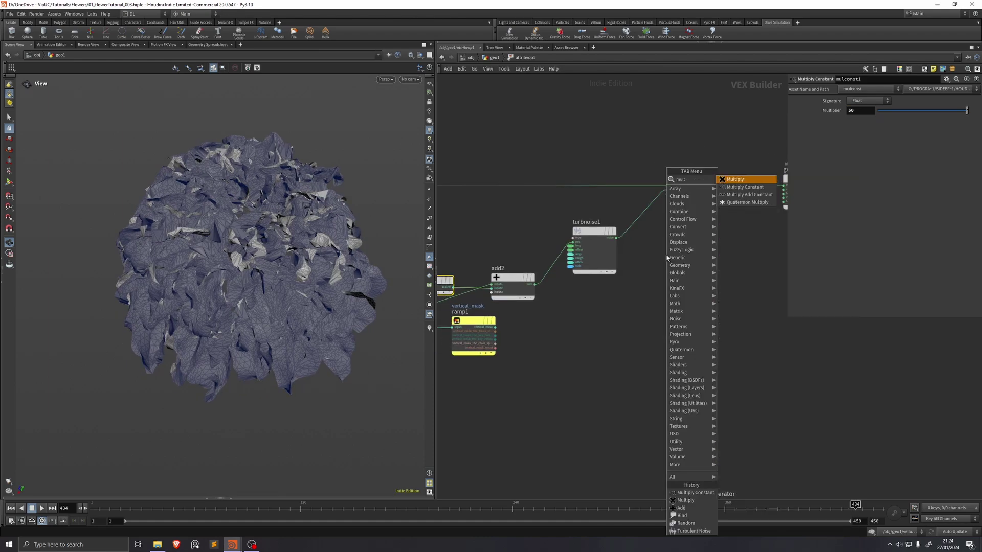
key("Return")
left_click(675, 217)
left_click(496, 327)
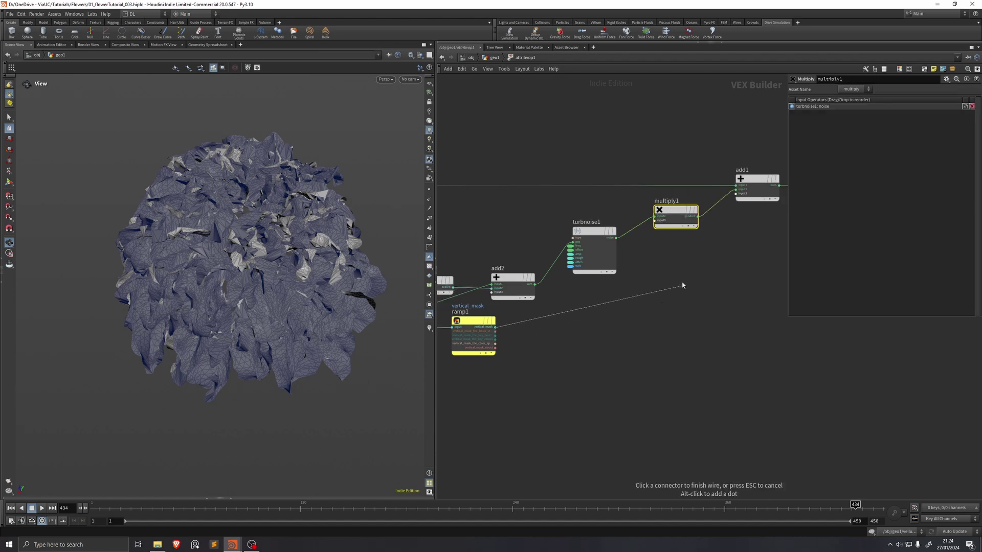
left_click(658, 225)
key("l")
Step: Add a Bind node named growth below ramp1 and drop a new node onto the ramp's wire
key("Tab")
type("bind")
key("Return")
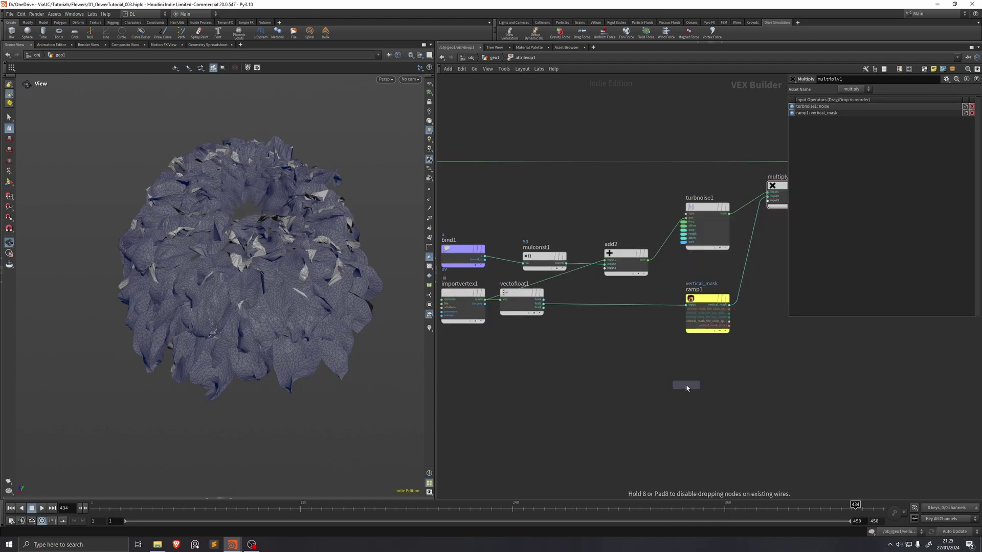
left_click(686, 391)
double_click(890, 100)
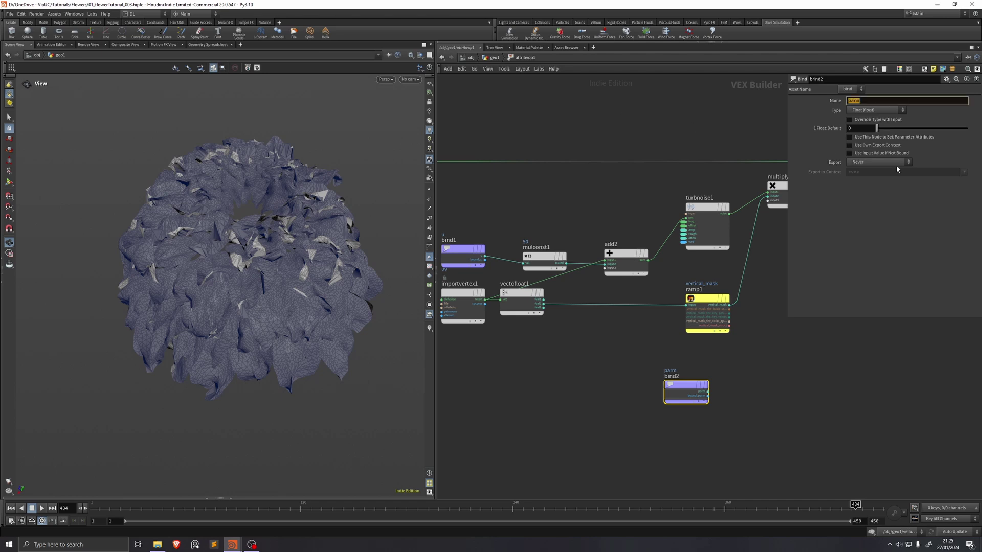
type("growth")
key("Return")
key("Tab")
left_click(688, 346)
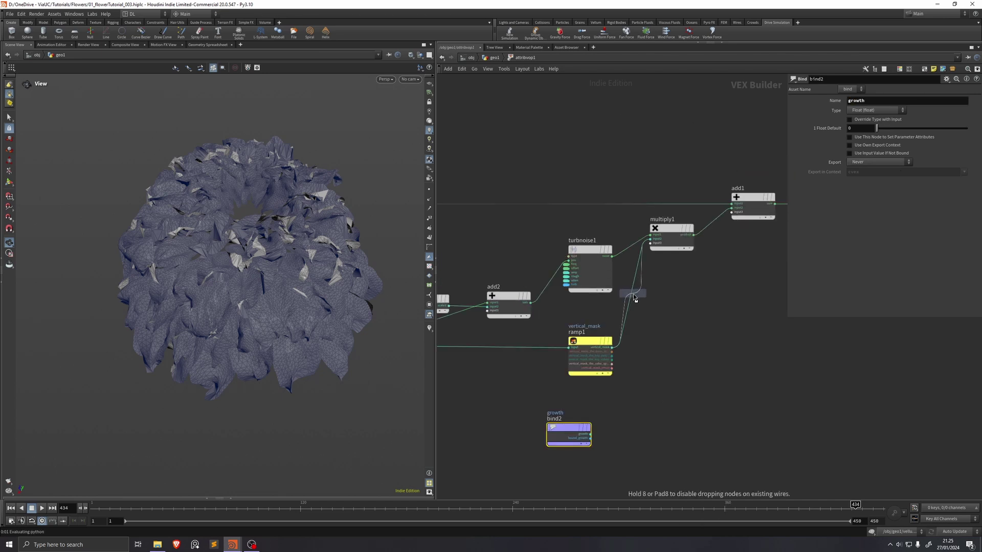
left_click(634, 300)
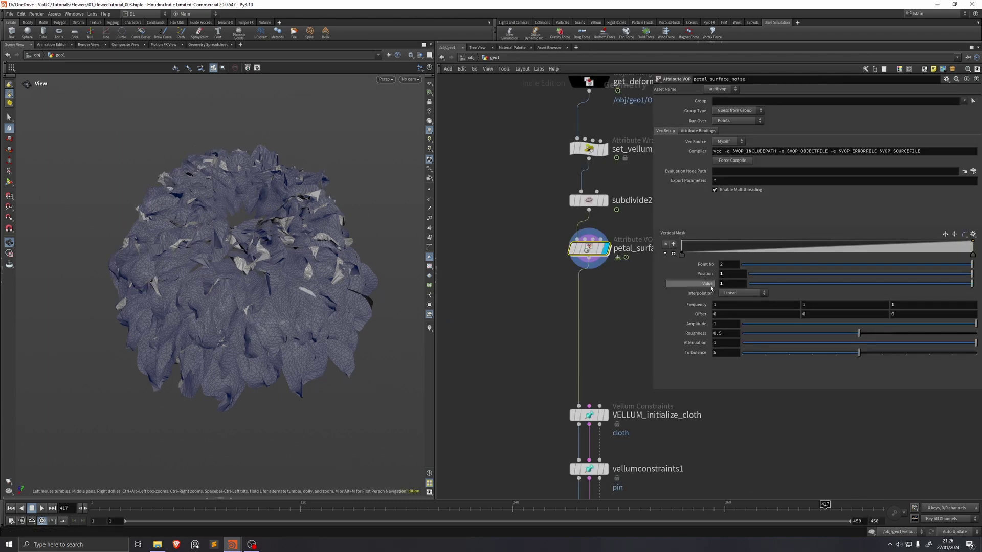
Step: Copy importvertex1, vectofloat1 and ramp1 from petal_surface_noise and paste them into attribvop1
left_click_drag(312, 254, 215, 264)
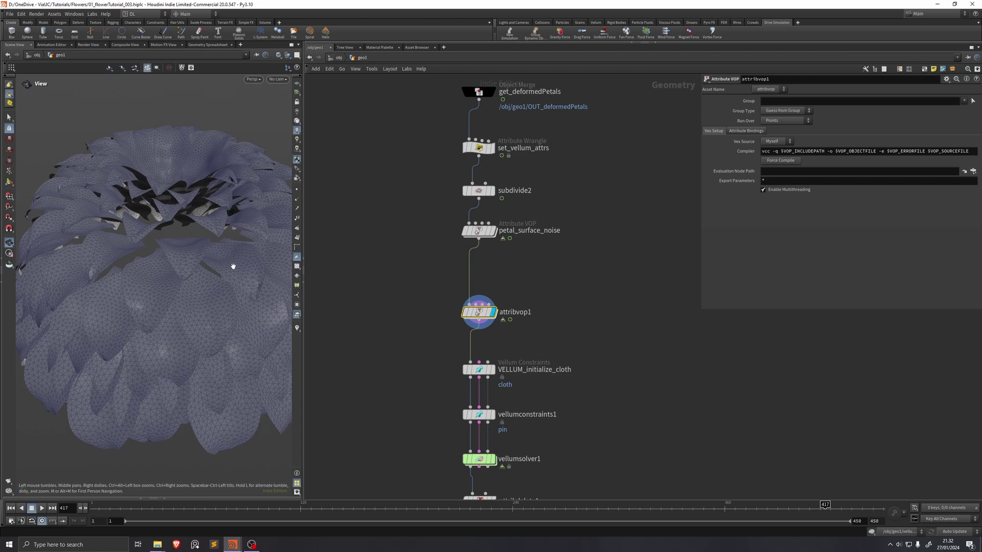
left_click_drag(226, 253, 198, 260)
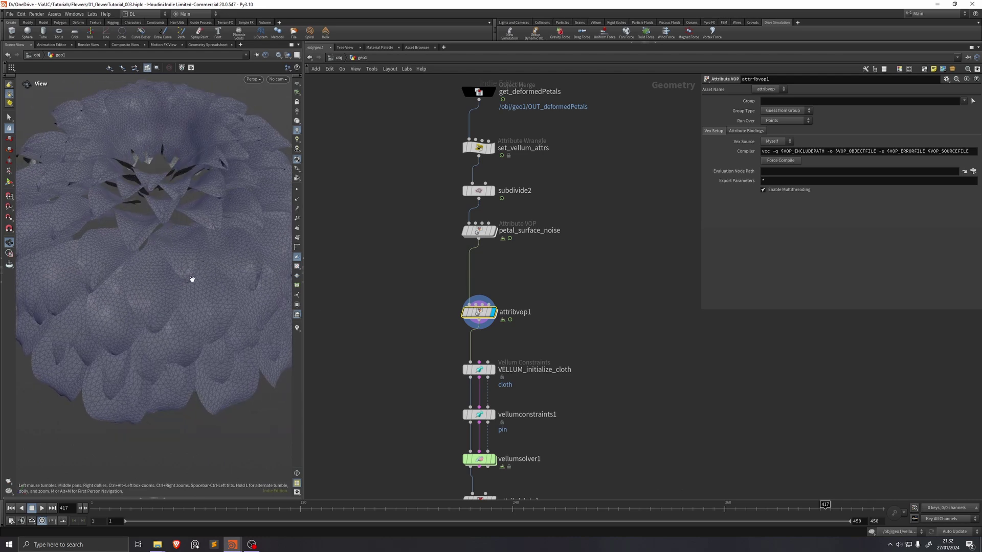
left_click(481, 415)
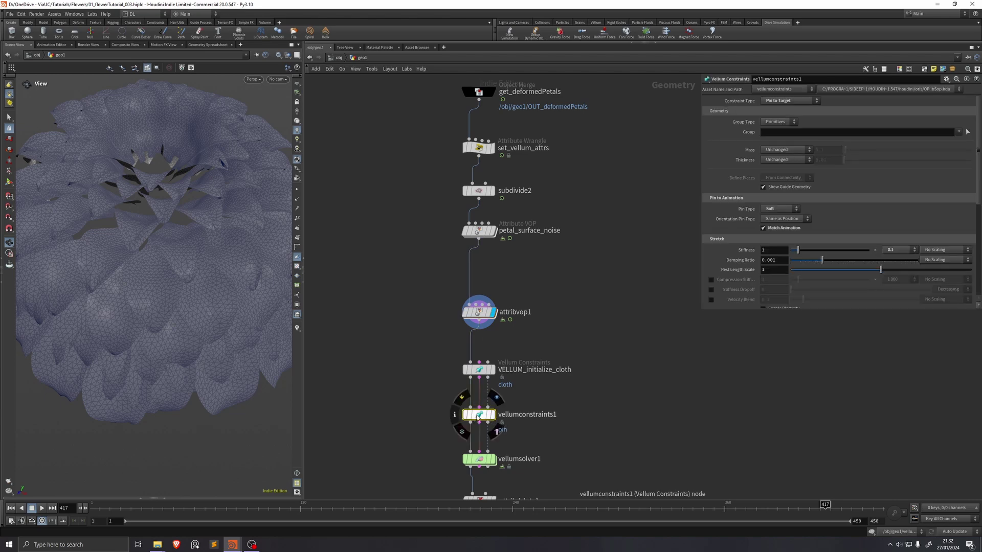
left_click(512, 254)
double_click(512, 249)
left_click_drag(401, 248, 588, 286)
key("ctrl+c")
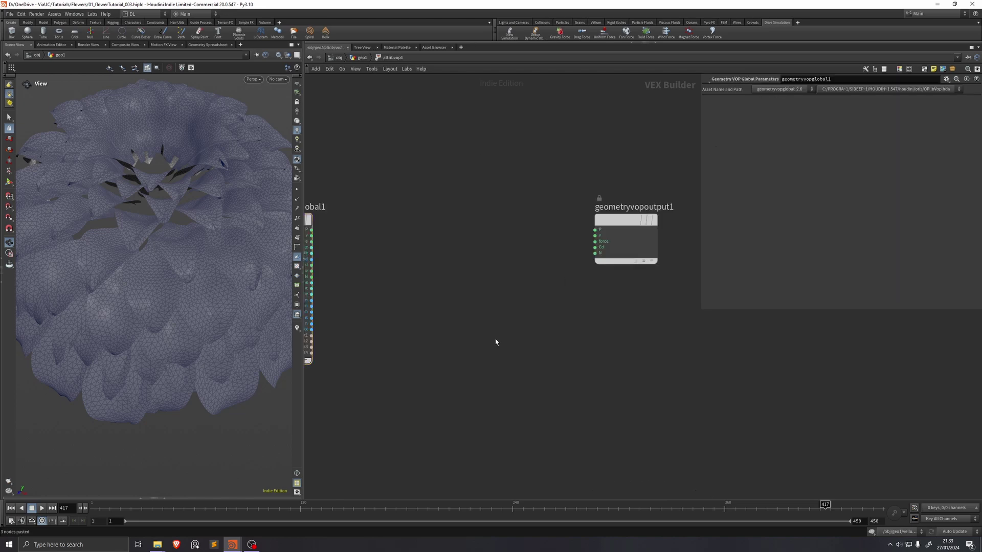
key("ctrl+v")
Step: Feed ramp1 into a Bind Export node that writes the stretchstiffness attribute
left_click_drag(470, 358, 329, 340)
key("Tab")
type("bindex")
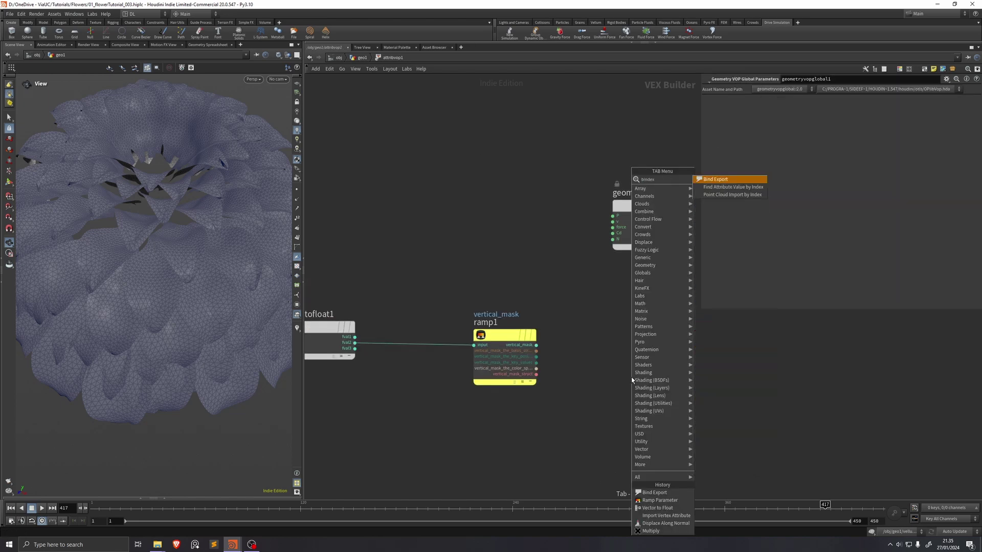
key("Return")
left_click(622, 345)
left_click_drag(536, 345, 590, 345)
left_click(790, 100)
type("stretchstiffness")
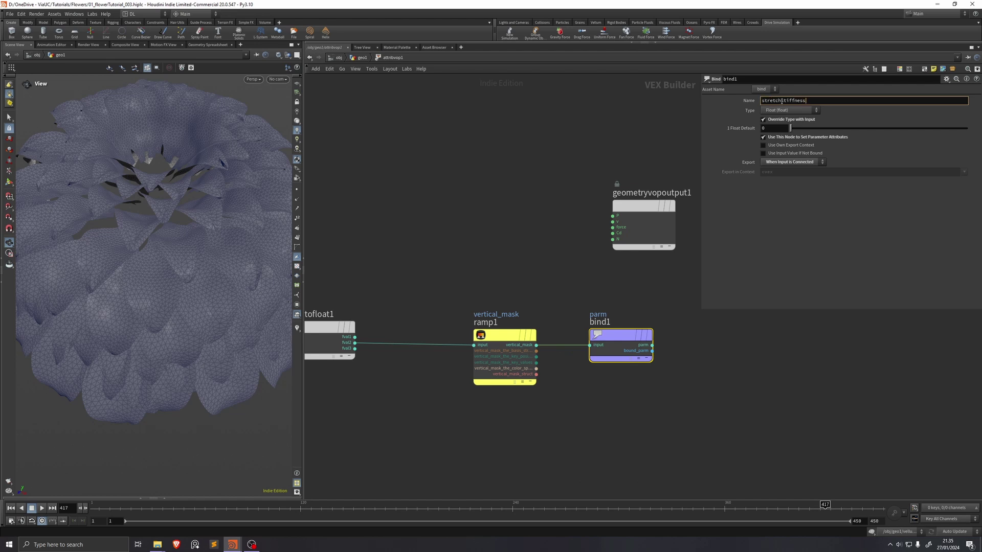
key("Return")
Step: Set the pin constraints' stretch stiffness to Scale by Attribute
key("u")
left_click(946, 250)
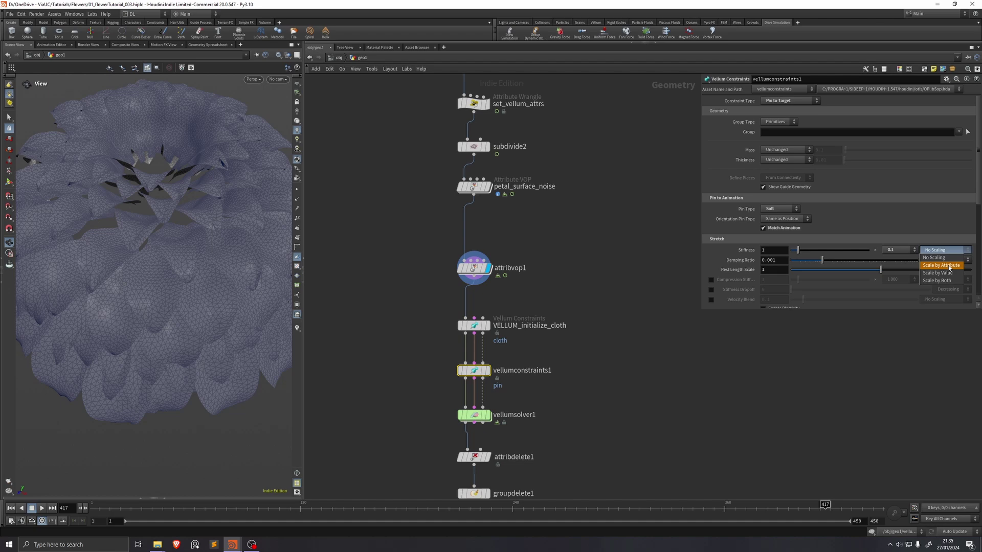
left_click(949, 266)
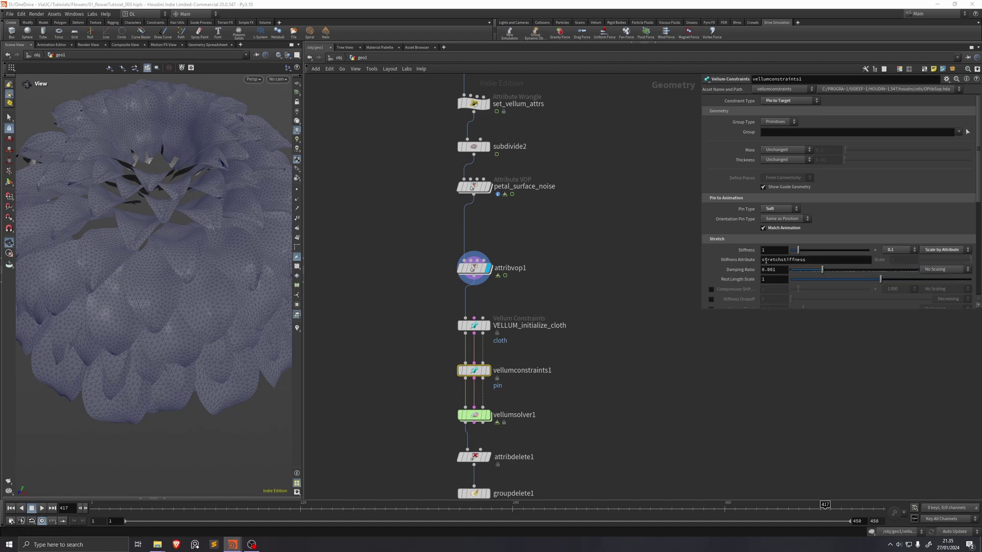
Step: Check attribvop1's output attributes on the flower and invert the vertical mask ramp
left_click(474, 268)
left_click(519, 239)
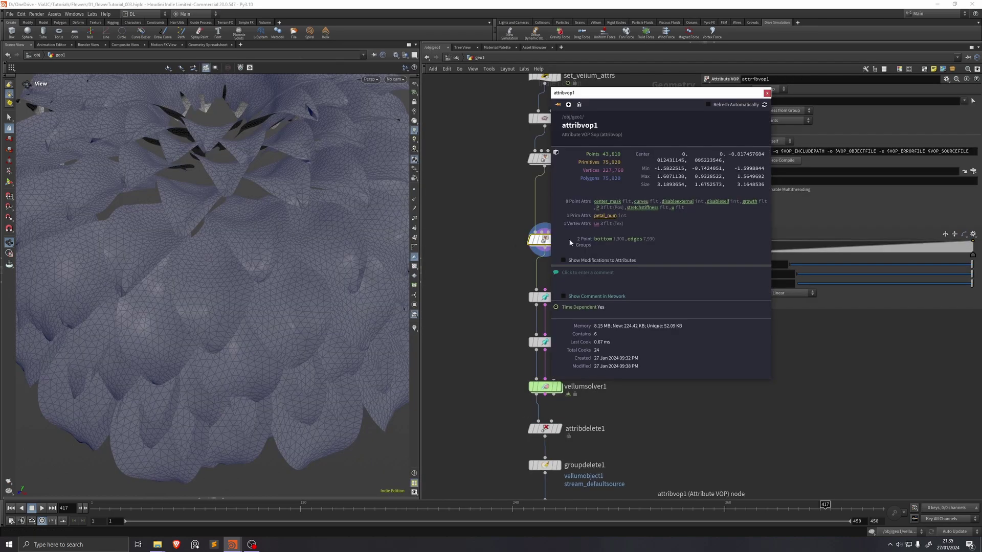
left_click(768, 93)
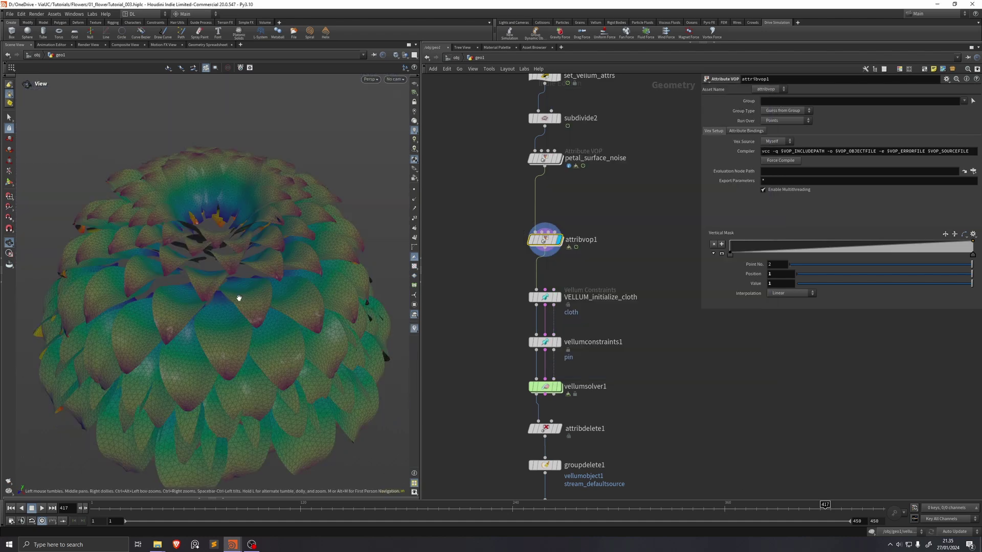
left_click_drag(243, 325, 229, 277)
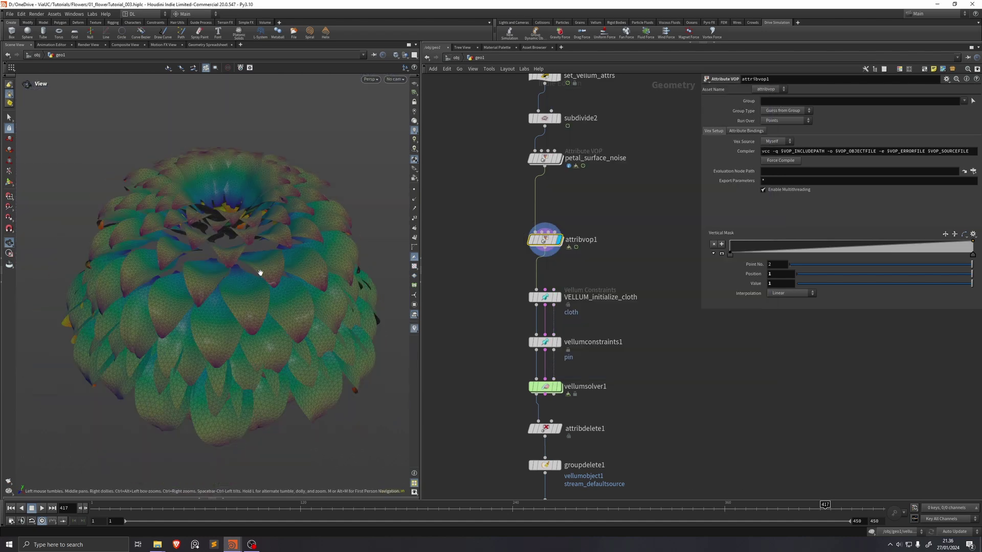
left_click(955, 235)
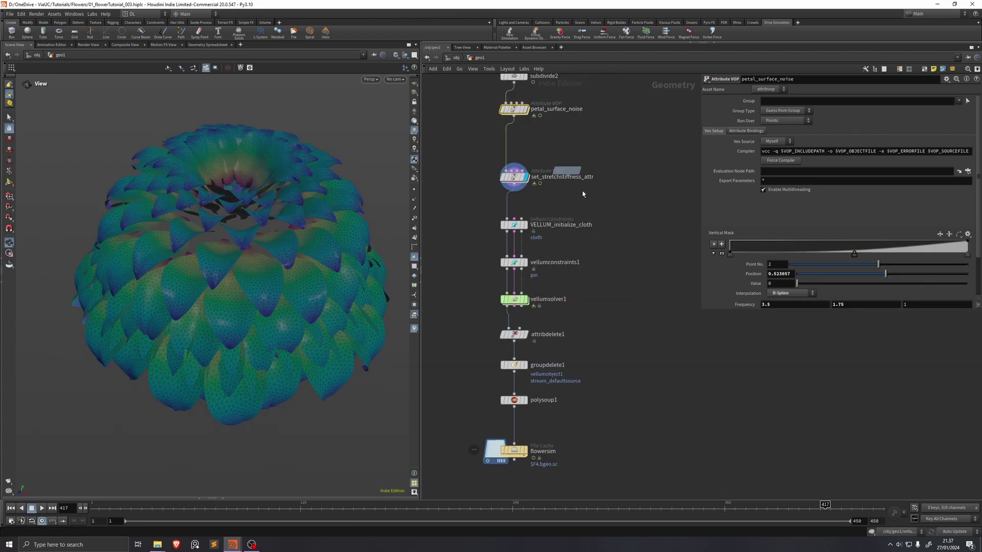
Step: Paste the petal_surface_noise copy below flowersim and follow it with a Subdivide node
left_click(503, 305)
left_click_drag(504, 306, 495, 343)
key("r")
key("Tab")
type("subd")
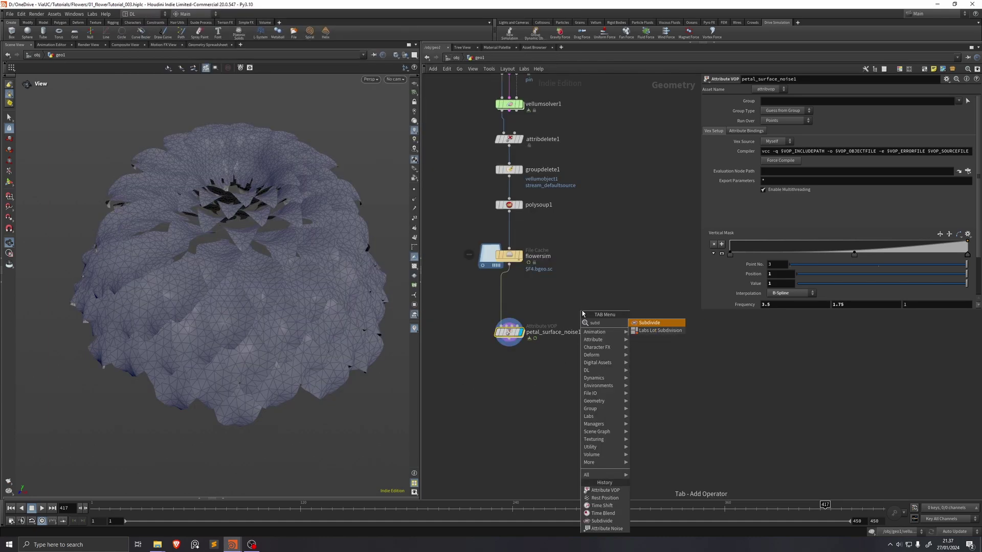
key("Return")
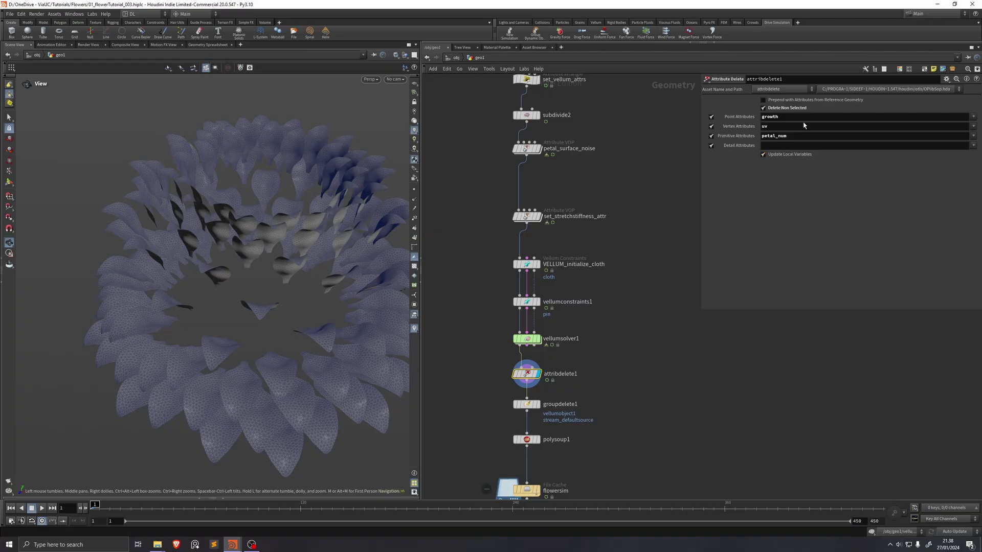
Step: Add center_mask to attribdelete1's kept Point Attributes alongside growth
left_click(801, 116)
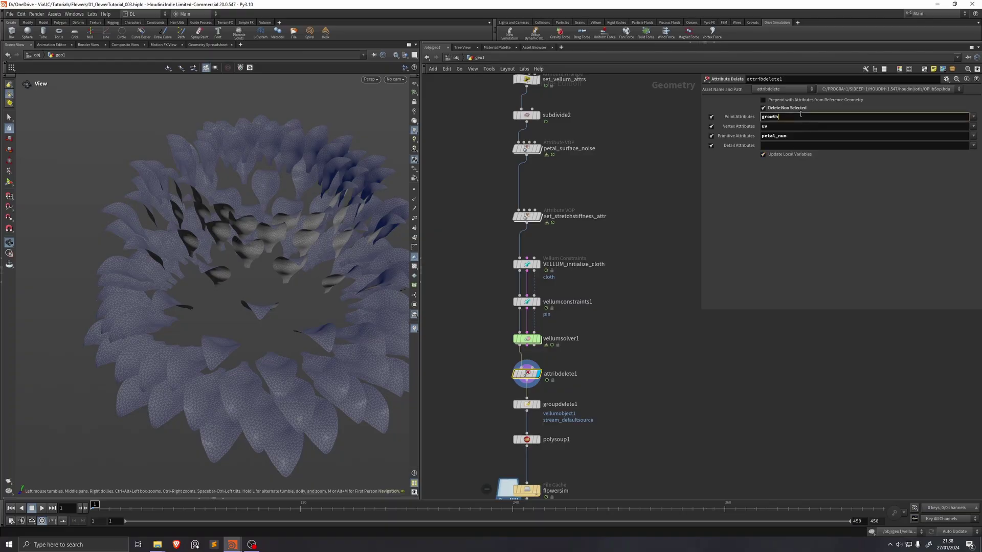
type("centae")
key("BackSpace")
key("BackSpace")
type("er_mask")
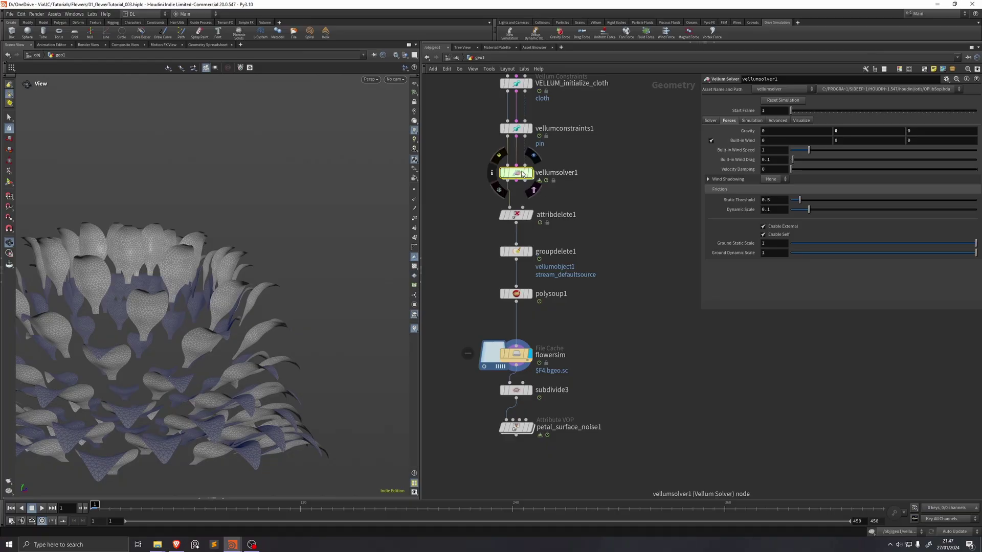
Step: Insert a POP Wind node before FORCE in vellumsolver1's forces network
double_click(518, 175)
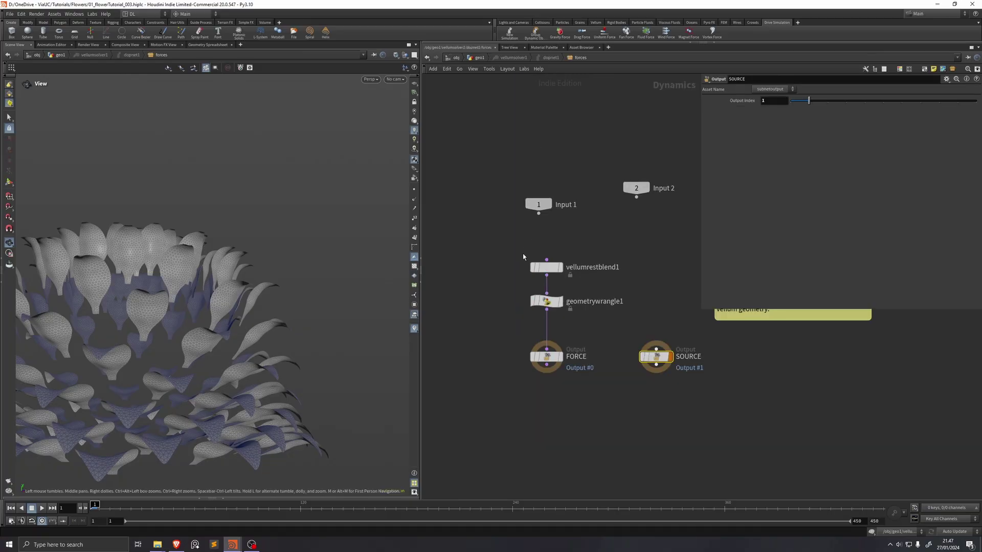
key("Tab")
type("popwind")
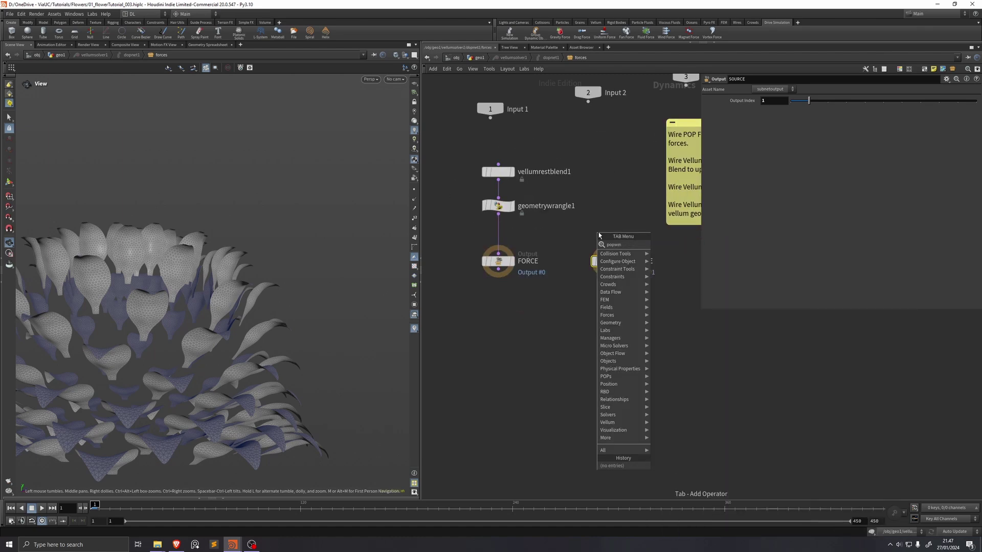
key("Return")
left_click(520, 272)
Step: Set the wind's swirl size to 1.3 and enable VEXpressions with 'amp *= f@'
key("Tab")
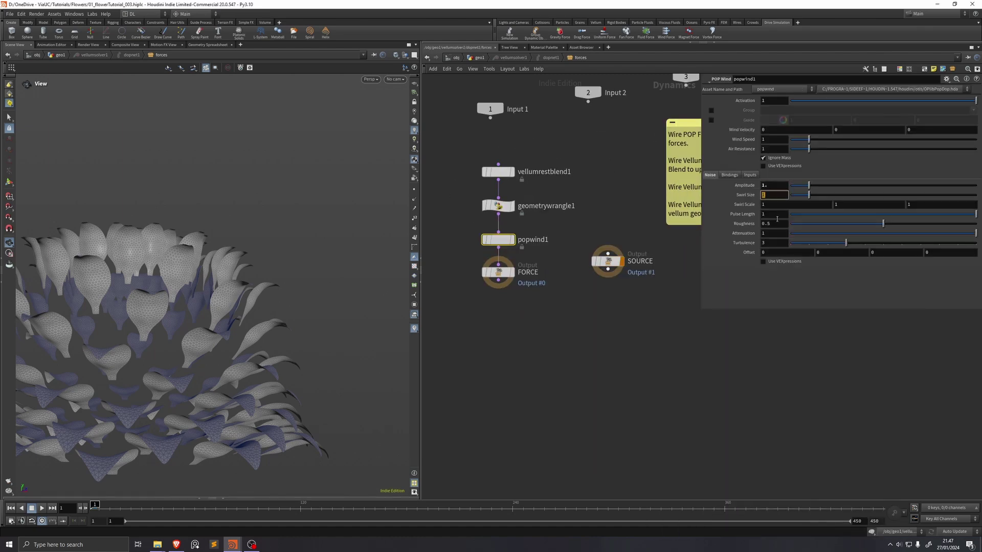
type("1.3")
left_click(764, 261)
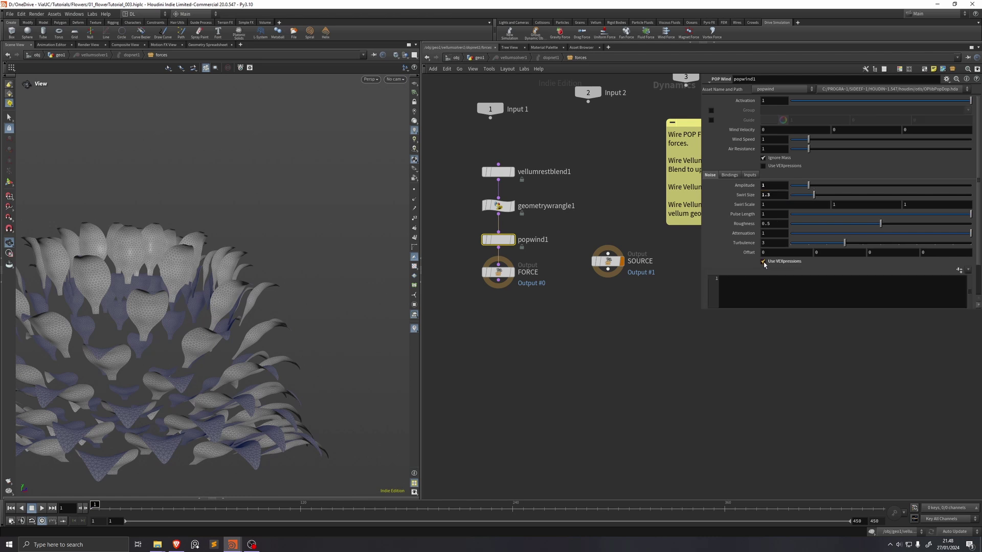
type("amp")
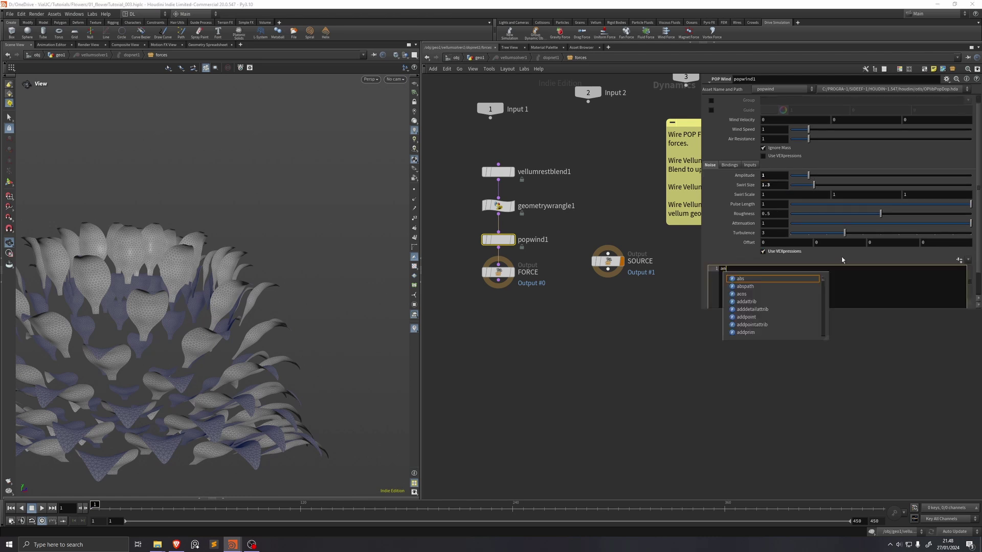
type(" *= f@")
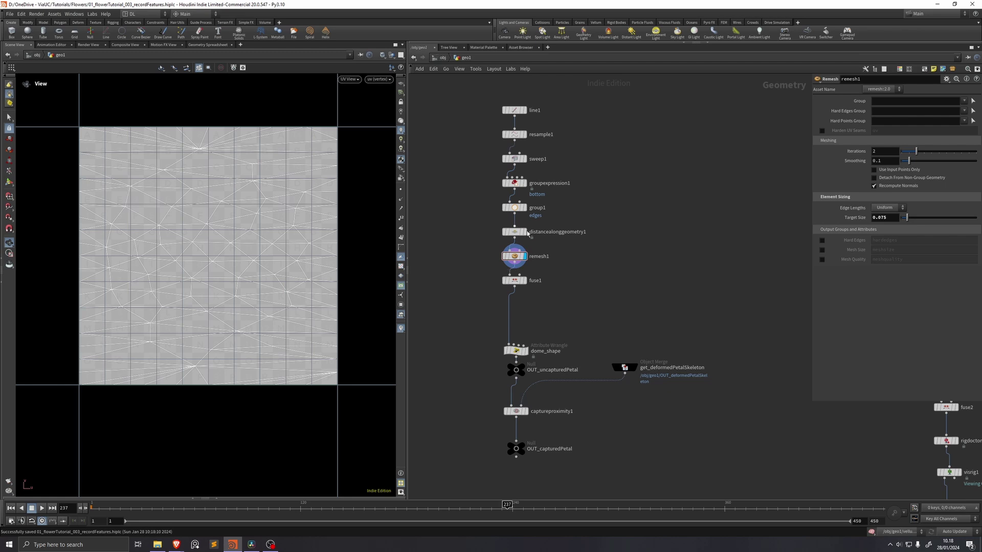
Step: Add an Attribute Transfer after fuse1 with distancealonggeometry1 in its second input, and display it
left_click(527, 281)
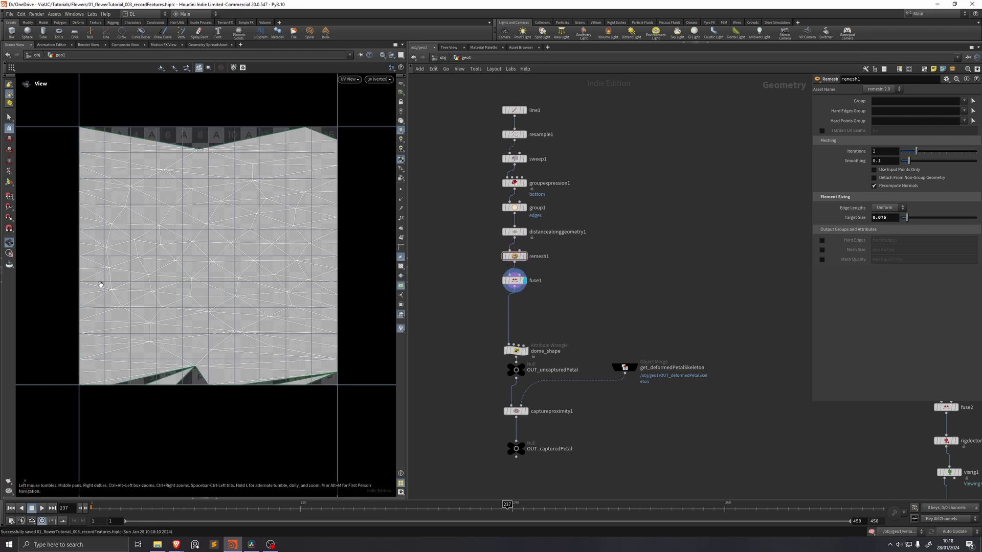
key("Tab")
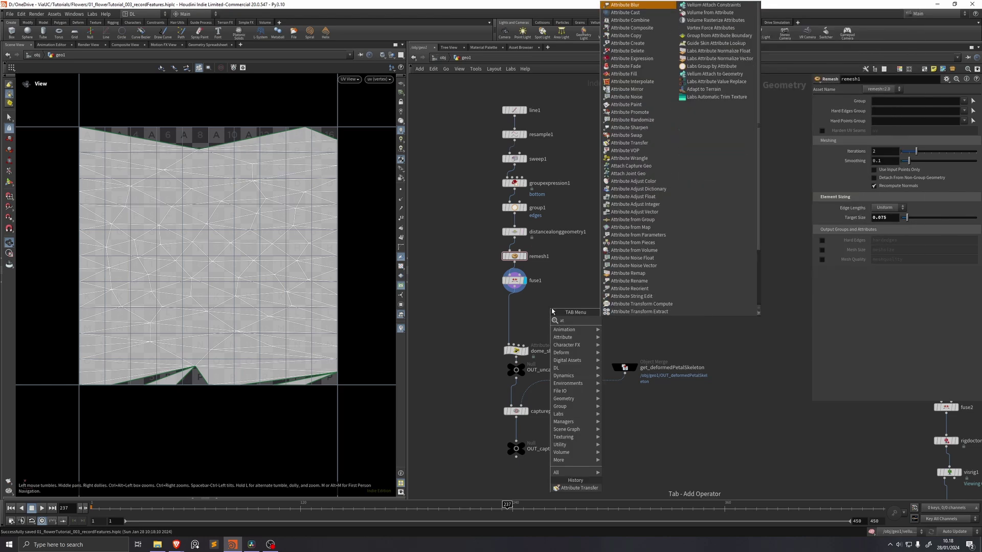
left_click(629, 322)
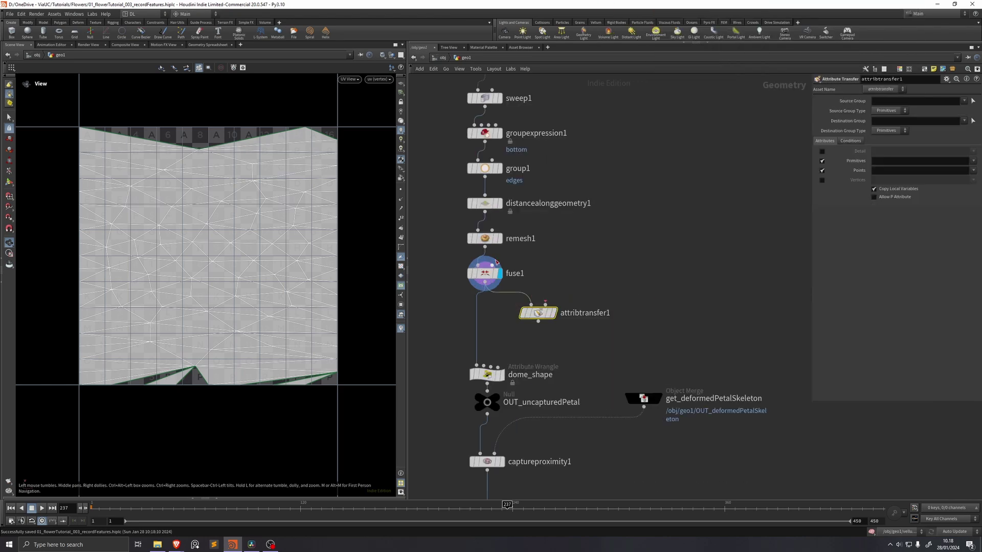
left_click_drag(486, 212, 545, 304)
left_click(554, 313)
Step: Limit the transfer to the uv vertex attribute, turning off primitive and point attributes
left_click(822, 160)
left_click(822, 171)
left_click(823, 181)
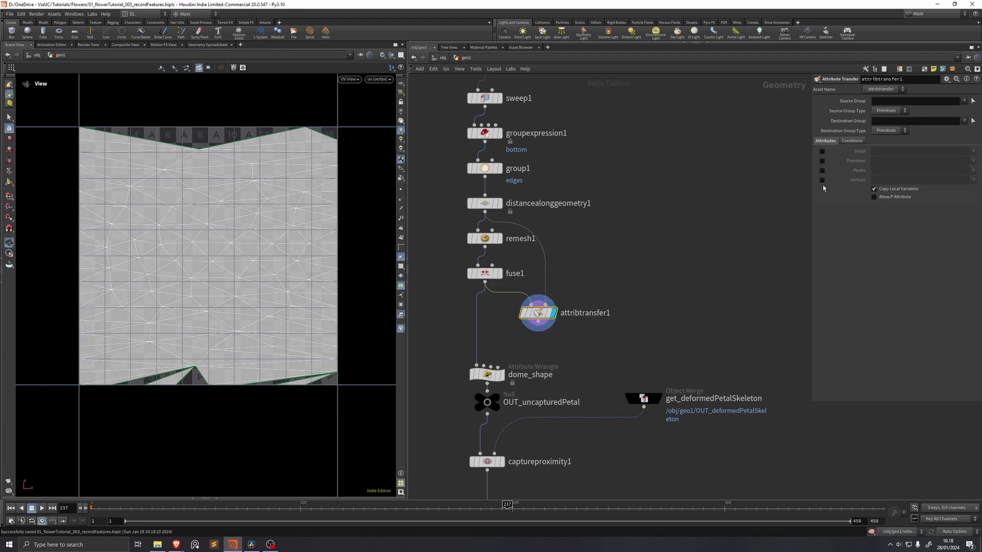
left_click(884, 182)
type("uv")
key("Return")
middle_click_drag(441, 350, 489, 303)
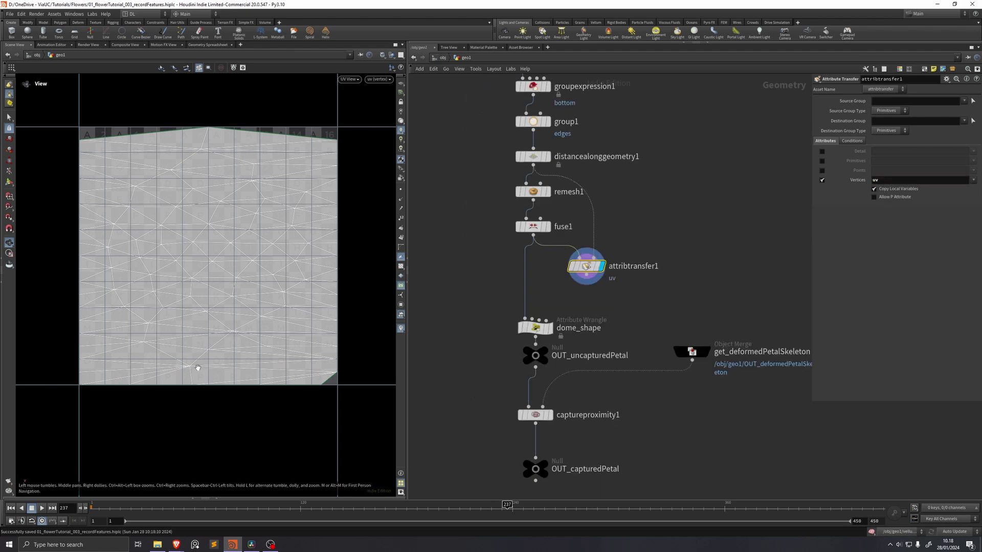